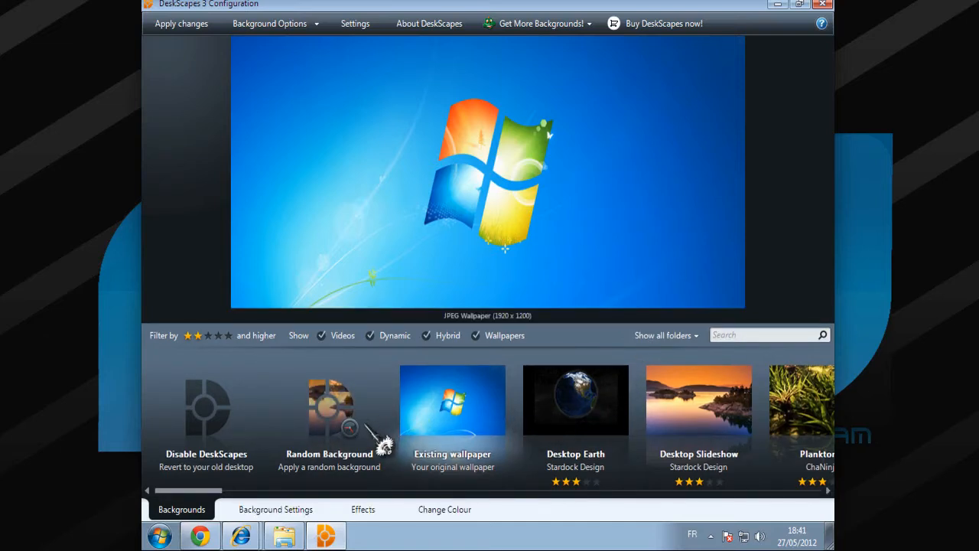
# Step: Try to apply the Desktop Earth background and let DeskScapes attempt to enable the Desktop Window Manager
pyautogui.click(352, 423)
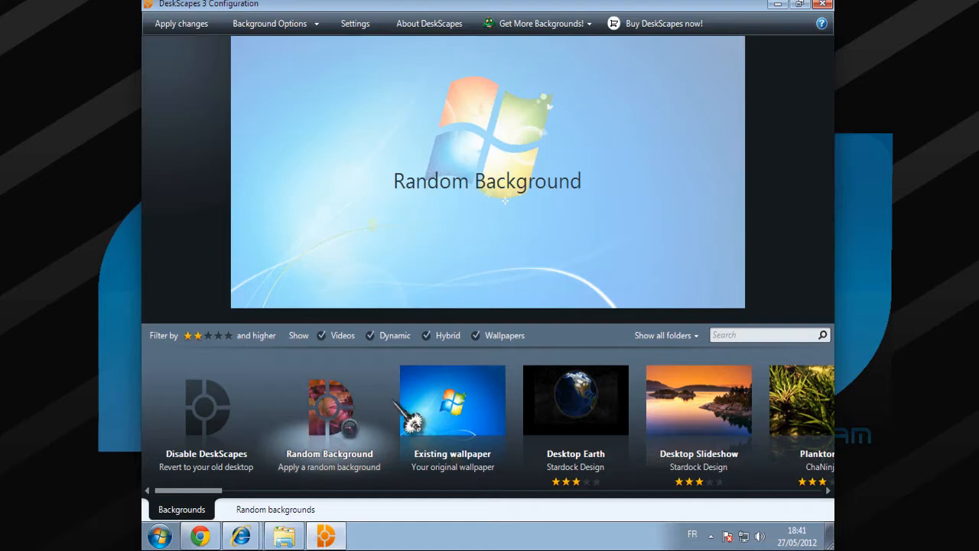
pyautogui.click(574, 392)
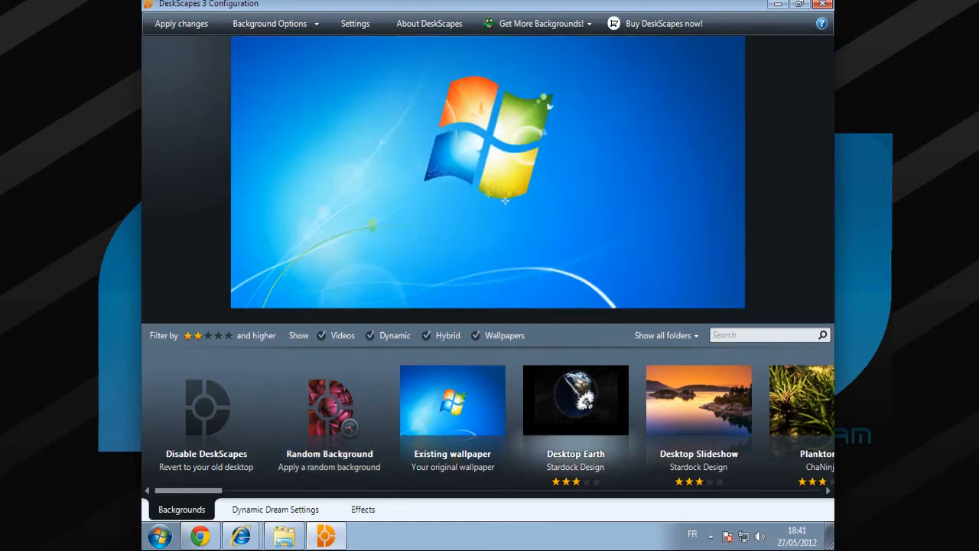
pyautogui.rightClick(583, 388)
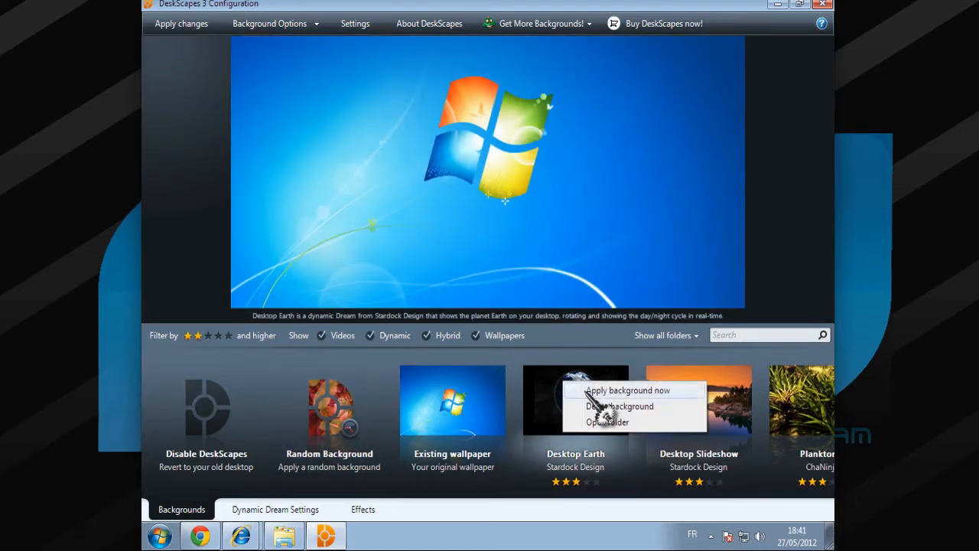
pyautogui.click(604, 403)
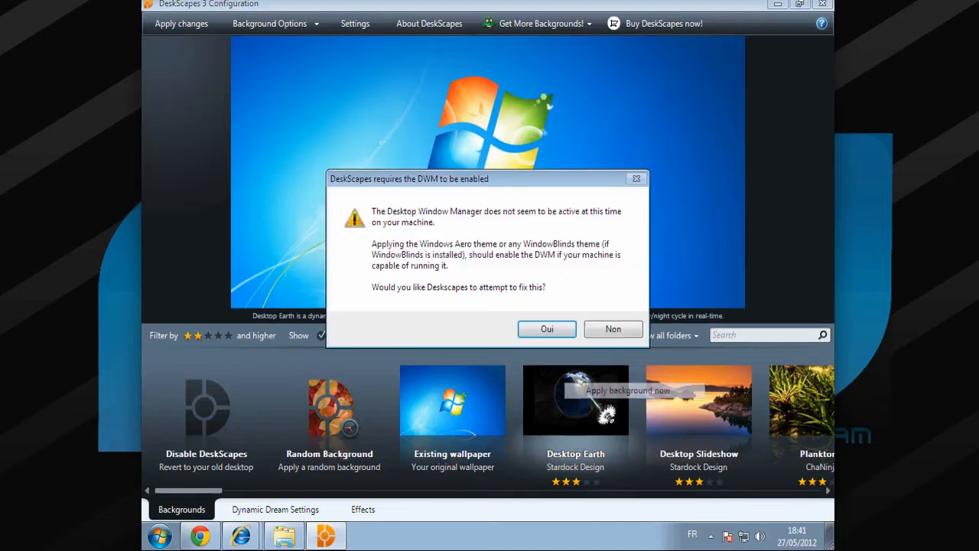
pyautogui.click(557, 331)
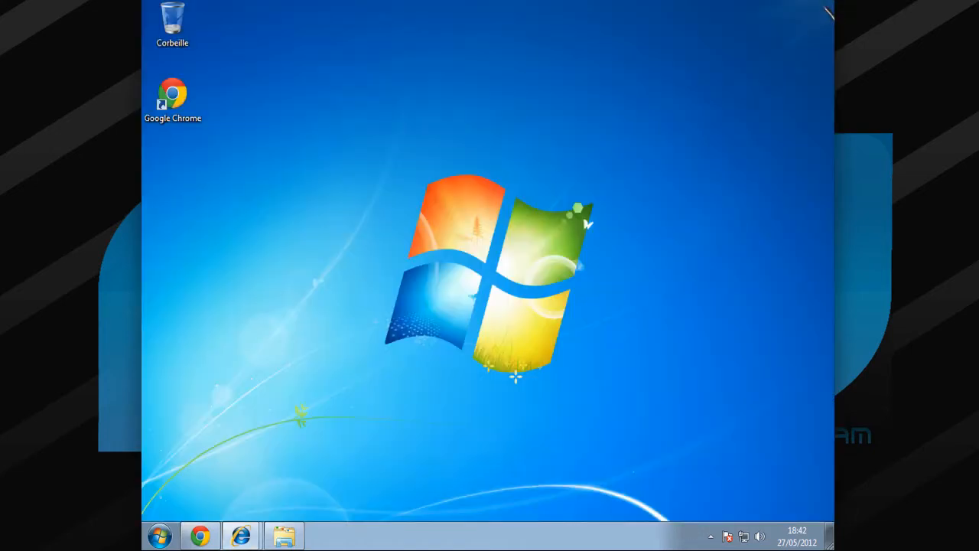
pyautogui.rightClick(590, 160)
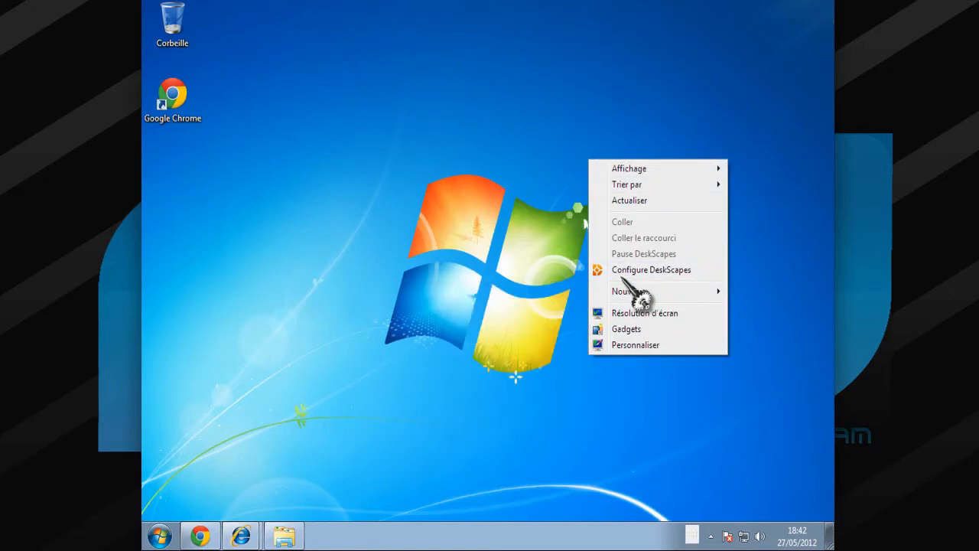
pyautogui.click(517, 255)
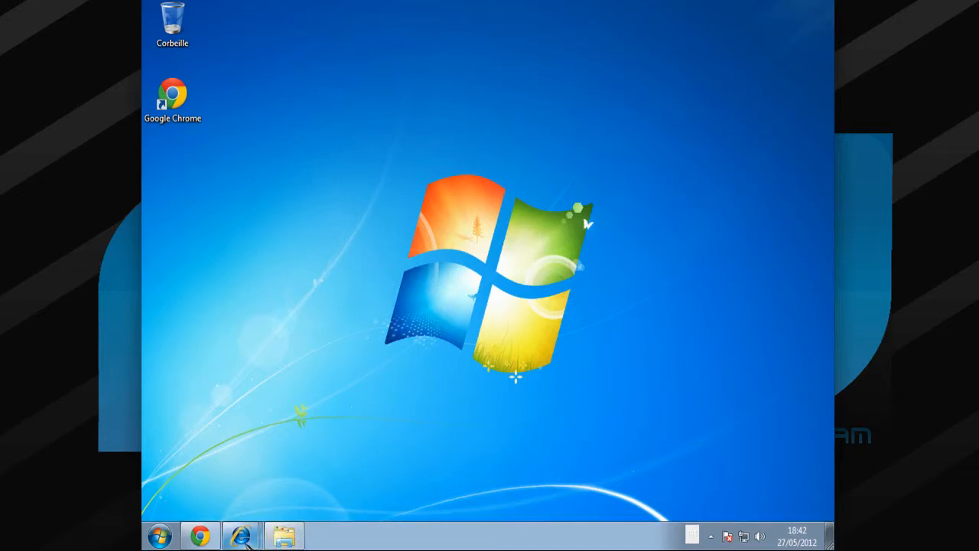
# Step: Run deskscapes_public from the Téléchargements folder and use its wizard to uninstall DeskScapes and all of its components
pyautogui.click(283, 537)
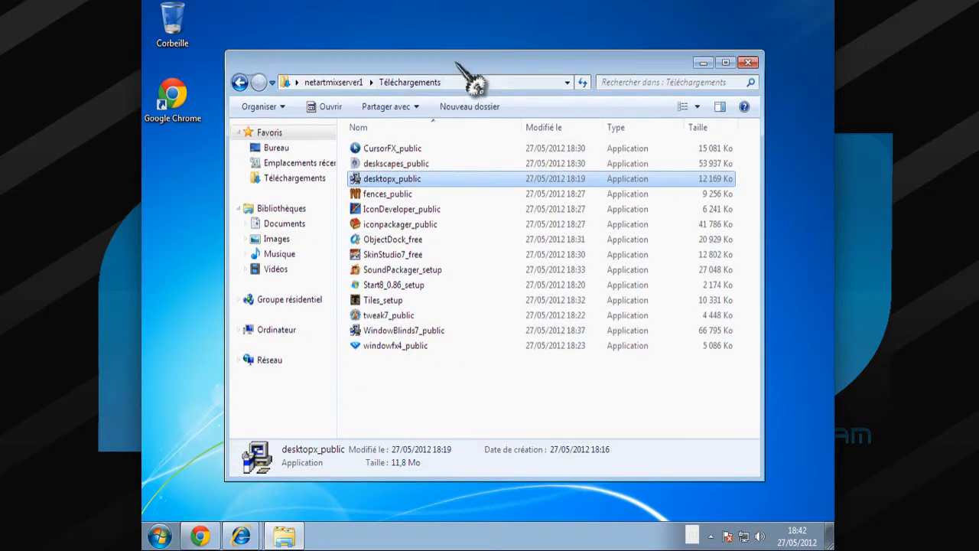
pyautogui.click(427, 163)
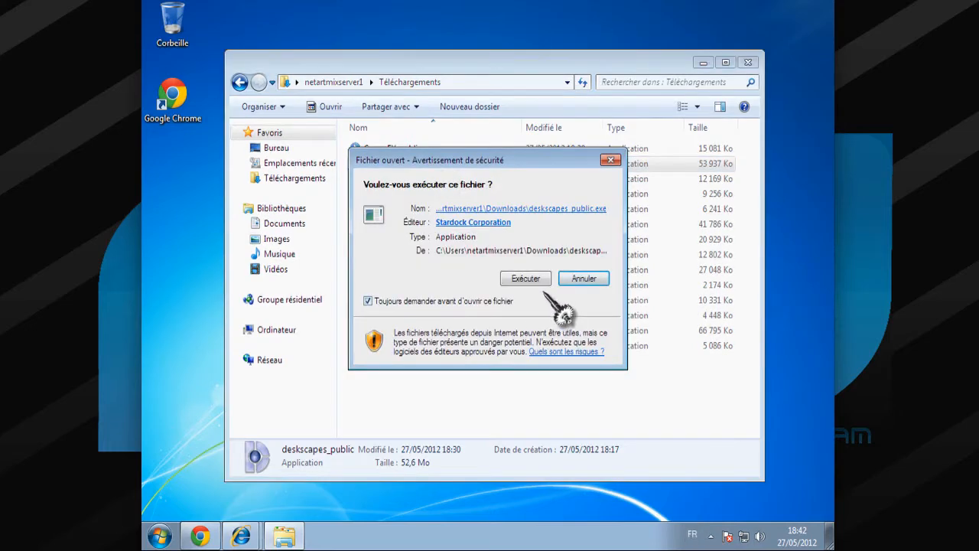
pyautogui.click(540, 278)
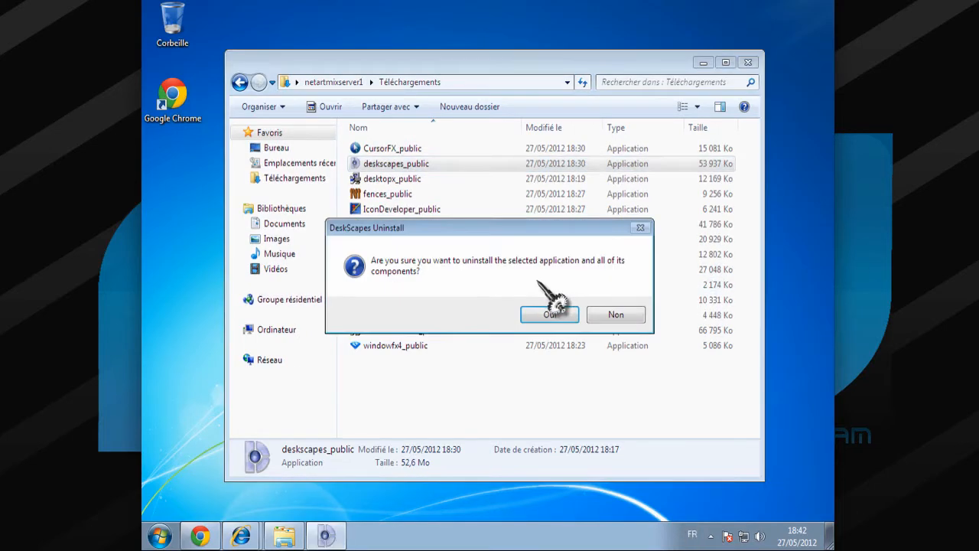
pyautogui.click(552, 317)
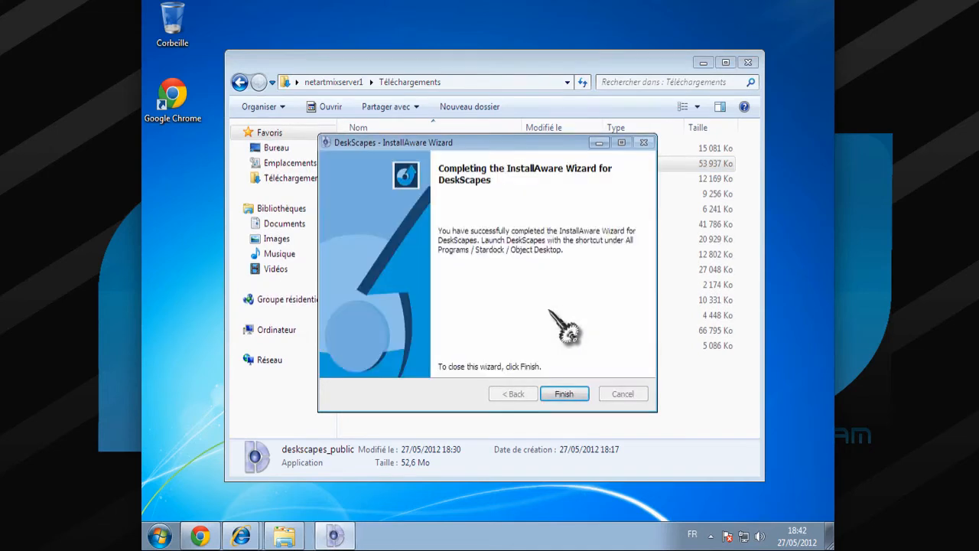
pyautogui.click(566, 396)
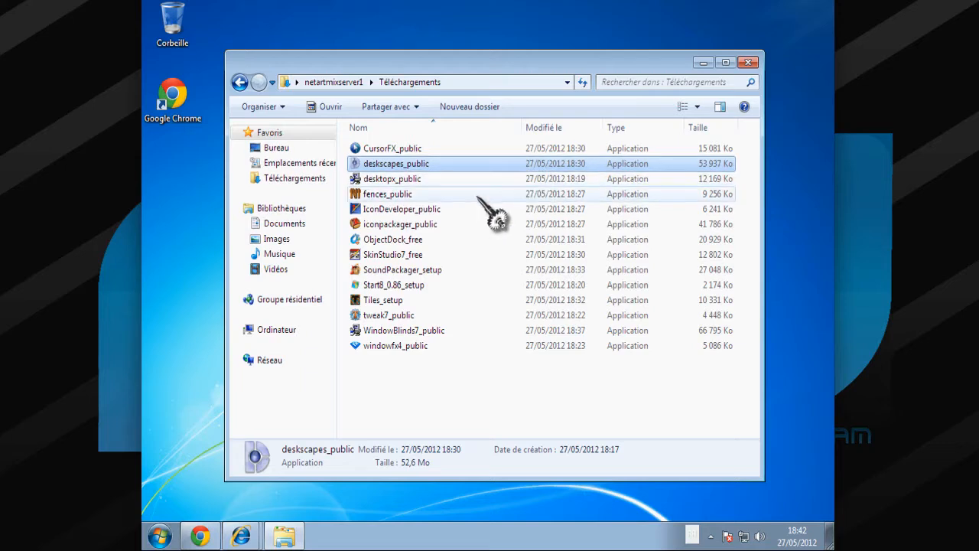
# Step: Install Fences from fences_public, accepting the license agreement and keeping the default destination folder, and close the Téléchargements folder
pyautogui.click(436, 196)
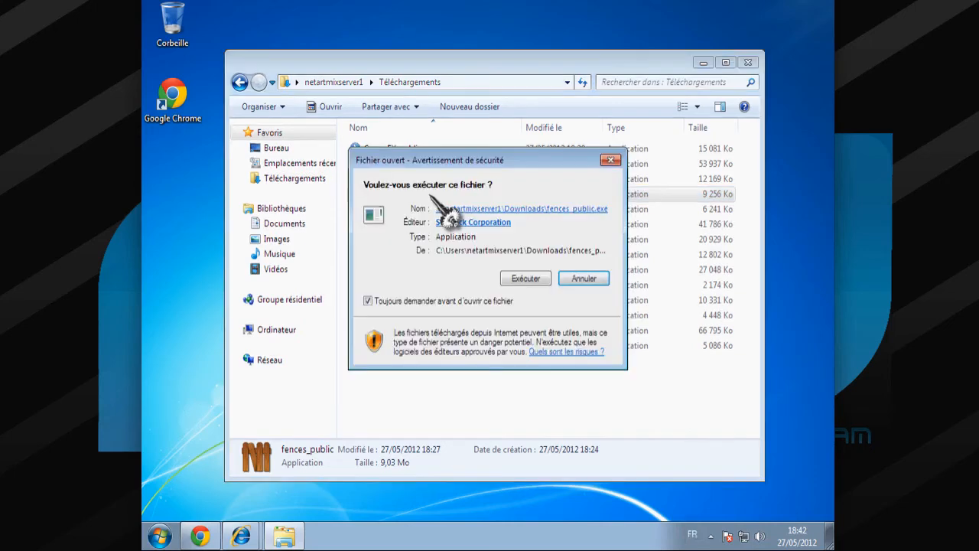
pyautogui.click(523, 279)
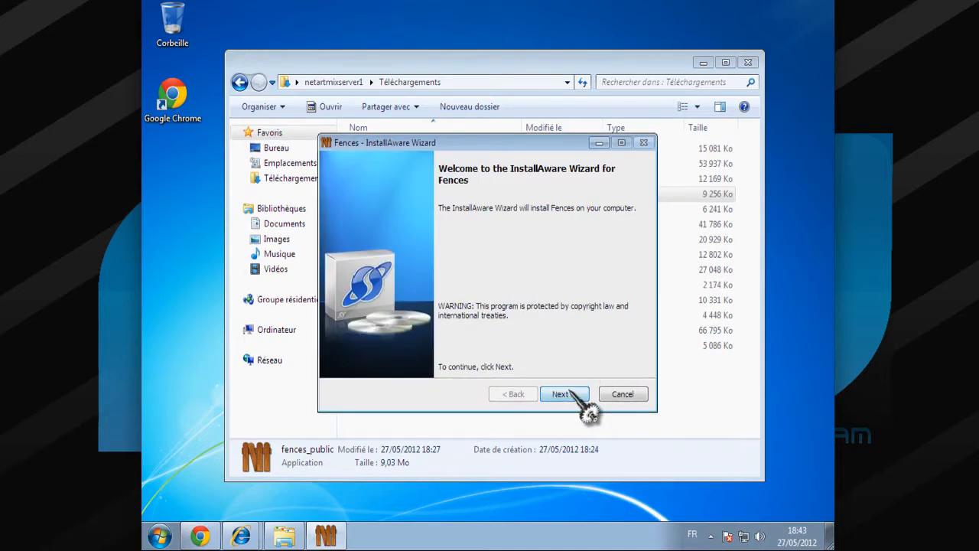
pyautogui.click(566, 395)
pyautogui.click(444, 359)
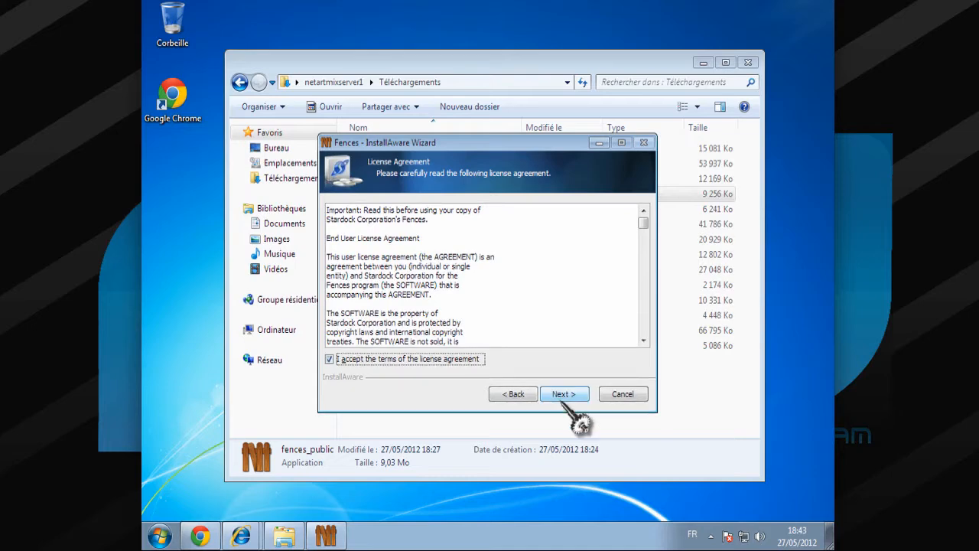
pyautogui.click(567, 400)
pyautogui.click(566, 399)
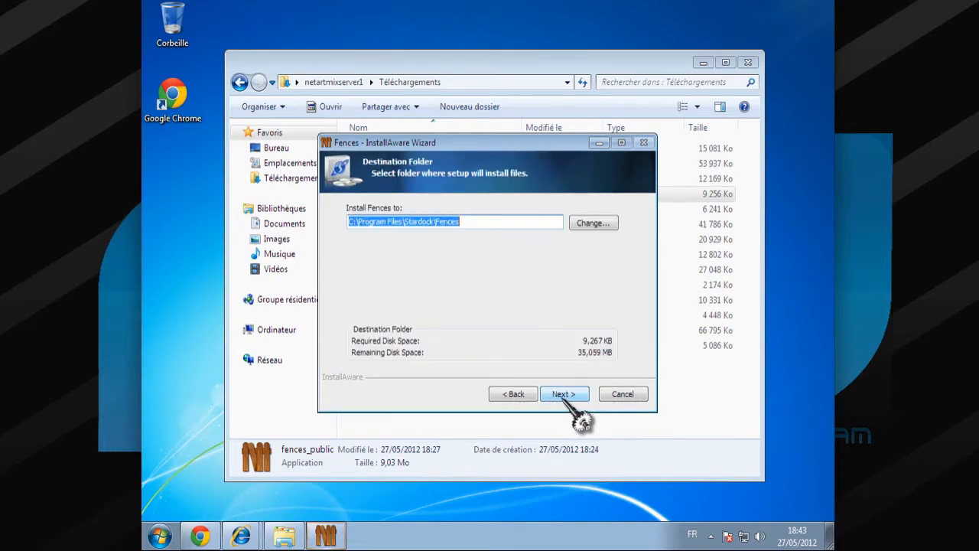
pyautogui.click(567, 399)
pyautogui.click(567, 400)
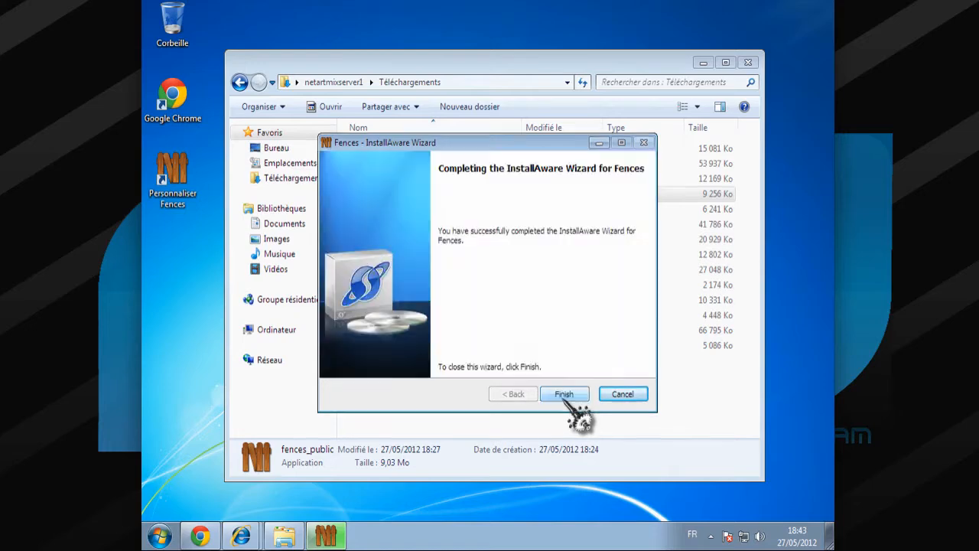
pyautogui.click(566, 399)
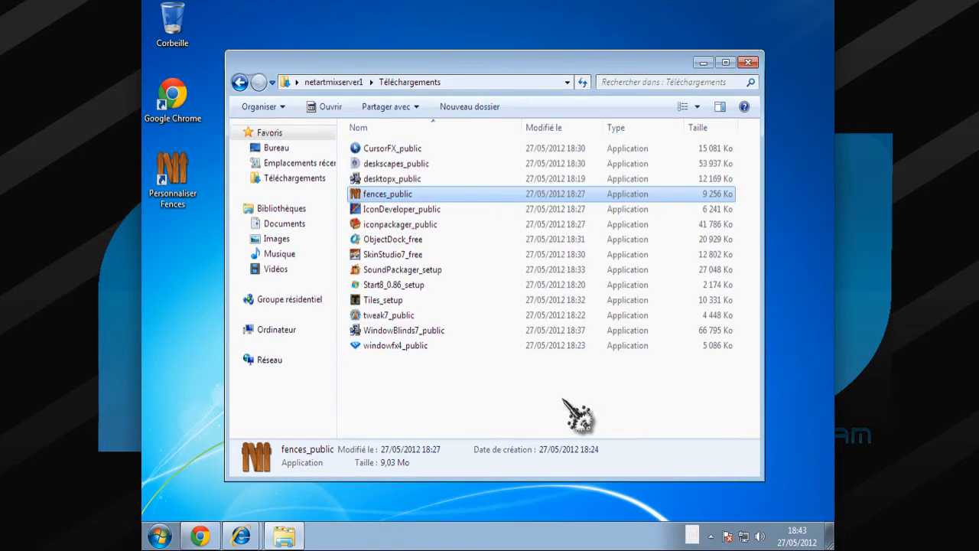
pyautogui.click(748, 58)
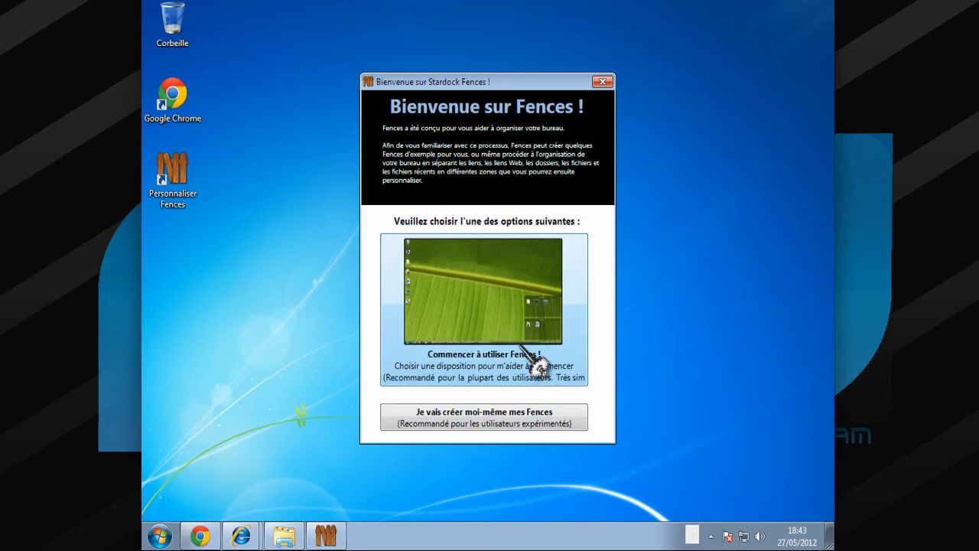
# Step: Choose to create the Fences yourself in the welcome dialog, and review the Apparence and Outils settings before closing the configuration
pyautogui.click(511, 413)
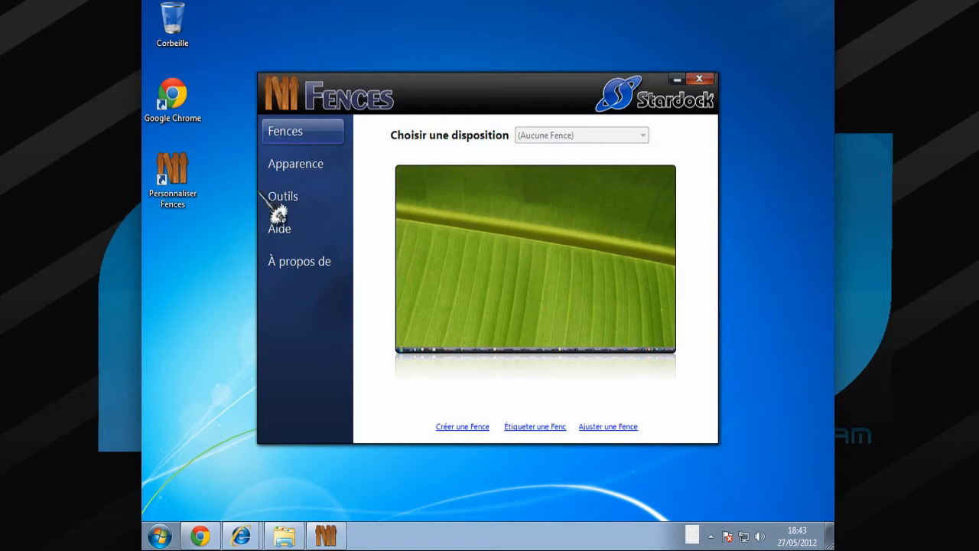
pyautogui.click(312, 167)
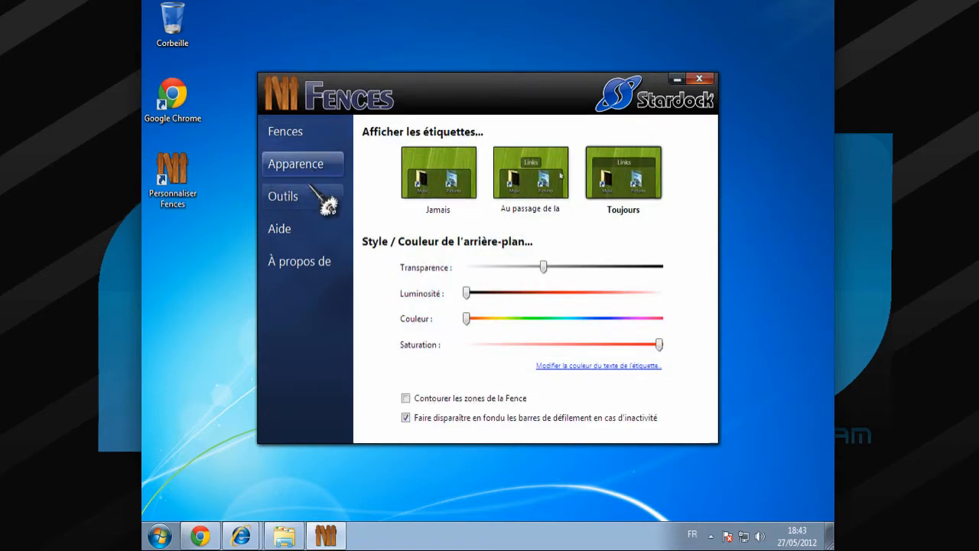
pyautogui.click(320, 203)
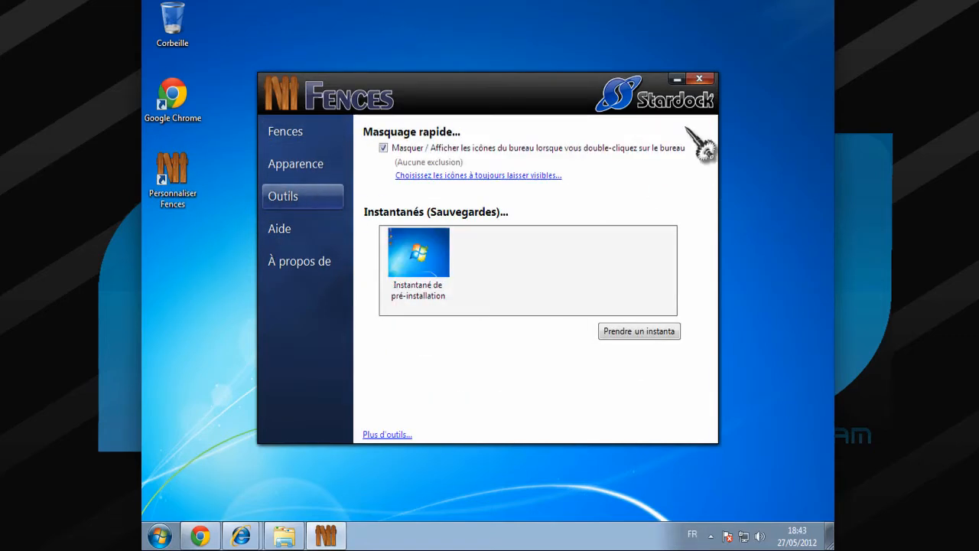
pyautogui.click(698, 82)
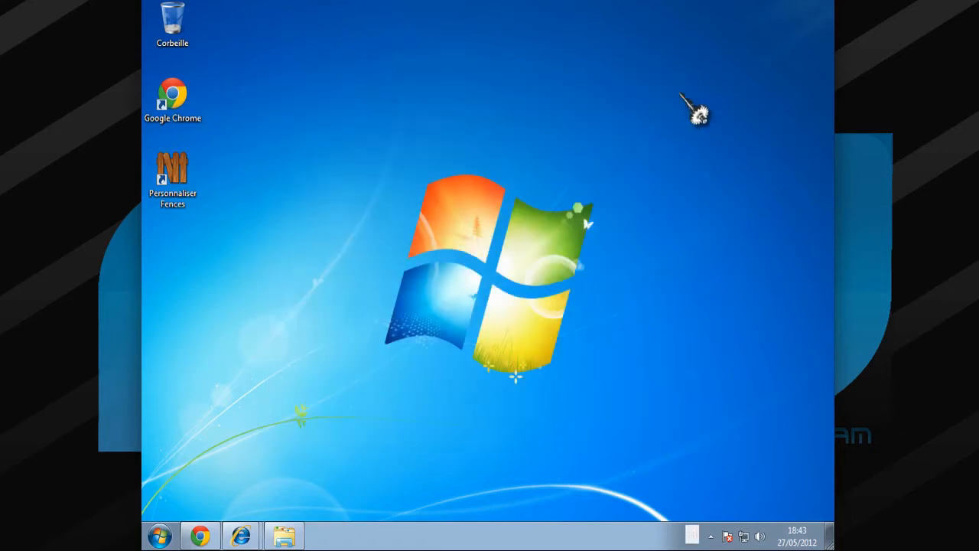
# Step: Reopen the Fences configuration from the desktop and read the appearance settings and the instructions for creating a Fence
pyautogui.rightClick(450, 227)
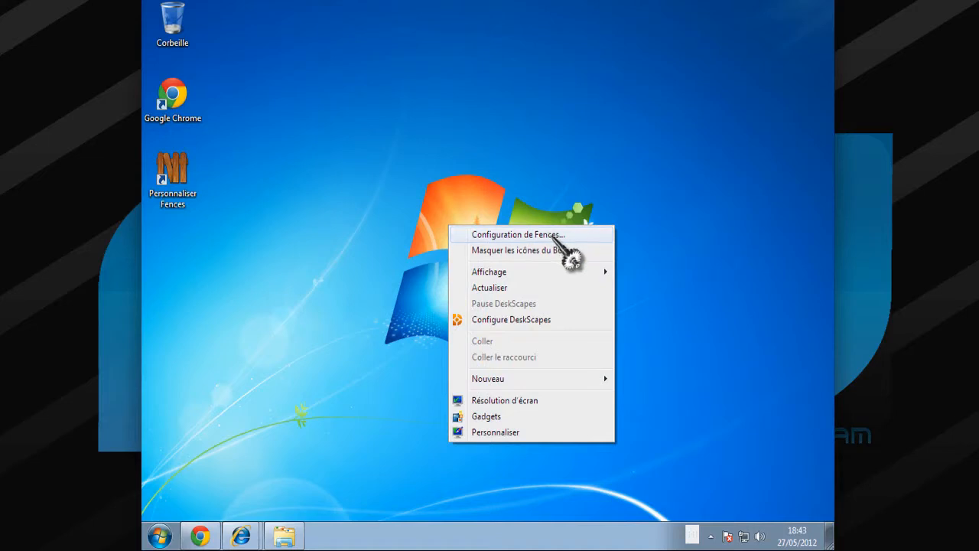
pyautogui.click(430, 241)
pyautogui.rightClick(419, 221)
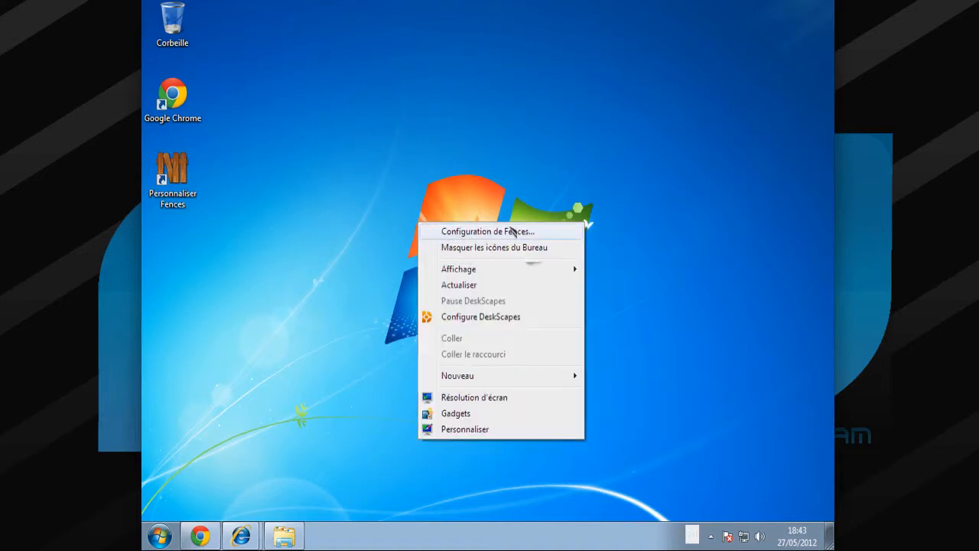
pyautogui.click(534, 231)
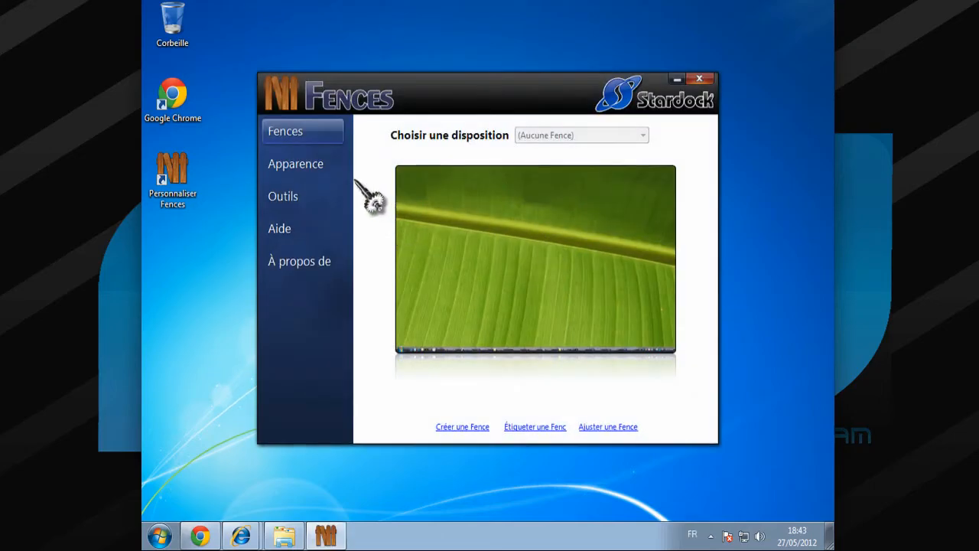
pyautogui.click(310, 168)
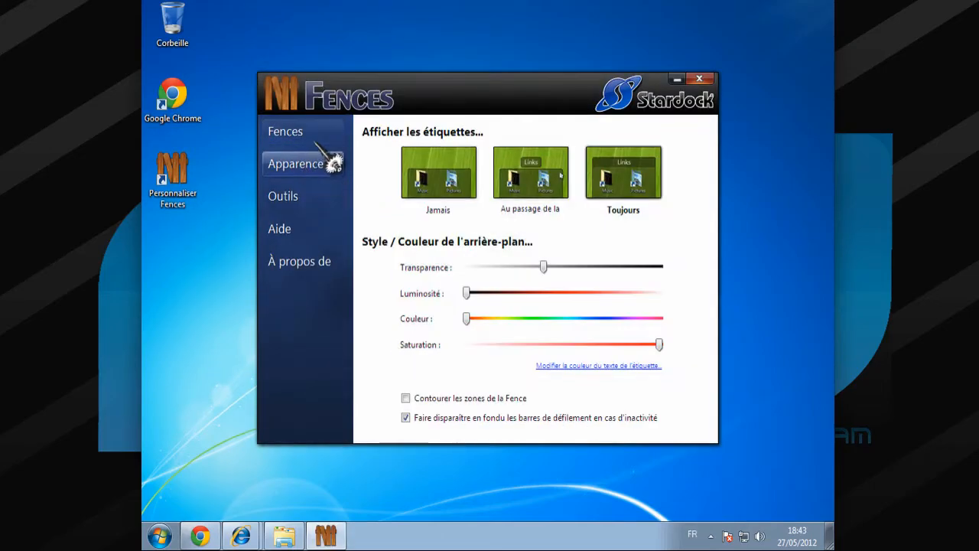
pyautogui.click(325, 138)
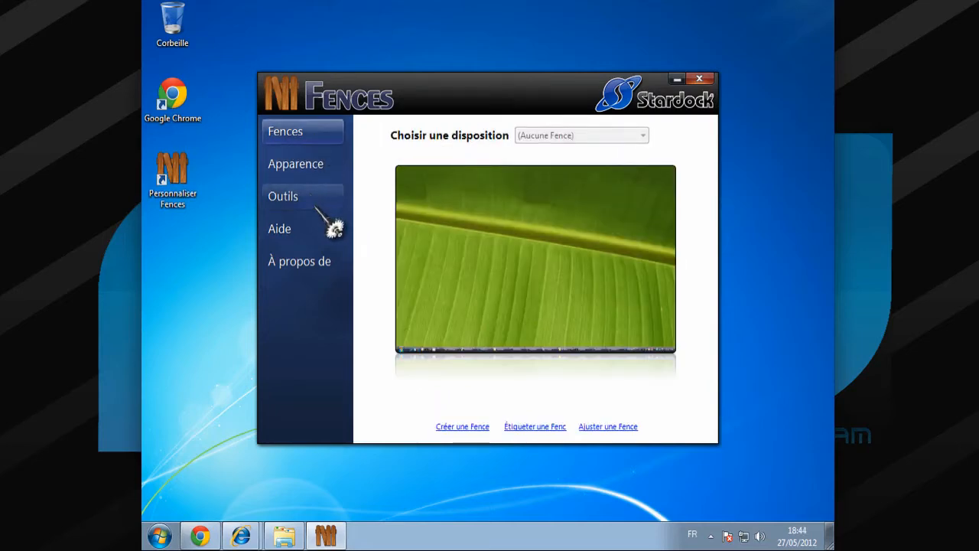
pyautogui.click(484, 432)
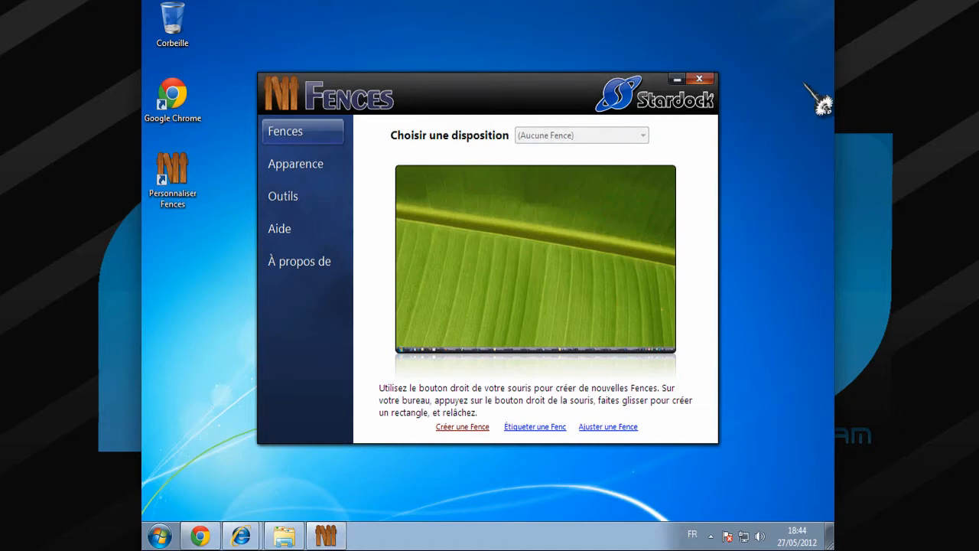
pyautogui.click(698, 79)
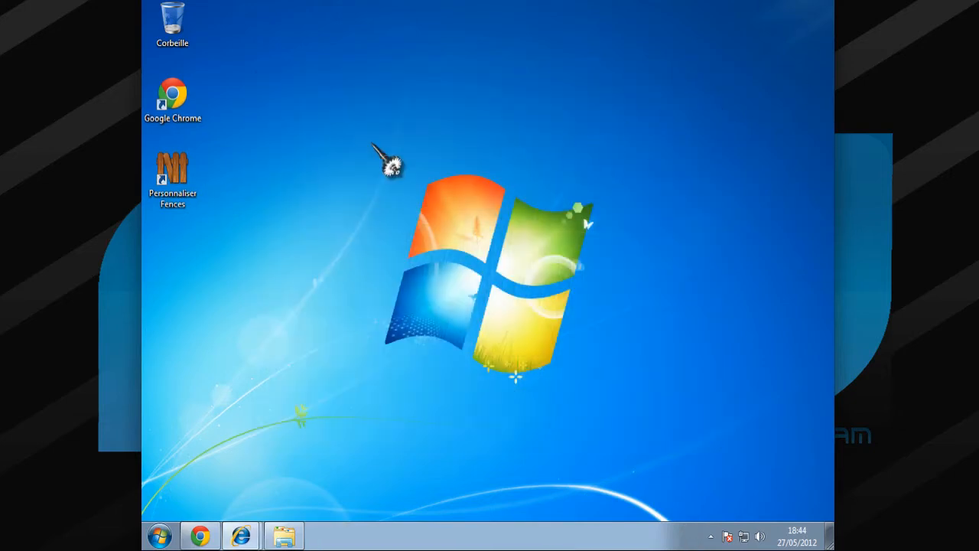
pyautogui.moveTo(342, 127); pyautogui.dragTo(590, 311)
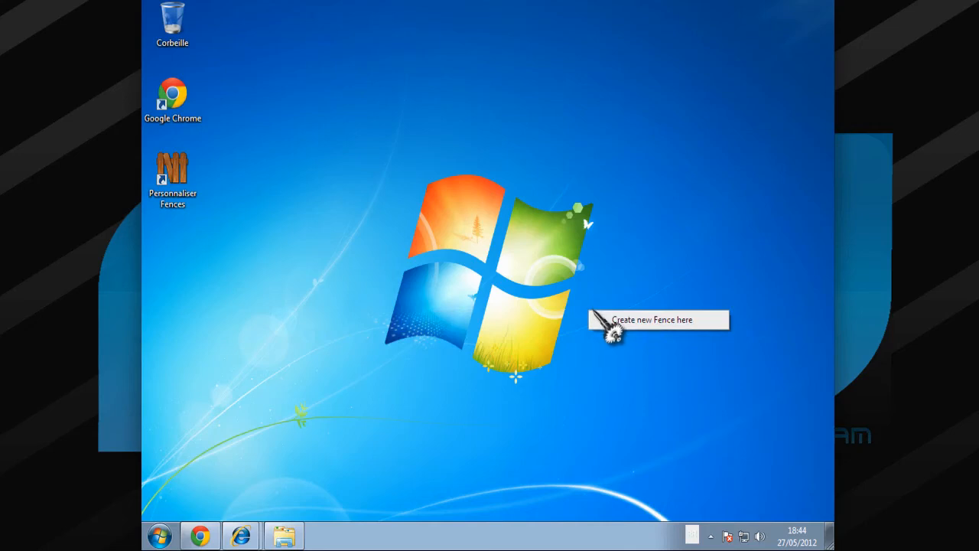
pyautogui.click(355, 118)
pyautogui.moveTo(354, 118); pyautogui.dragTo(468, 197)
pyautogui.moveTo(451, 101); pyautogui.dragTo(669, 368)
# Step: Create a large Fence named logiciel over the wallpaper's Windows logo and move it to the desktop's lower-left area
pyautogui.moveTo(430, 160); pyautogui.dragTo(672, 417)
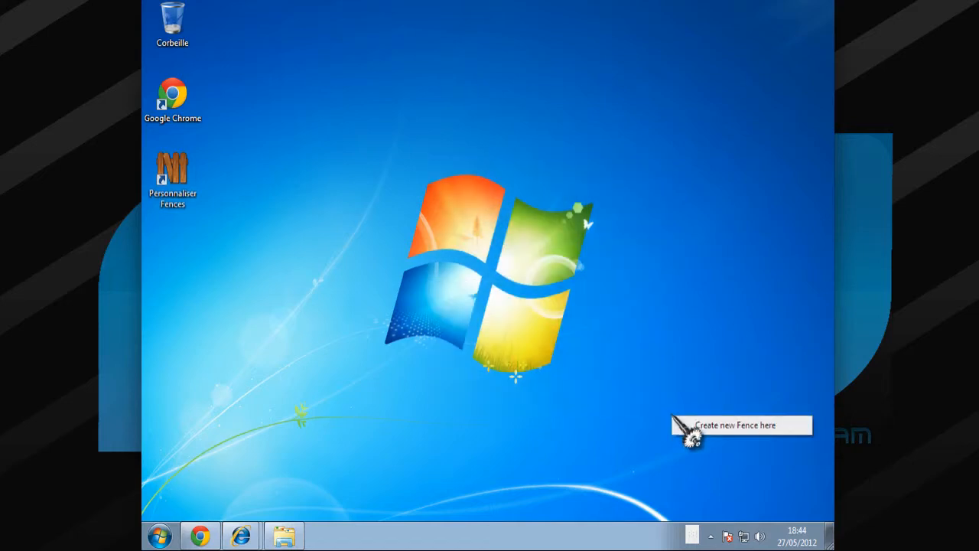
pyautogui.click(702, 425)
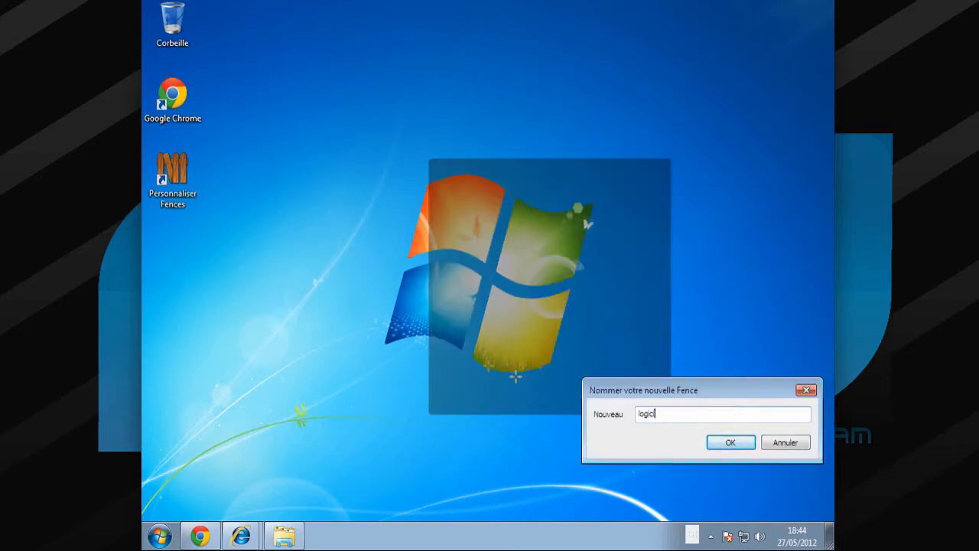
pyautogui.click(716, 437)
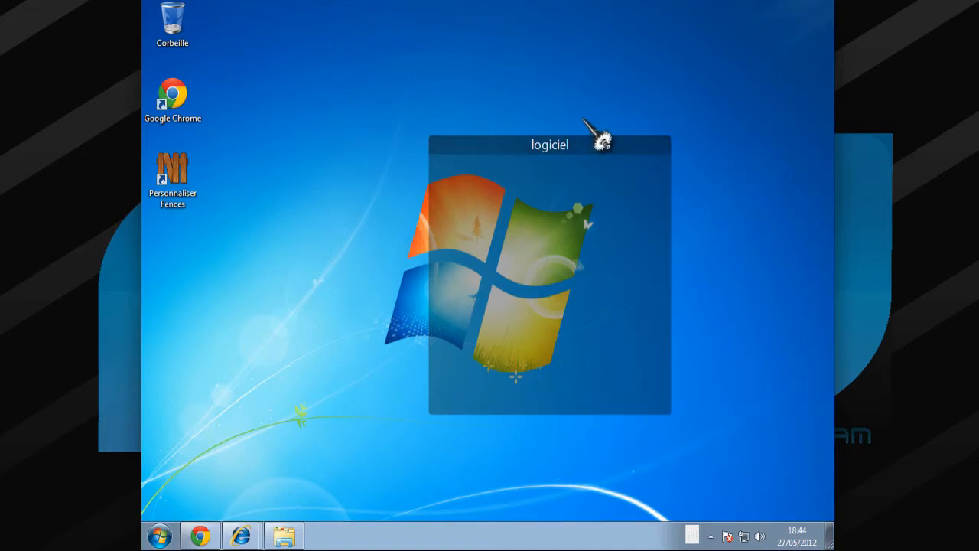
pyautogui.moveTo(600, 149); pyautogui.dragTo(398, 248)
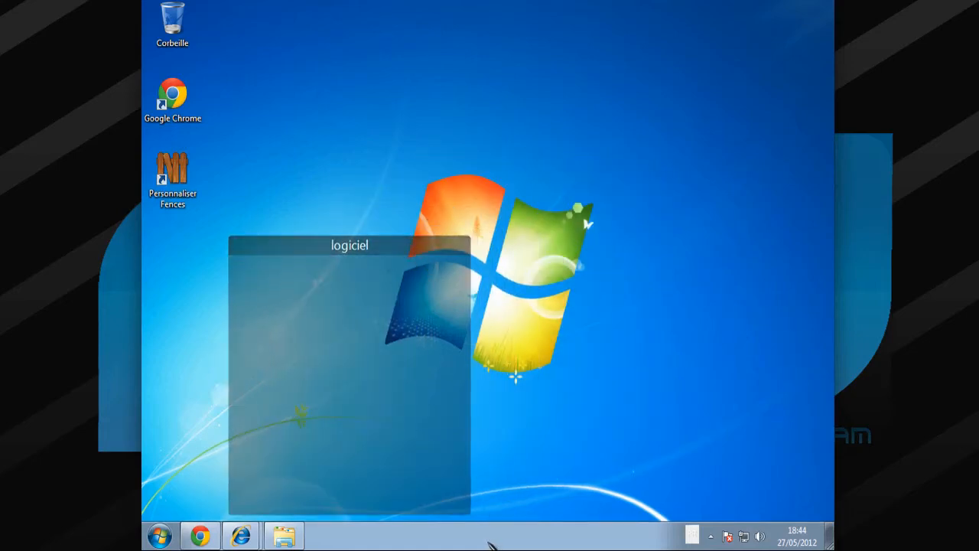
# Step: Shrink the logiciel Fence to roughly half its size and create a second Fence named navigateur in the desktop's upper-right area
pyautogui.moveTo(477, 524); pyautogui.dragTo(382, 361)
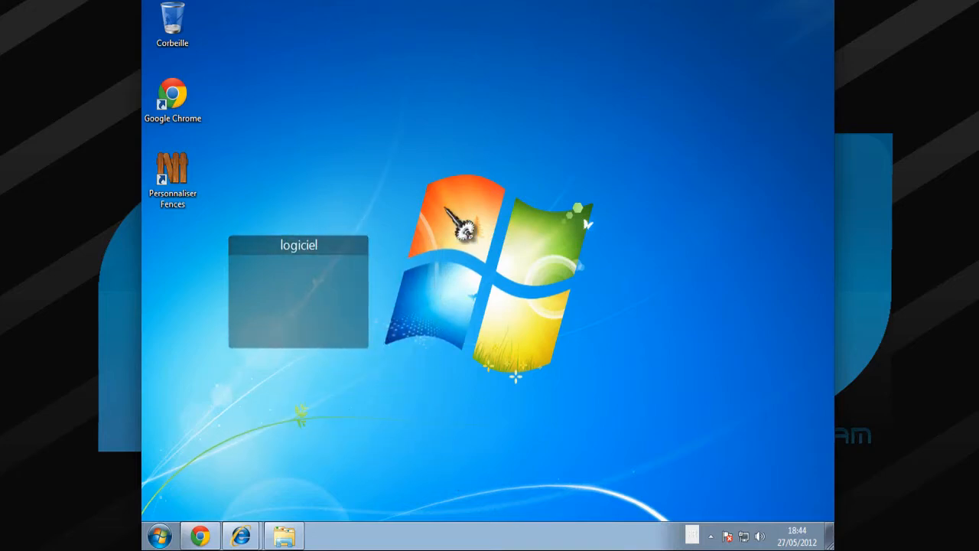
pyautogui.moveTo(543, 89); pyautogui.dragTo(694, 237)
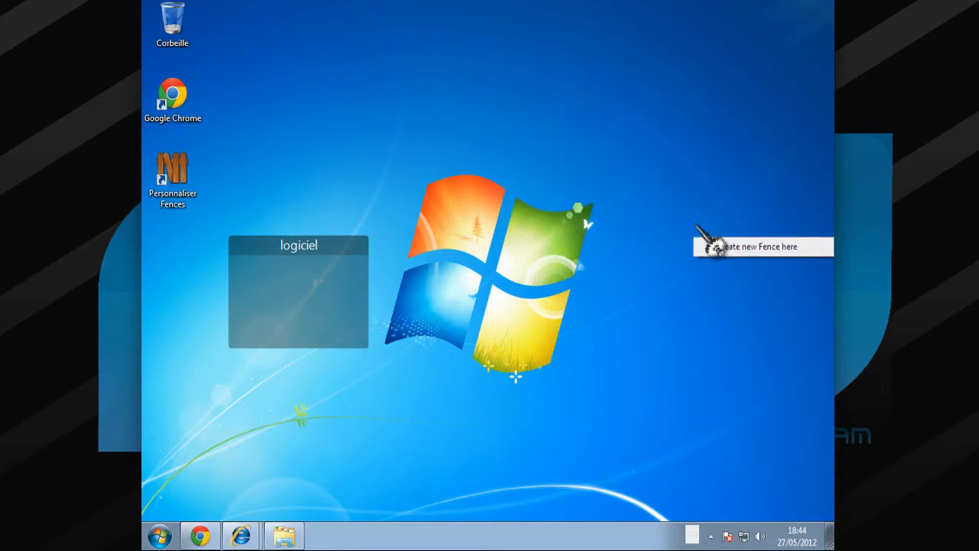
pyautogui.click(748, 245)
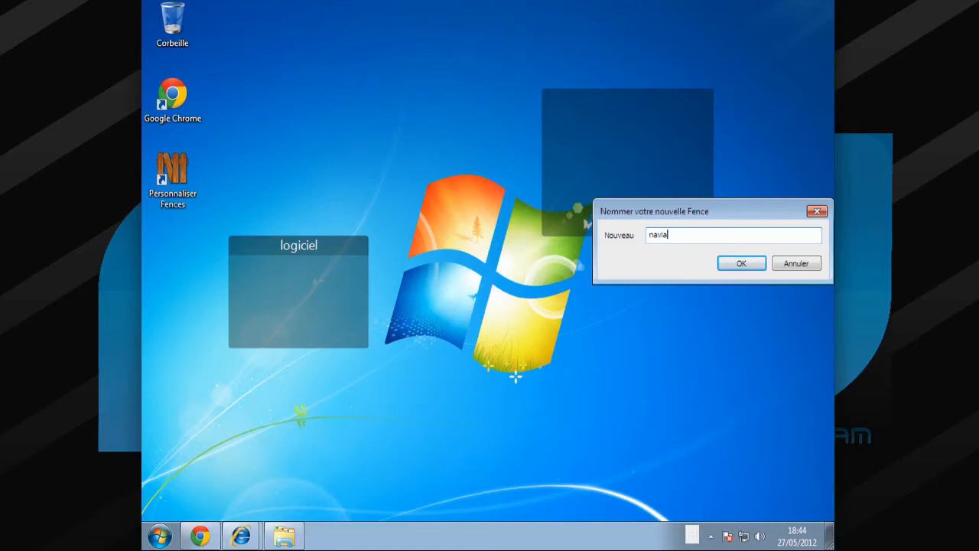
pyautogui.write('navigateur')
pyautogui.press('Return')
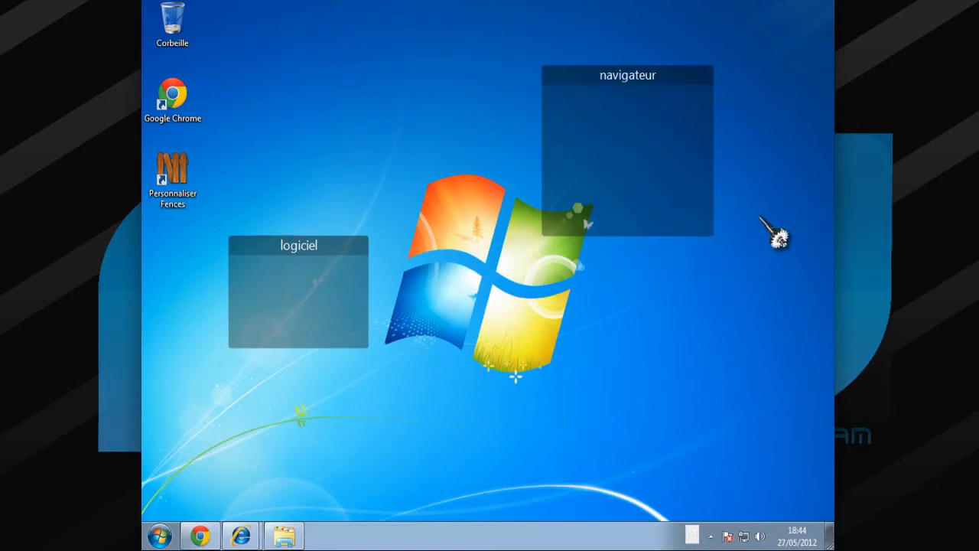
# Step: Shorten the navigateur Fence from its lower edge and move the Google Chrome desktop shortcut into it
pyautogui.moveTo(710, 233); pyautogui.dragTo(711, 198)
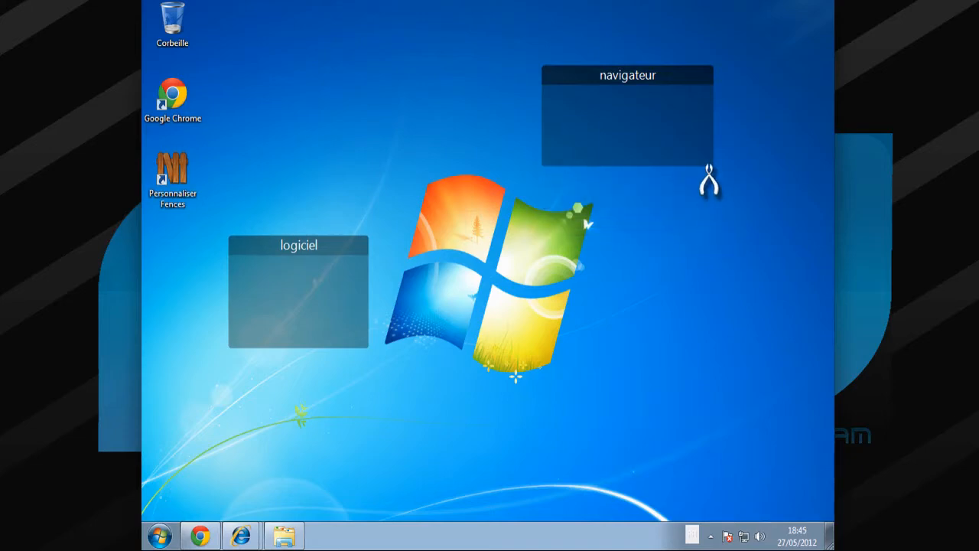
pyautogui.doubleClick(188, 106)
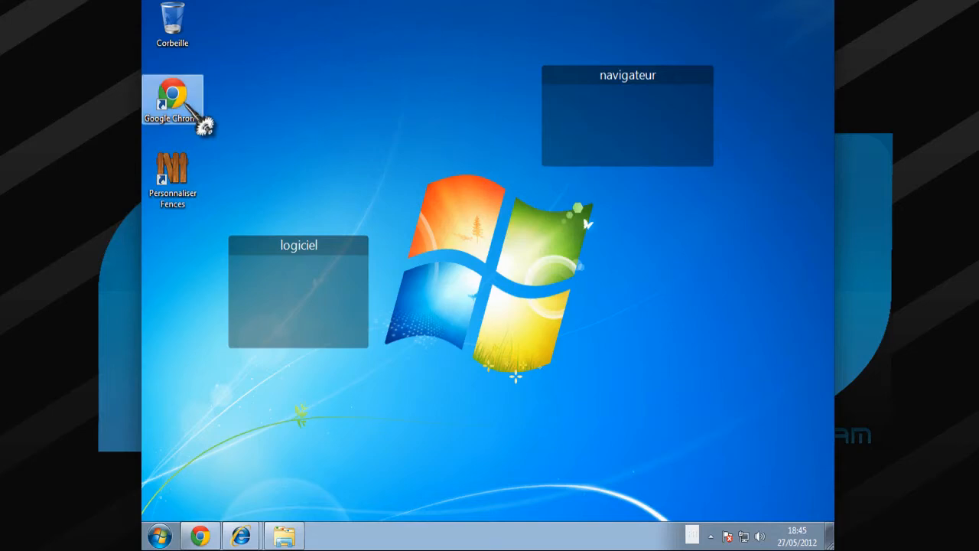
pyautogui.moveTo(193, 108); pyautogui.dragTo(671, 121)
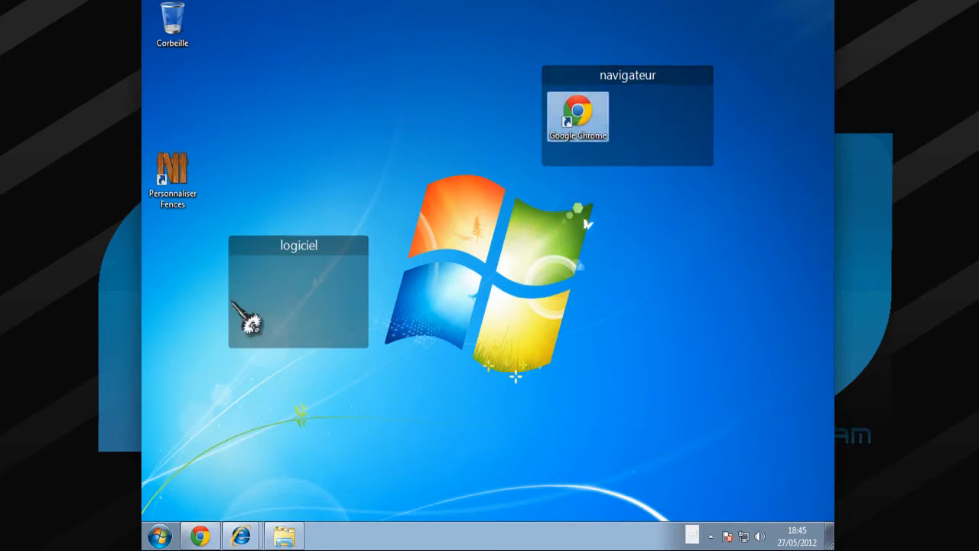
# Step: Create a desktop shortcut for Internet Explorer from the list of all installed programs
pyautogui.rightClick(256, 538)
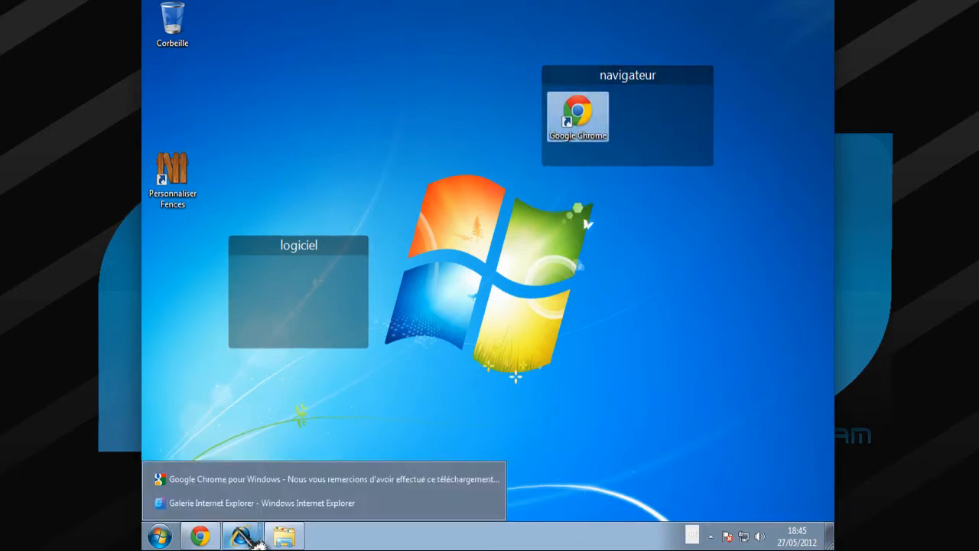
pyautogui.click(175, 540)
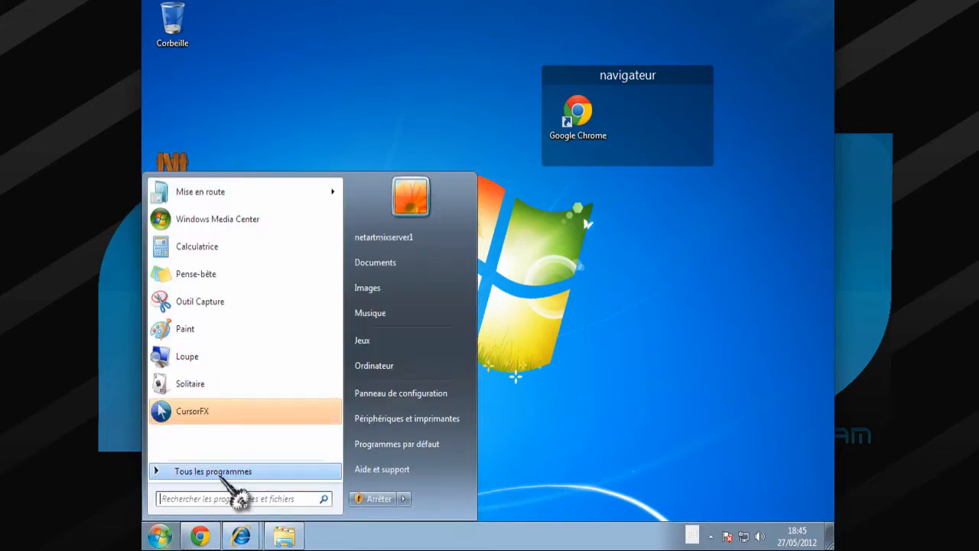
pyautogui.click(218, 471)
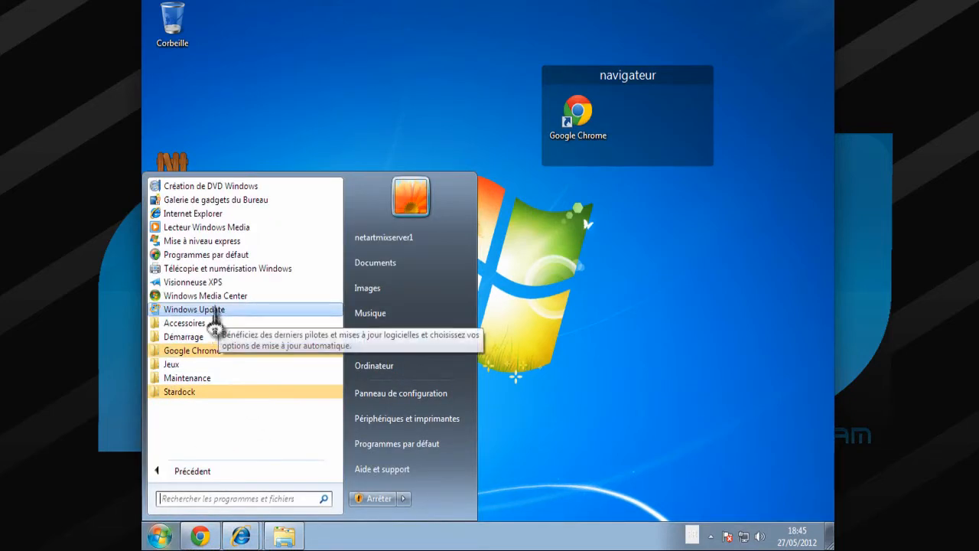
pyautogui.rightClick(208, 218)
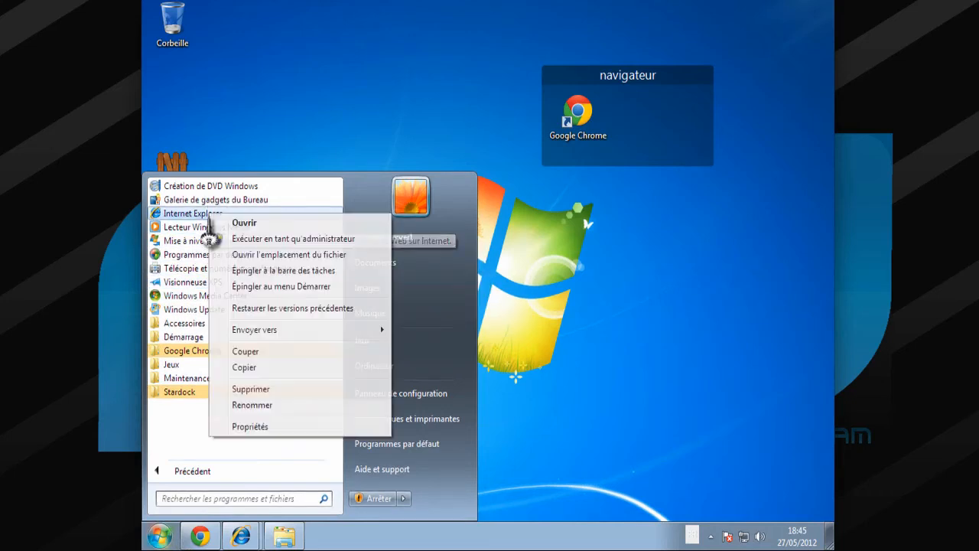
pyautogui.moveTo(262, 342)
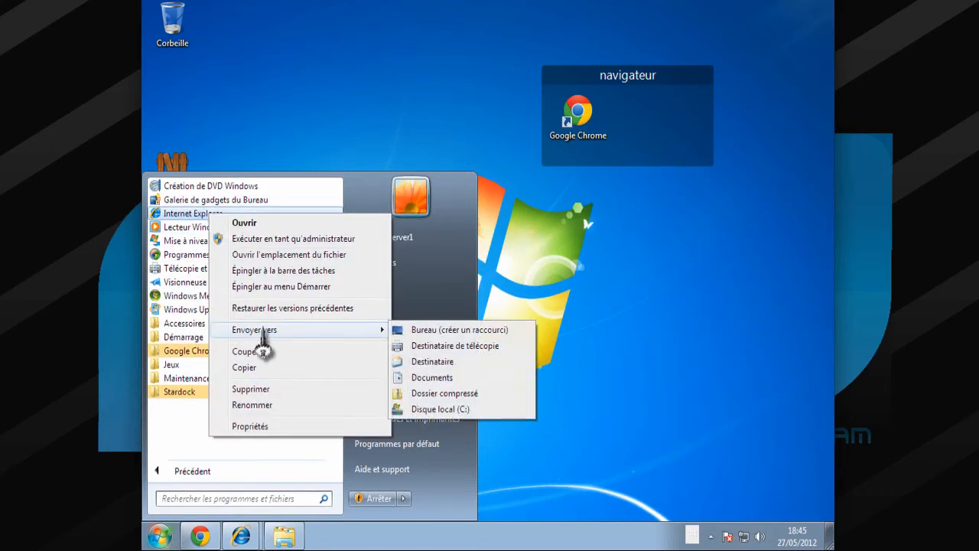
pyautogui.click(443, 334)
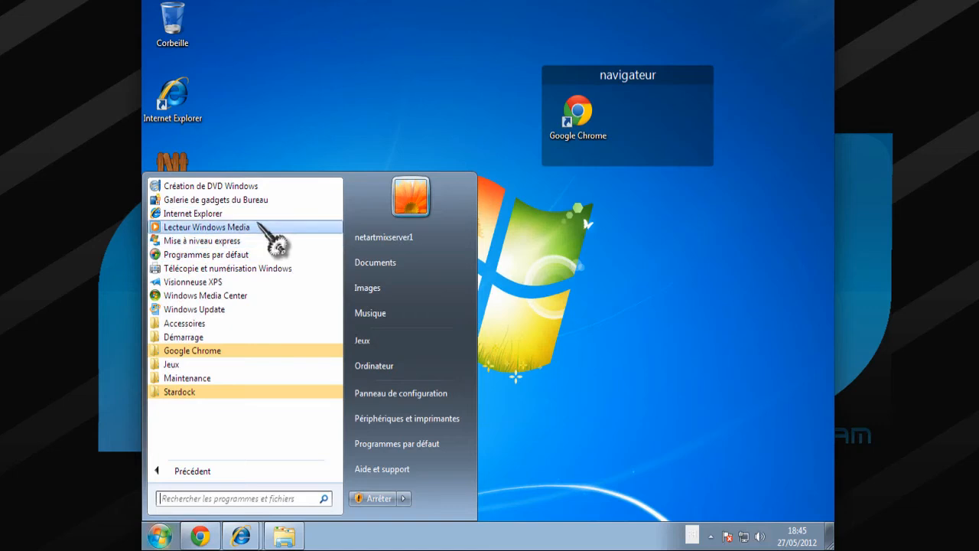
# Step: Send desktop shortcuts for Galerie de gadgets du Bureau, Lecteur Windows Media and Programmes par défaut from the program list, and return to the desktop
pyautogui.rightClick(244, 200)
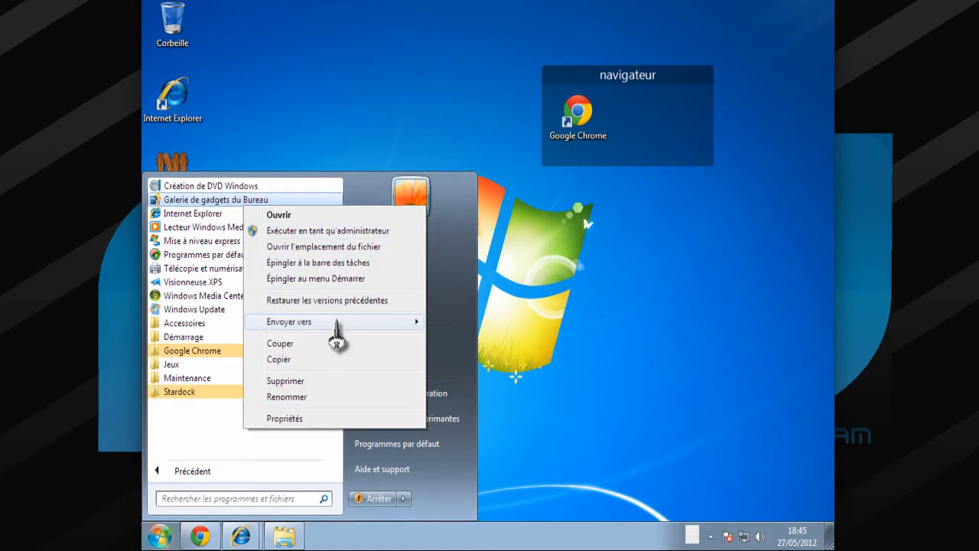
pyautogui.moveTo(338, 322)
pyautogui.click(483, 322)
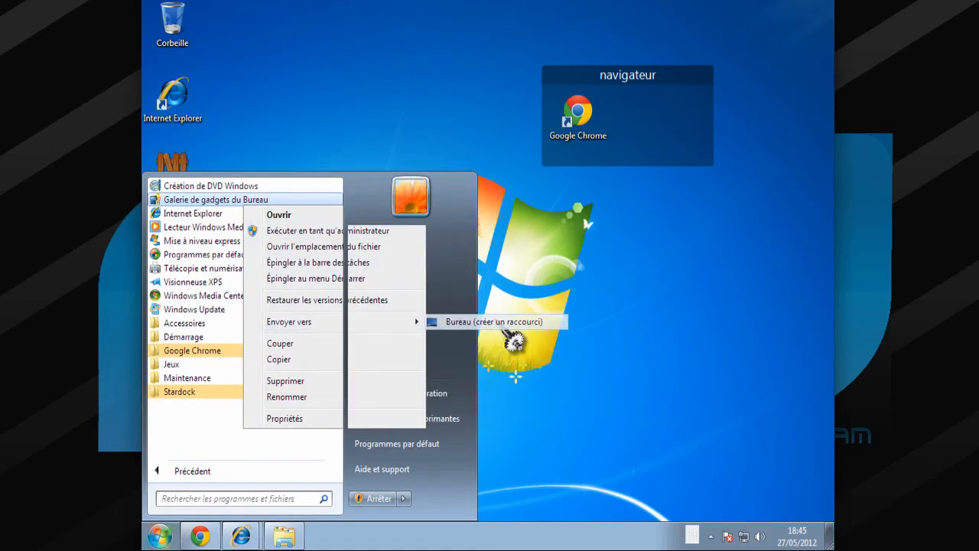
pyautogui.rightClick(229, 227)
pyautogui.moveTo(348, 342)
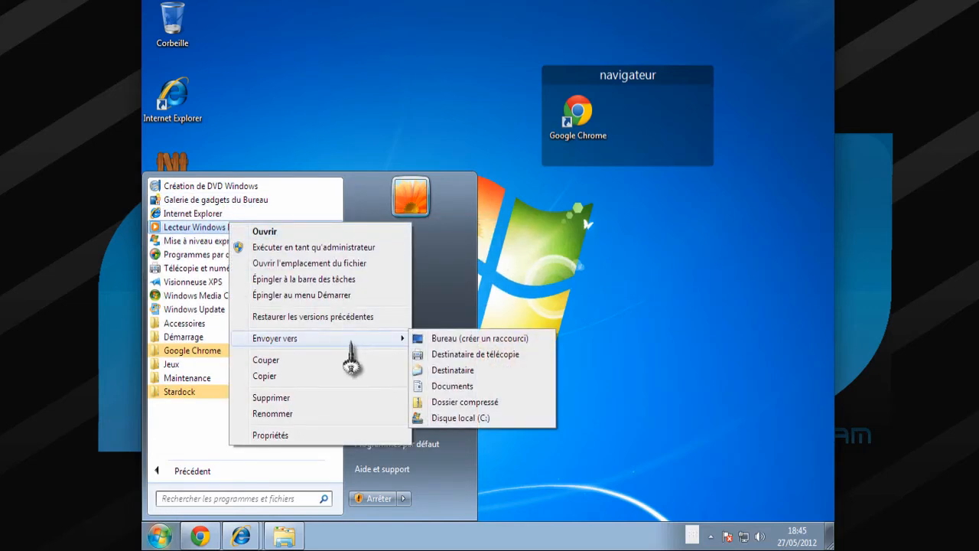
pyautogui.click(437, 341)
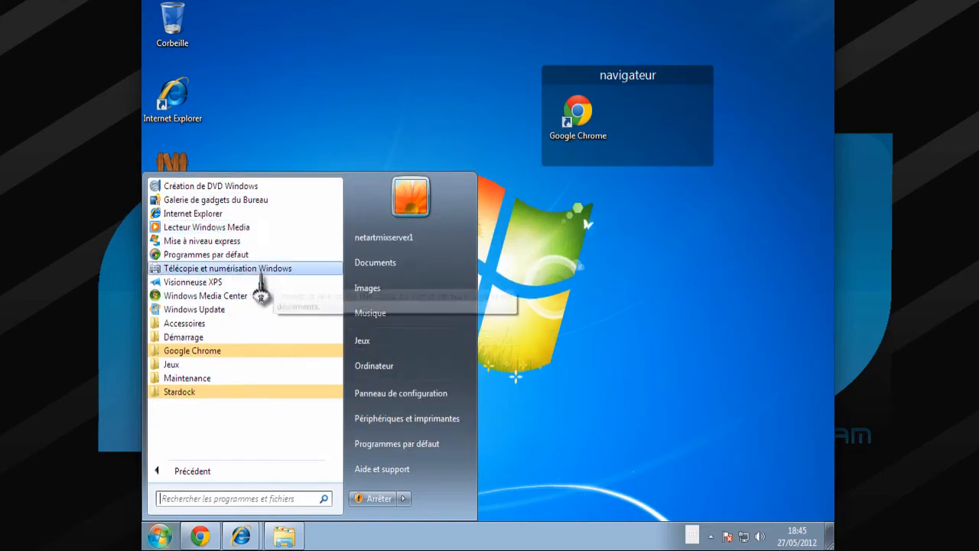
pyautogui.rightClick(246, 256)
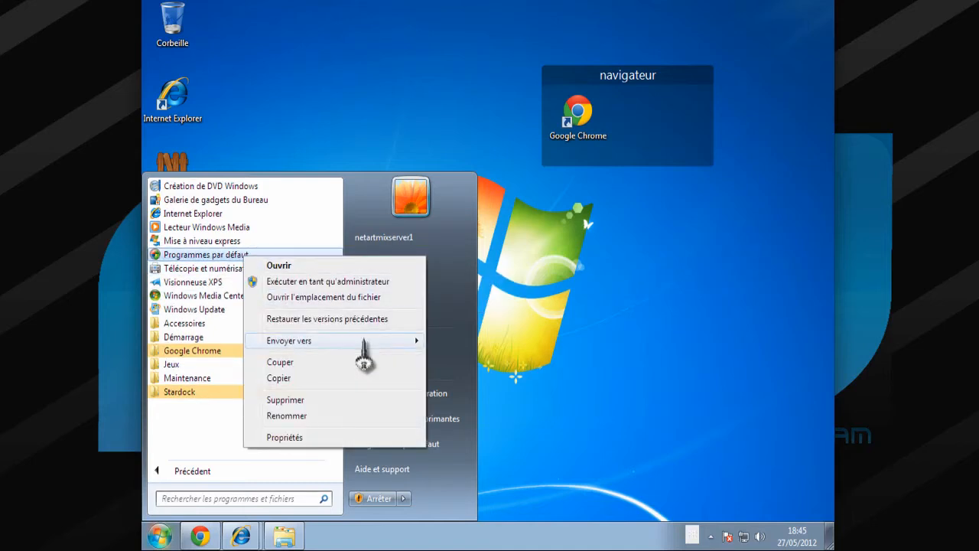
pyautogui.moveTo(363, 343)
pyautogui.click(456, 342)
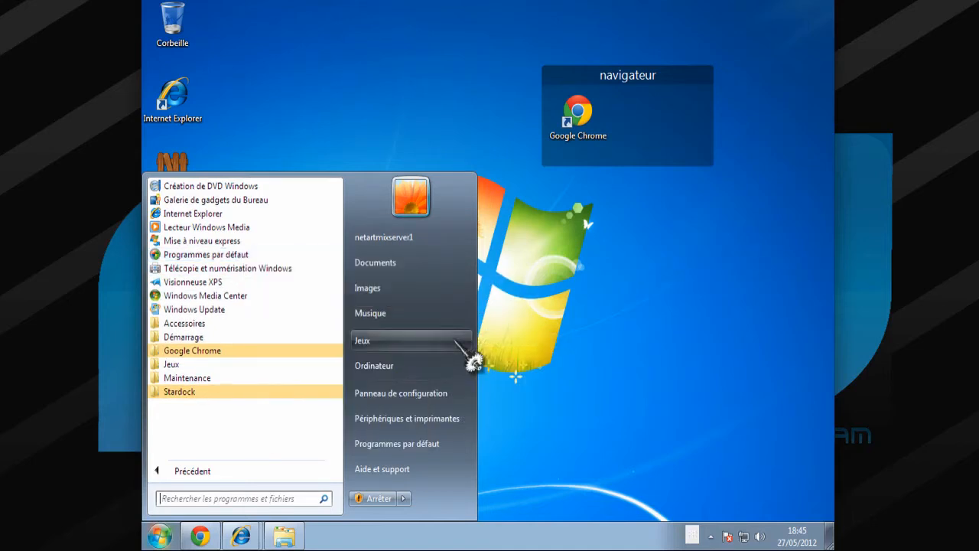
pyautogui.click(350, 92)
# Step: Move the Galerie de gadgets du Bureau, Lecteur Windows Media, Programmes par défaut and Internet Explorer shortcuts into the navigateur Fence
pyautogui.moveTo(172, 252); pyautogui.dragTo(654, 122)
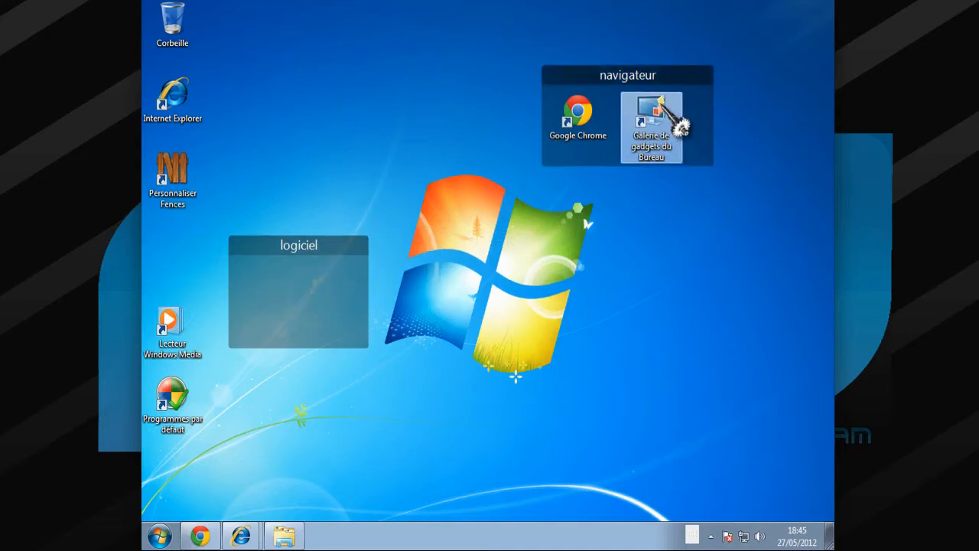
pyautogui.click(191, 347)
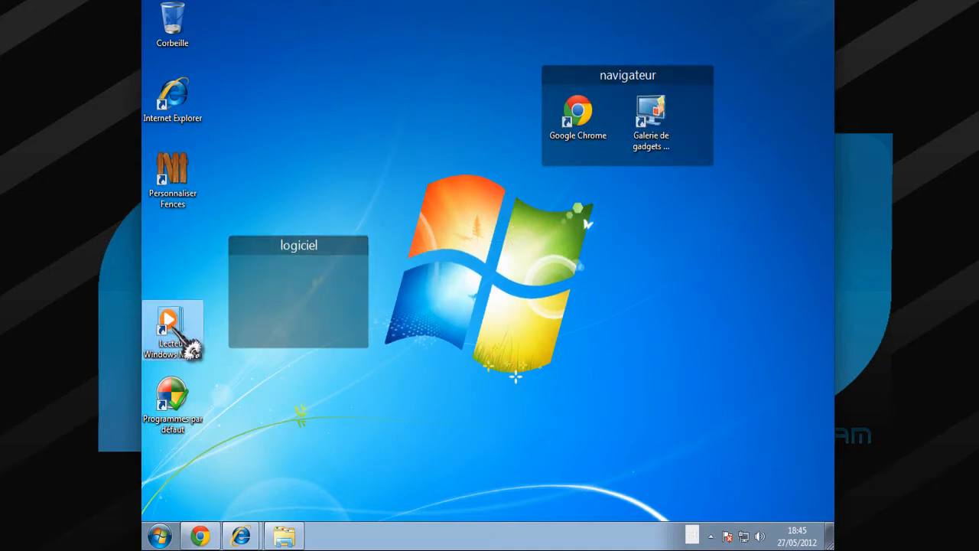
pyautogui.moveTo(191, 346); pyautogui.dragTo(643, 153)
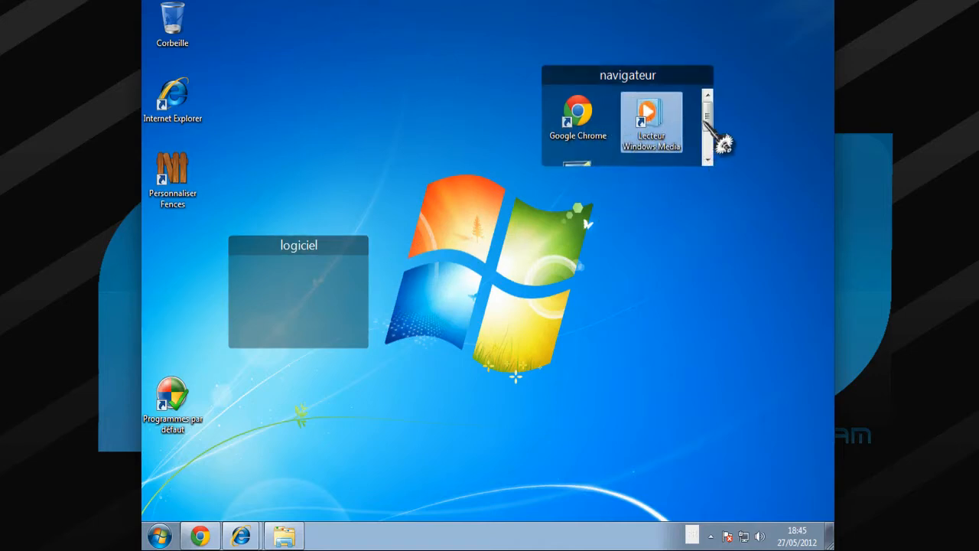
pyautogui.moveTo(704, 121)
pyautogui.mouseDown()
pyautogui.moveTo(714, 149)
pyautogui.moveTo(713, 107)
pyautogui.mouseUp()
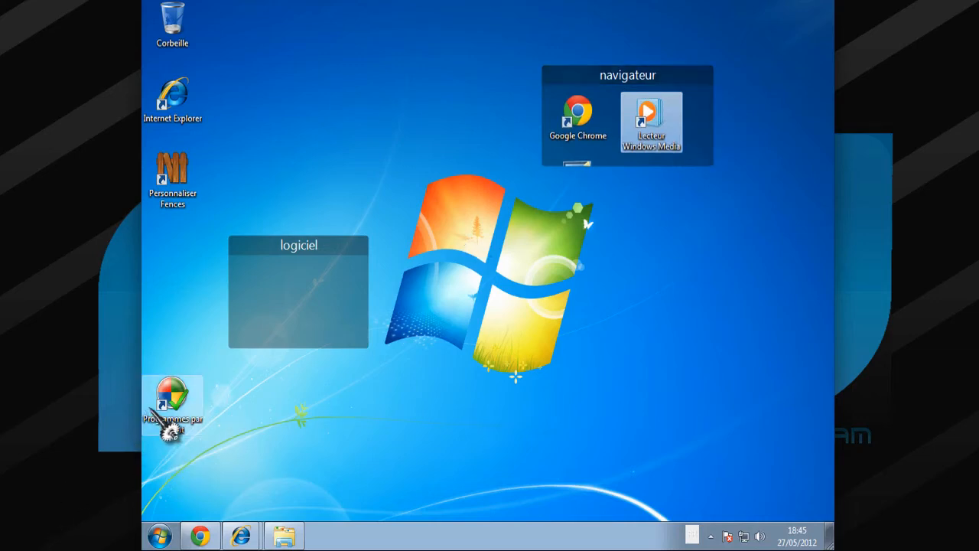
pyautogui.moveTo(171, 409); pyautogui.dragTo(664, 168)
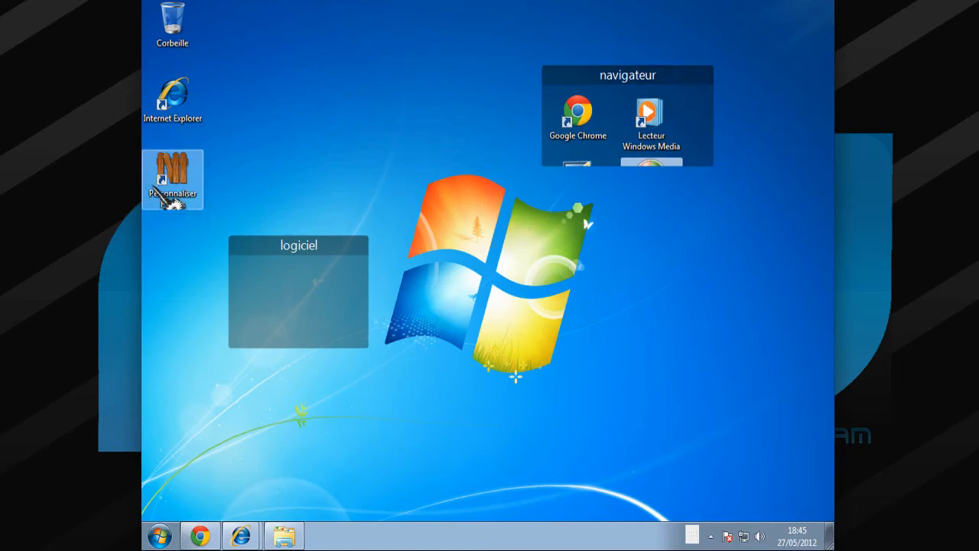
pyautogui.moveTo(194, 98); pyautogui.dragTo(634, 146)
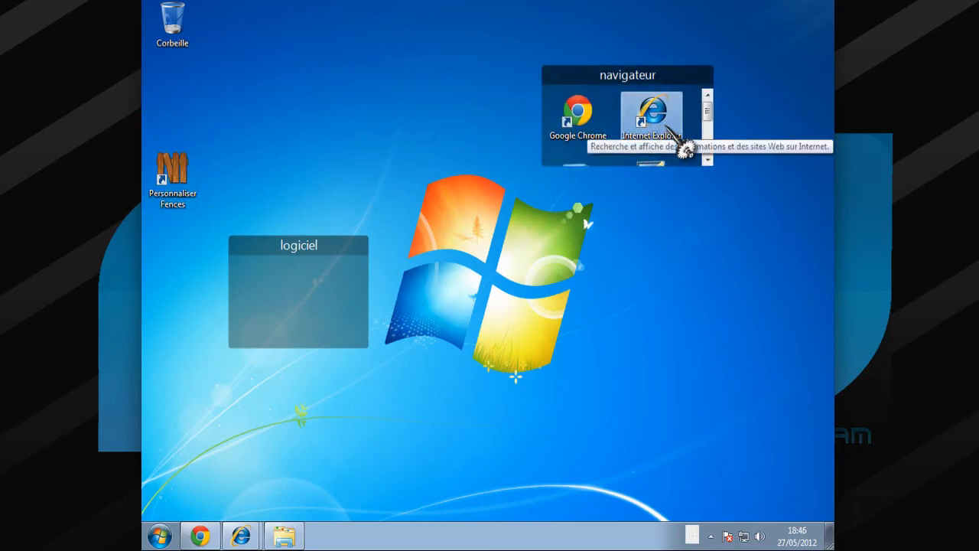
pyautogui.scroll(-3, 687, 149)
pyautogui.scroll(3, 673, 138)
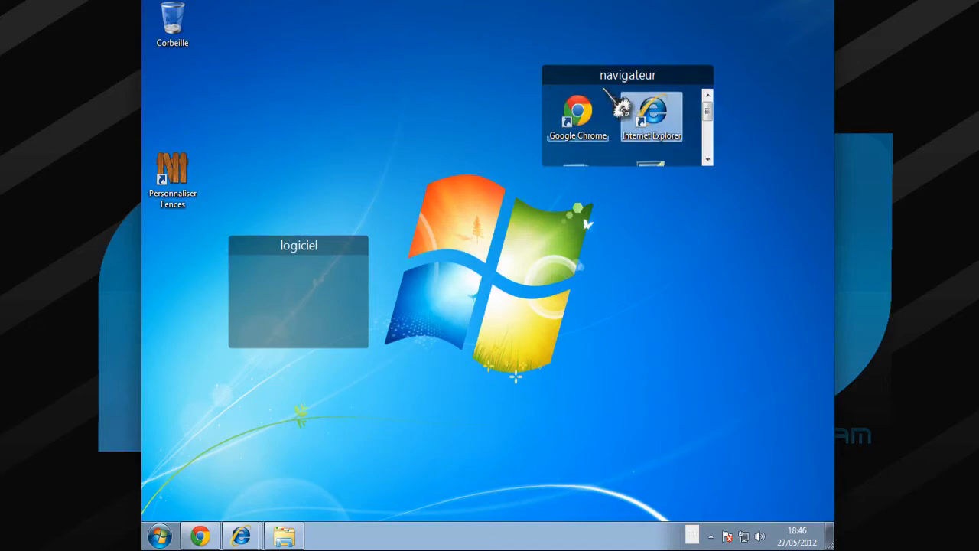
# Step: Move the navigateur Fence to the desktop's lower-right corner and place the logiciel Fence just above it
pyautogui.moveTo(591, 68); pyautogui.dragTo(684, 399)
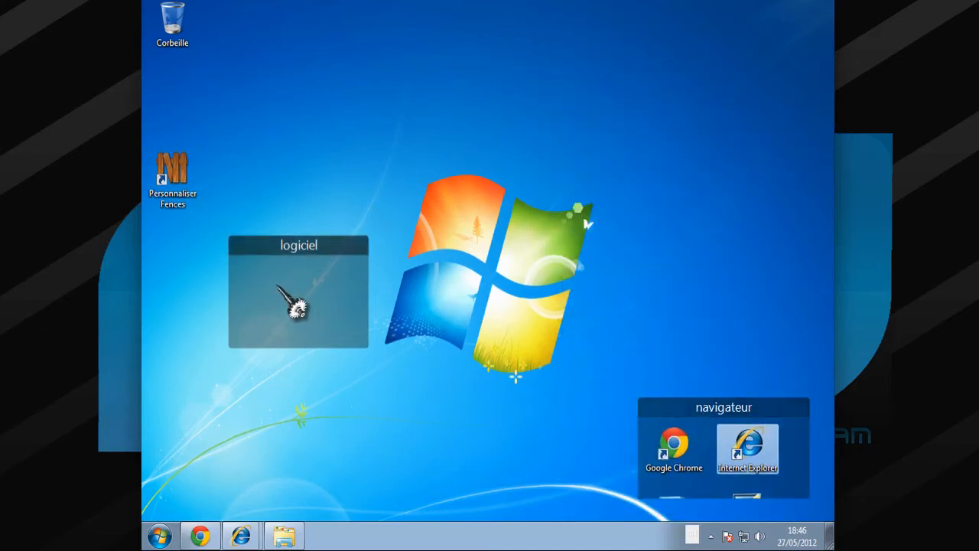
pyautogui.moveTo(278, 252); pyautogui.dragTo(693, 277)
pyautogui.click(468, 246)
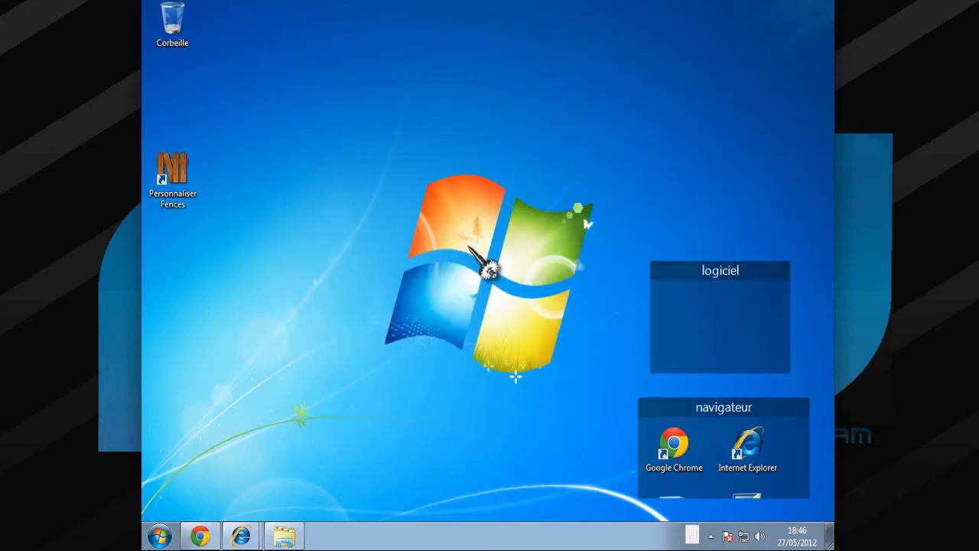
# Step: Hide all desktop icons and Fences with the quick hide feature (Masquage rapide) and dismiss its explanation
pyautogui.rightClick(469, 246)
pyautogui.click(413, 246)
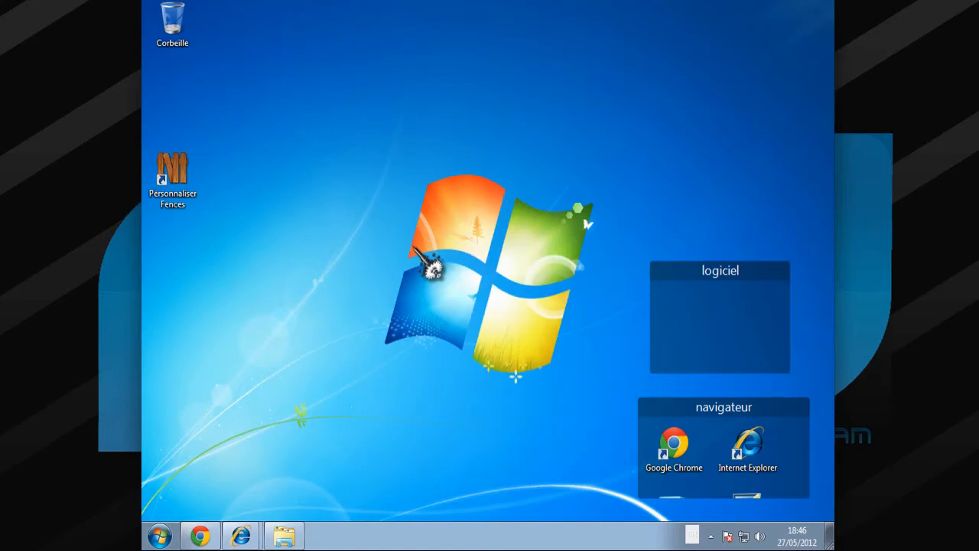
pyautogui.doubleClick(413, 247)
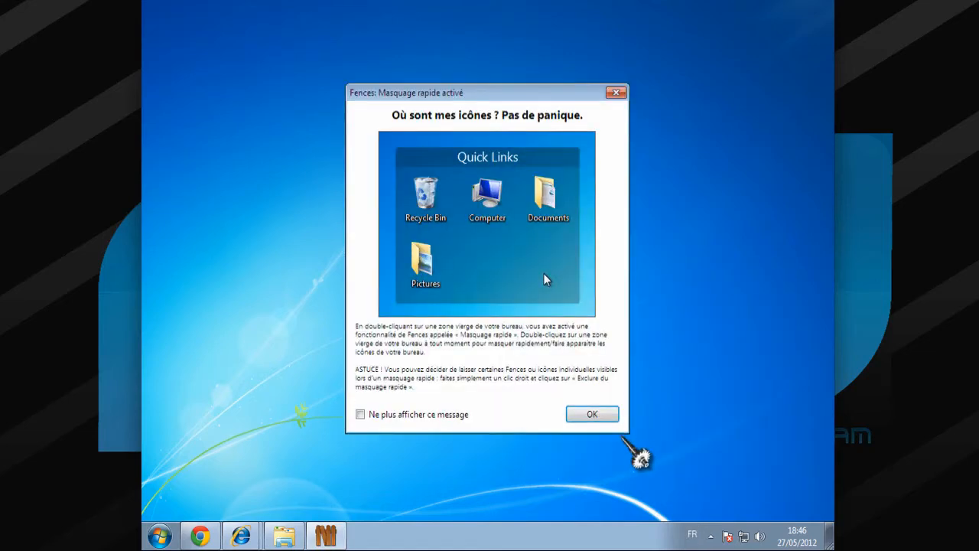
pyautogui.click(610, 419)
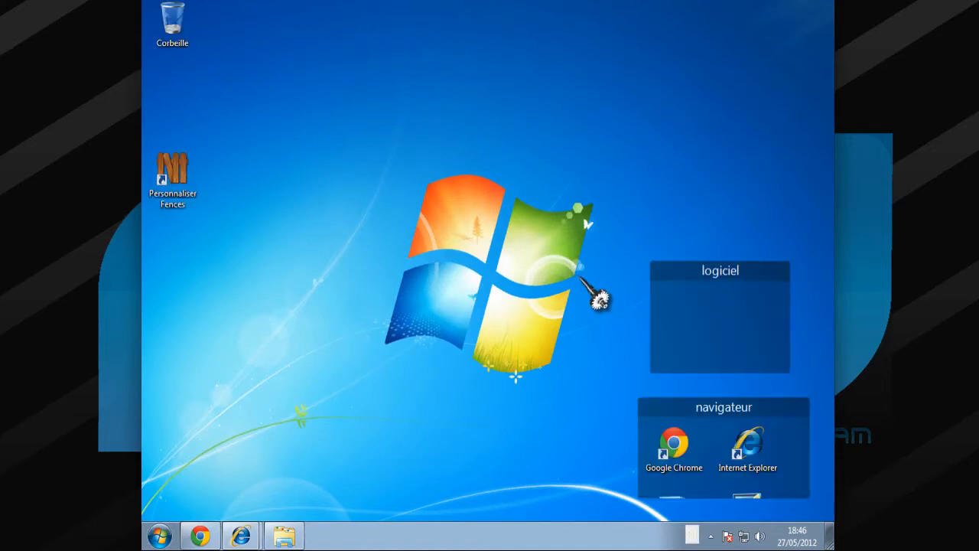
# Step: Activate quick hide again and dismiss its explanation with Ne plus afficher ce message enabled
pyautogui.doubleClick(584, 281)
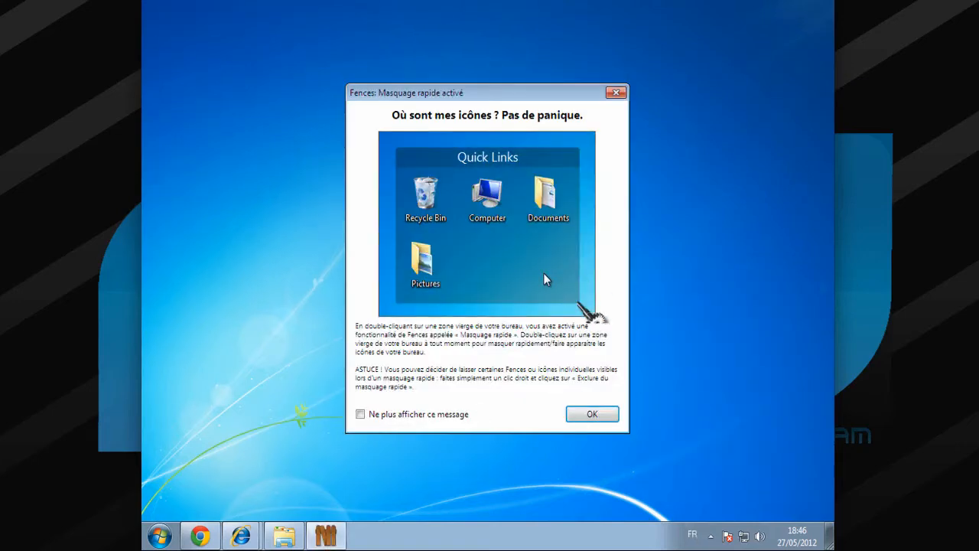
pyautogui.click(468, 414)
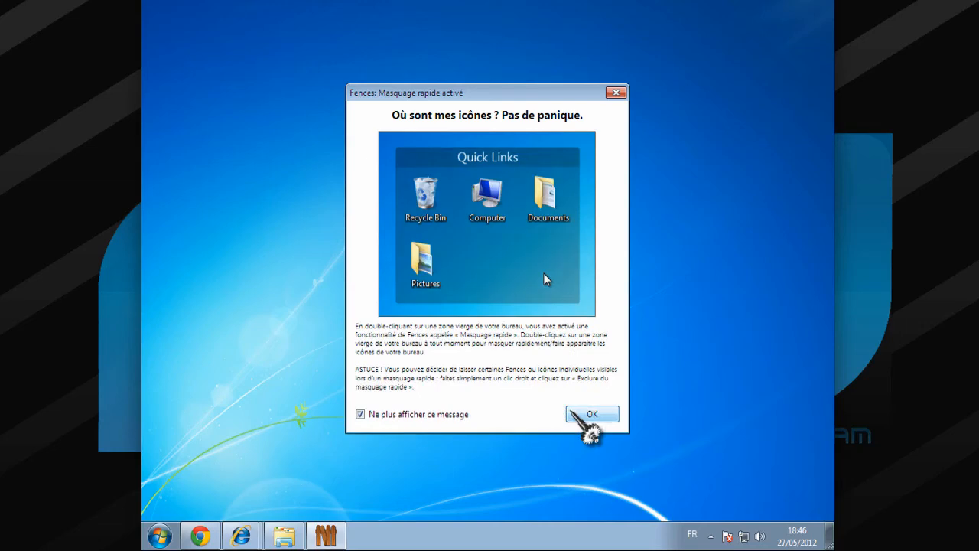
pyautogui.click(567, 411)
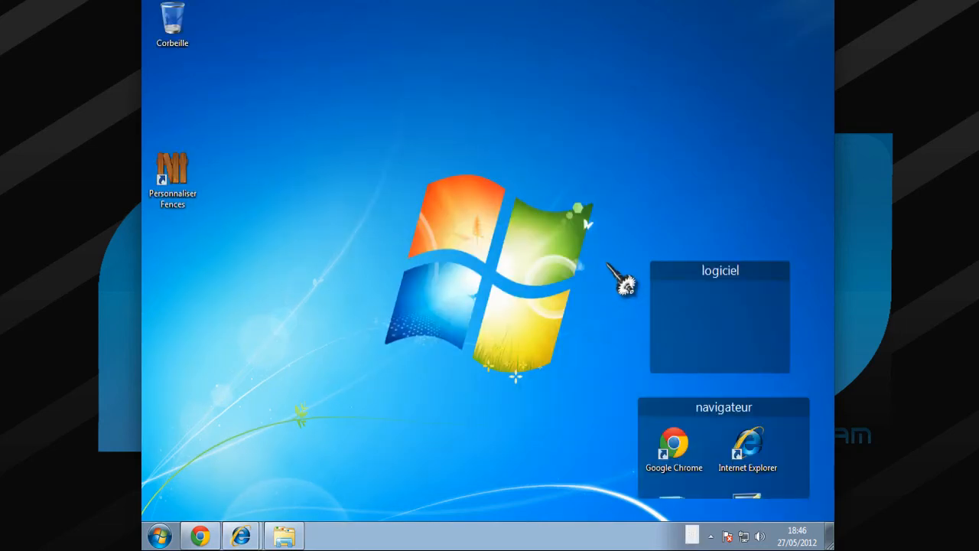
# Step: Toggle the desktop icons and Fences between hidden and visible several times with quick hide
pyautogui.doubleClick(607, 263)
pyautogui.doubleClick(606, 264)
pyautogui.doubleClick(607, 264)
pyautogui.doubleClick(607, 264)
pyautogui.doubleClick(606, 264)
pyautogui.doubleClick(607, 264)
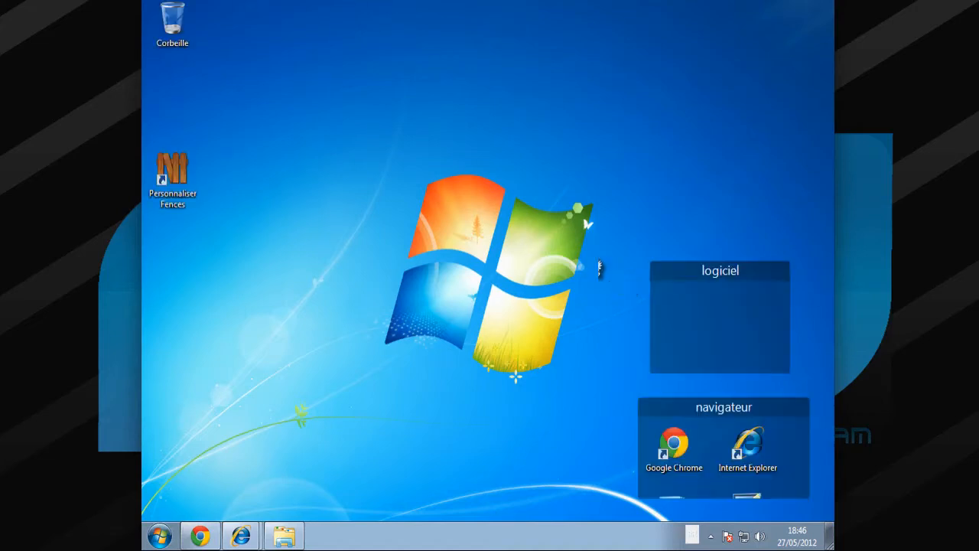
# Step: Hide and restore the desktop icons and Fences once more with quick hide
pyautogui.doubleClick(469, 228)
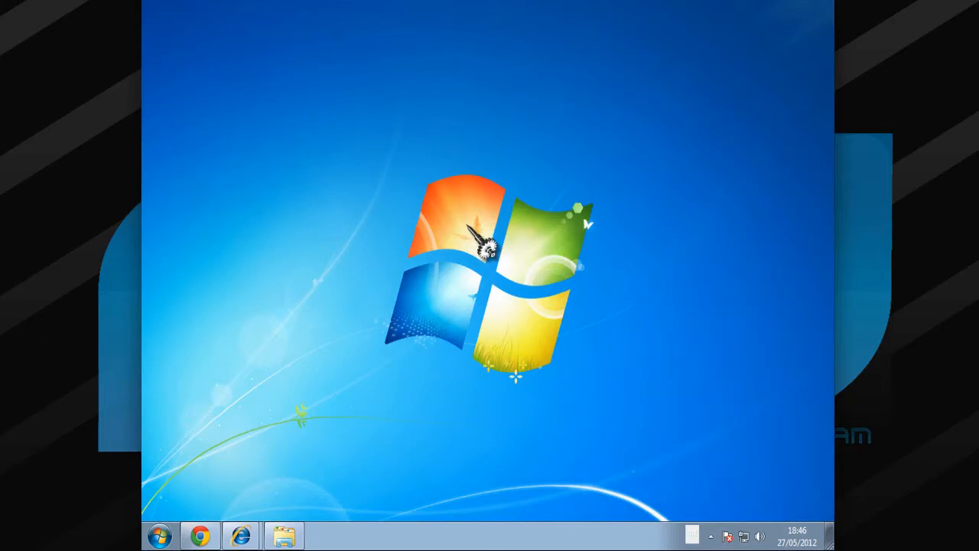
pyautogui.doubleClick(469, 228)
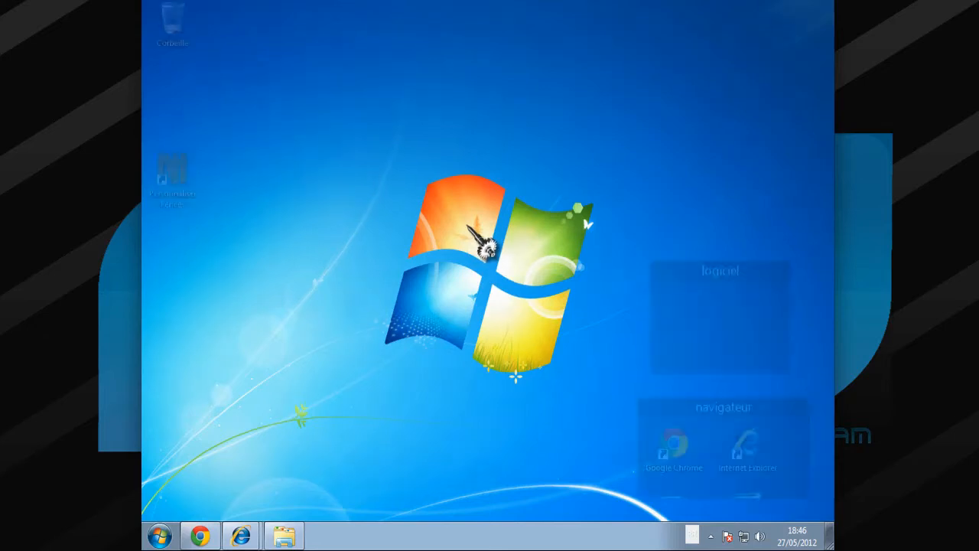
pyautogui.doubleClick(469, 227)
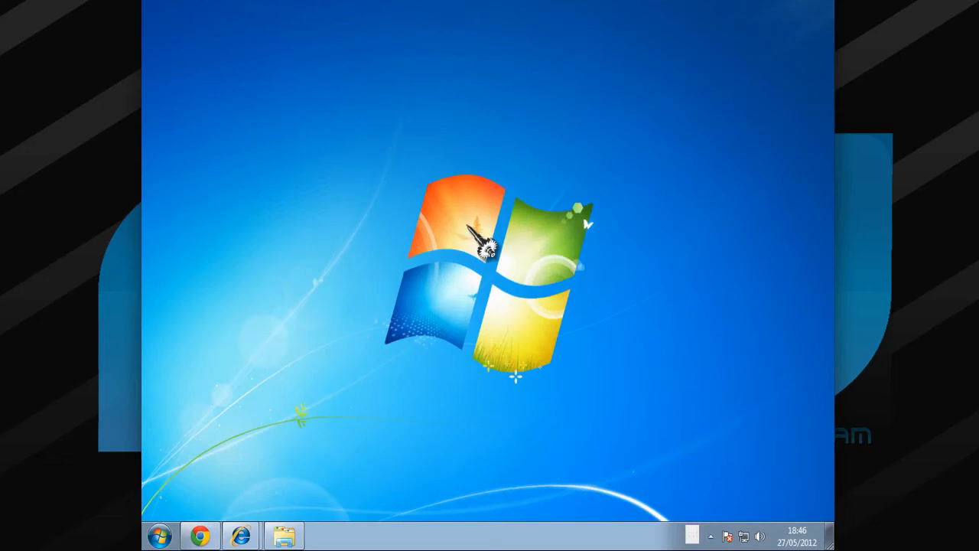
# Step: Hide the desktop contents with Masquer les icônes du Bureau and restore them with Afficher les icônes du Bureau
pyautogui.rightClick(468, 226)
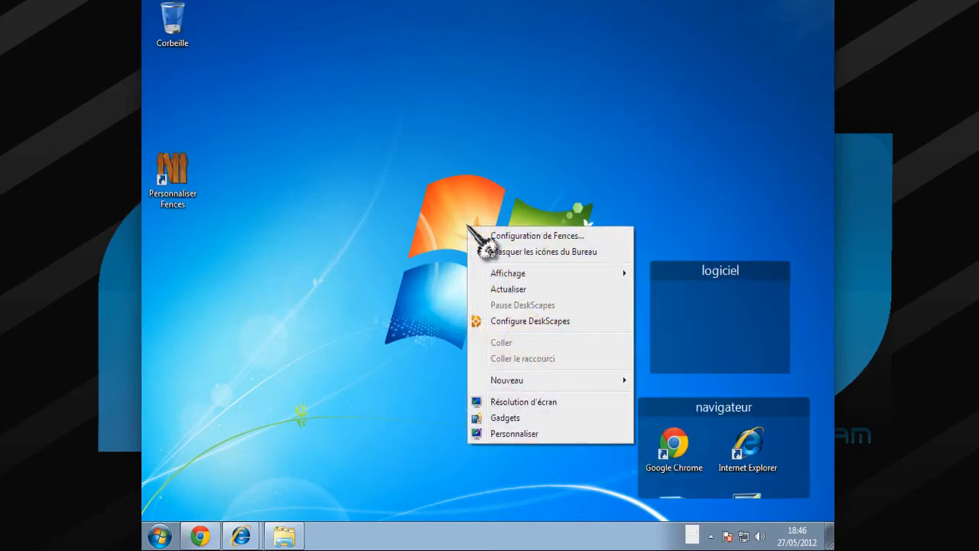
pyautogui.click(502, 254)
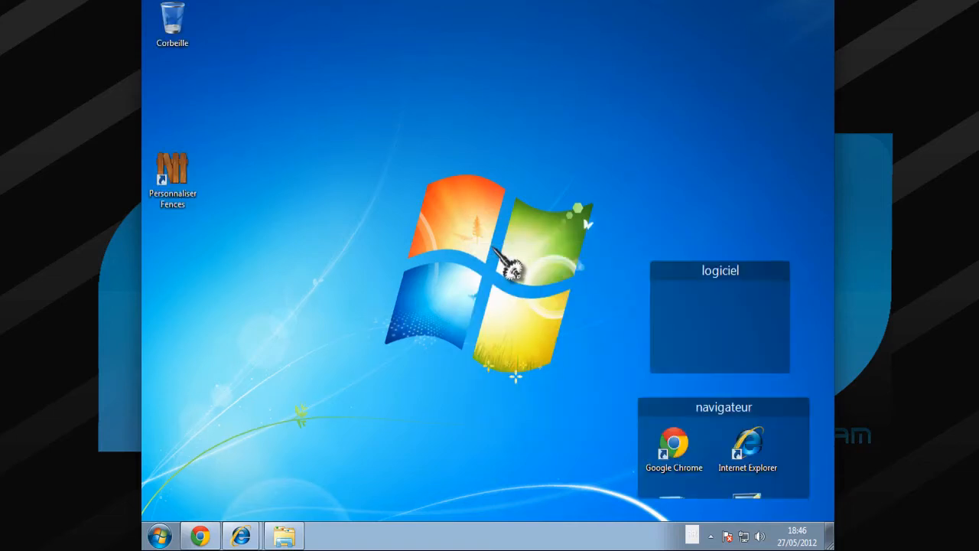
pyautogui.rightClick(494, 249)
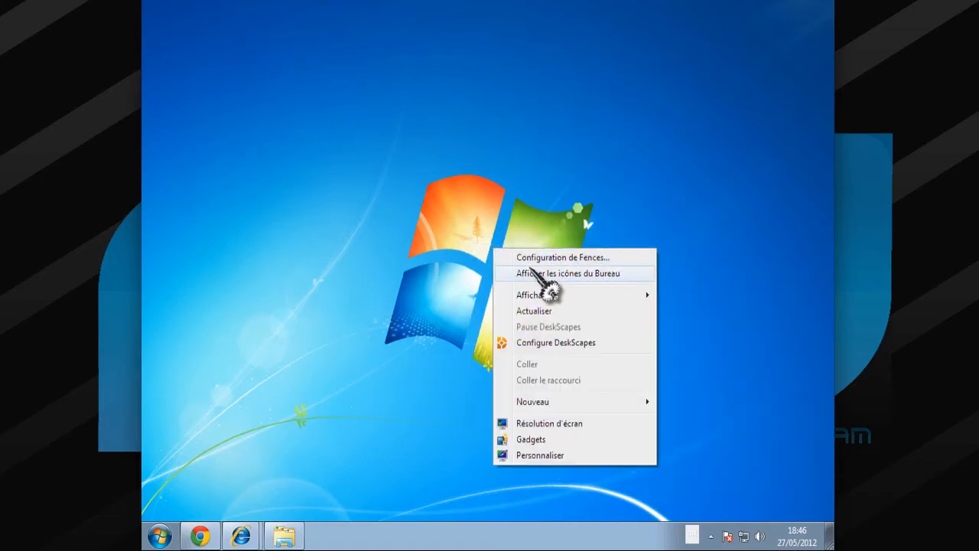
pyautogui.click(534, 273)
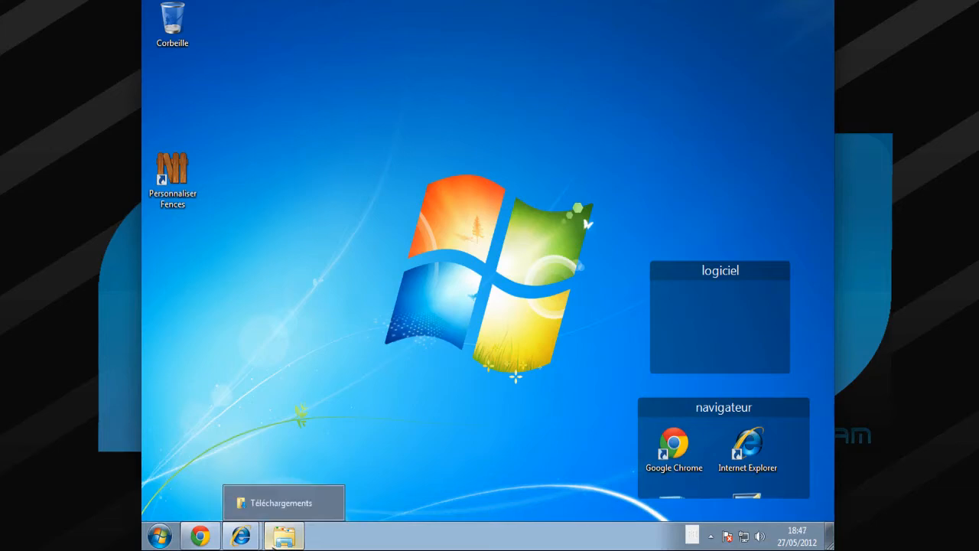
# Step: Launch the IconDeveloper_public installer from the Téléchargements folder and allow it to run
pyautogui.click(291, 541)
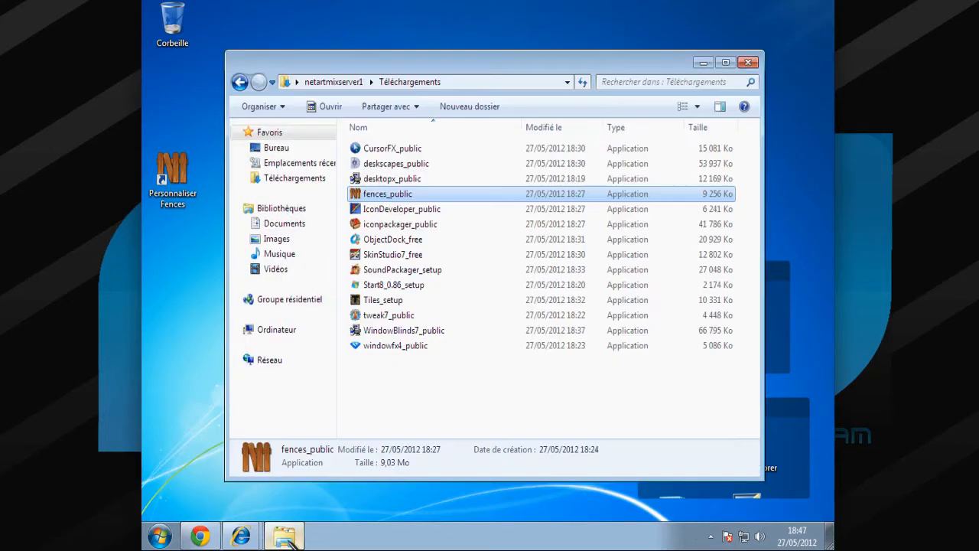
pyautogui.click(385, 211)
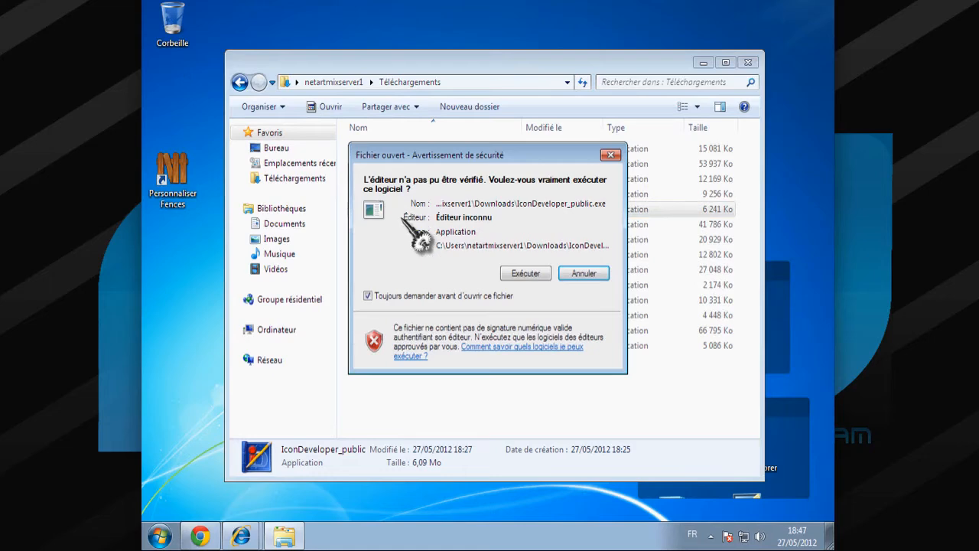
pyautogui.click(523, 274)
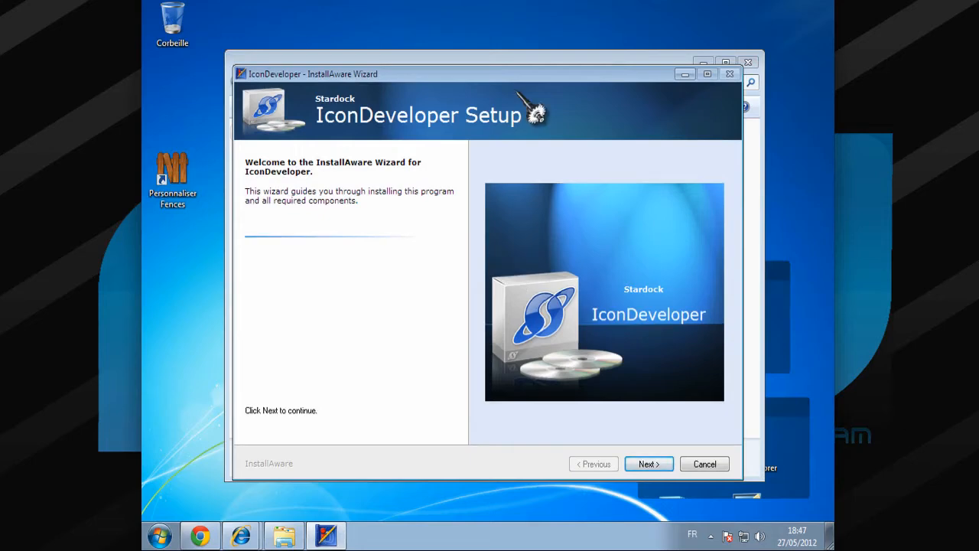
# Step: Install IconDeveloper with the license accepted, the default folder and Start Menu group for all users, and Run IconDeveloper enabled
pyautogui.click(653, 459)
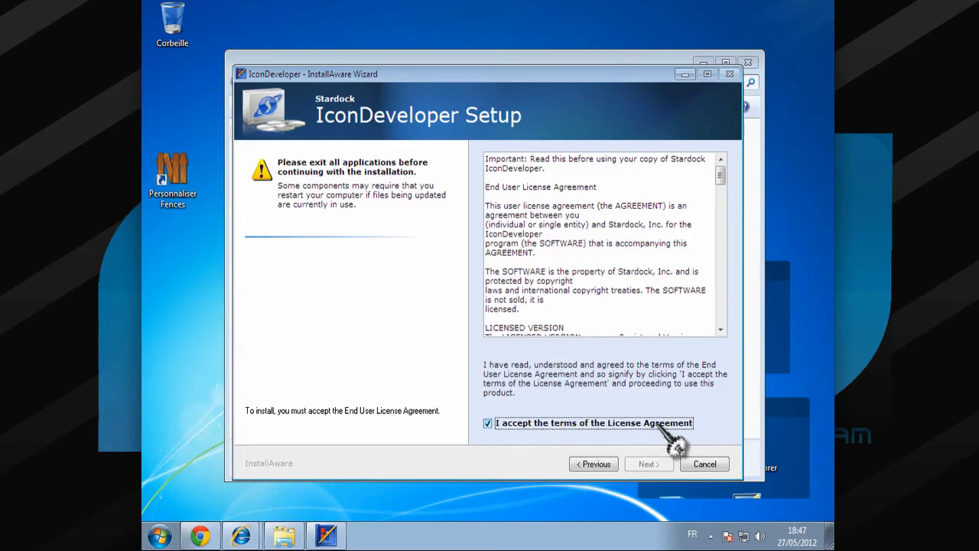
pyautogui.click(649, 463)
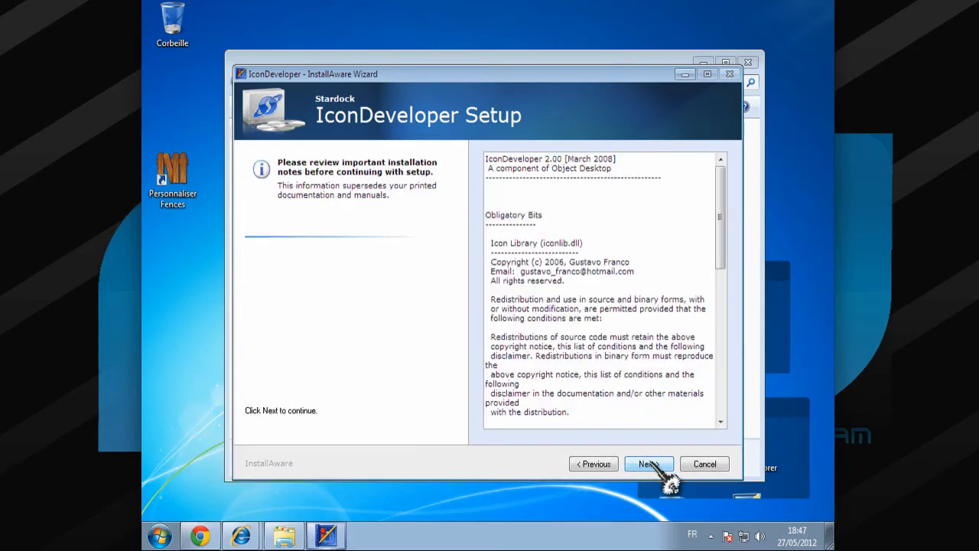
pyautogui.click(650, 463)
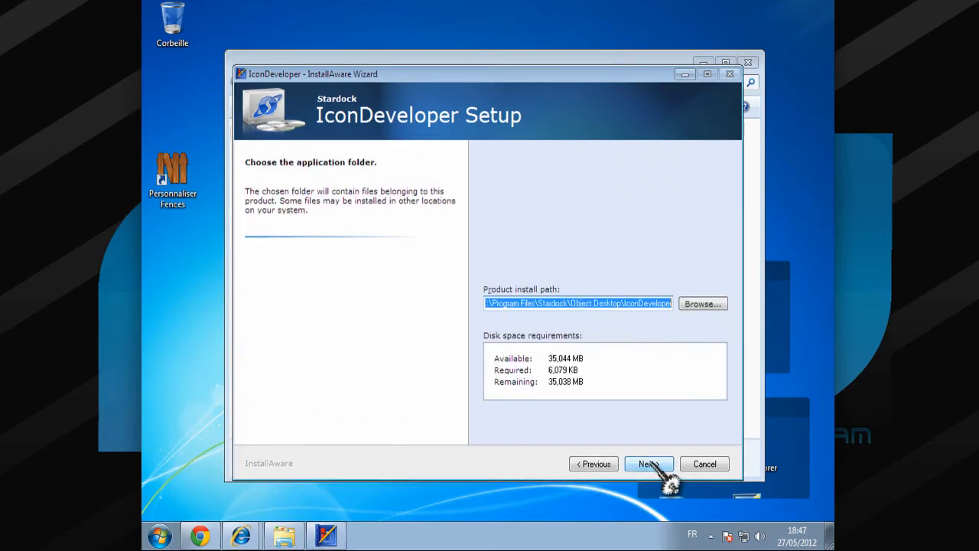
pyautogui.click(648, 464)
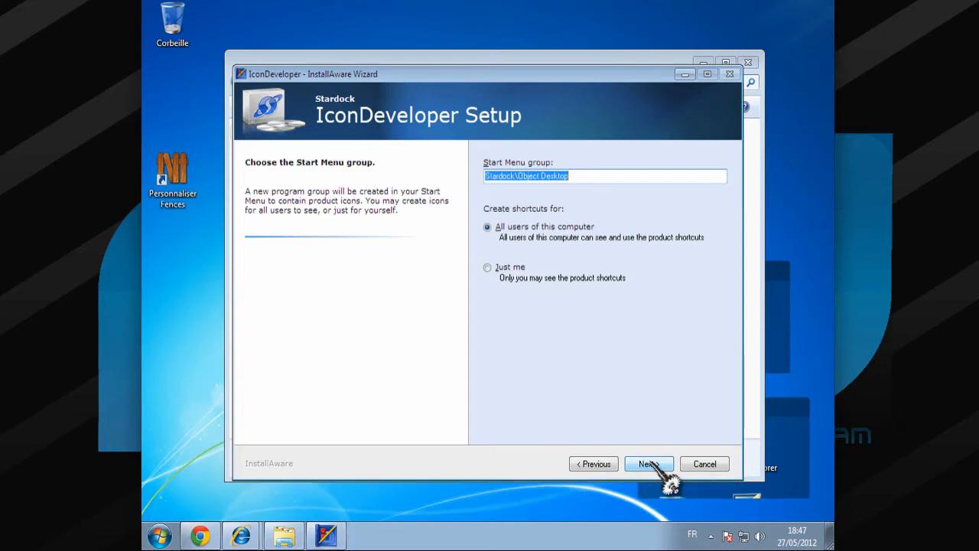
pyautogui.click(648, 464)
pyautogui.click(651, 463)
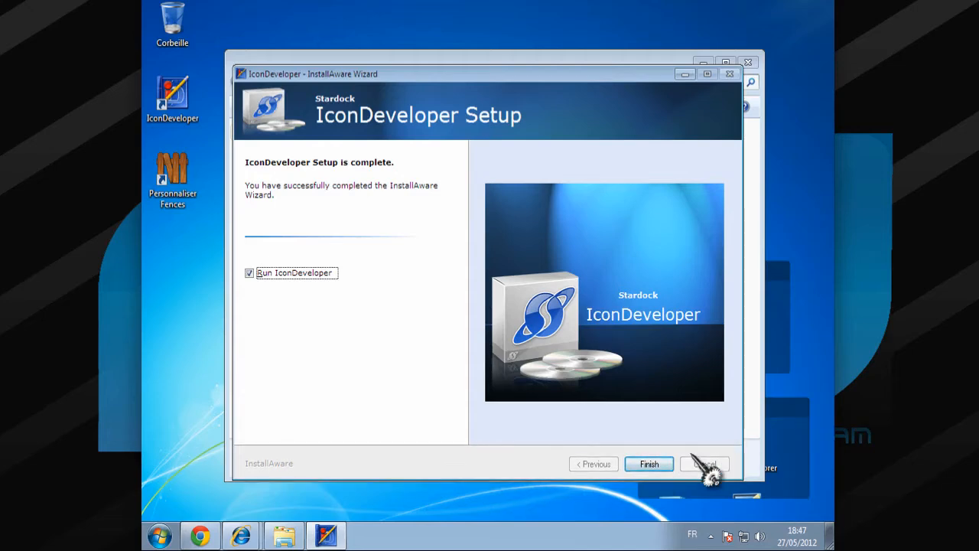
pyautogui.click(663, 463)
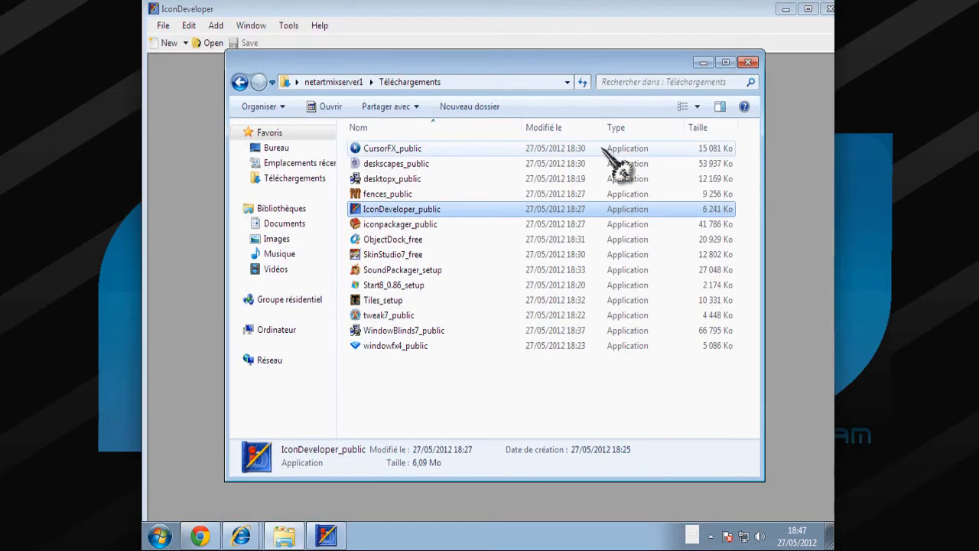
# Step: Dismiss the IconDeveloper trial notice and look into the Open Icon file browser without opening a file
pyautogui.click(703, 62)
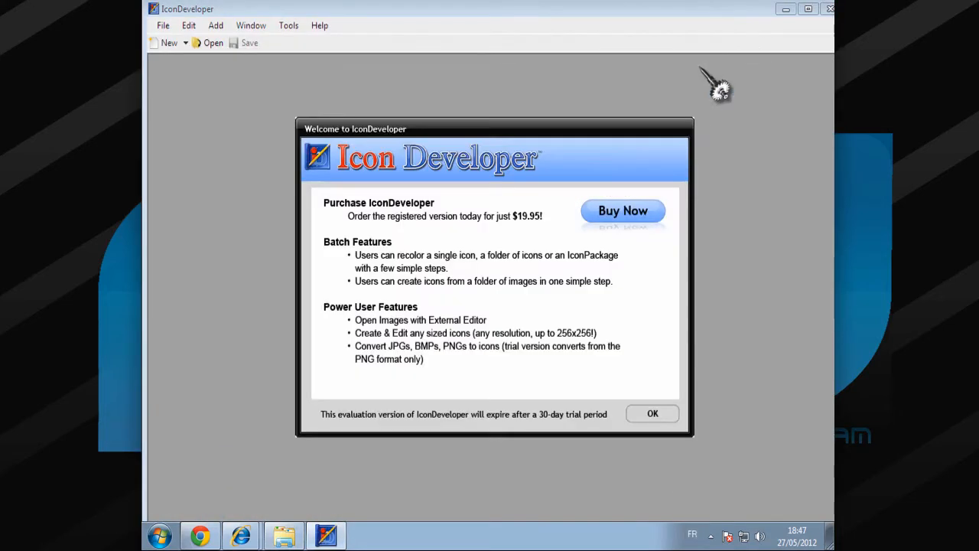
pyautogui.click(656, 413)
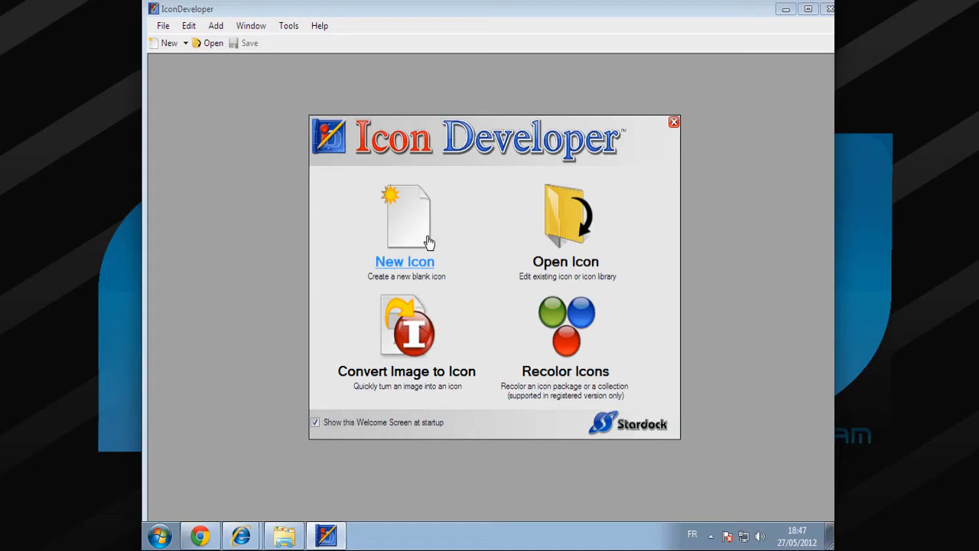
pyautogui.click(567, 228)
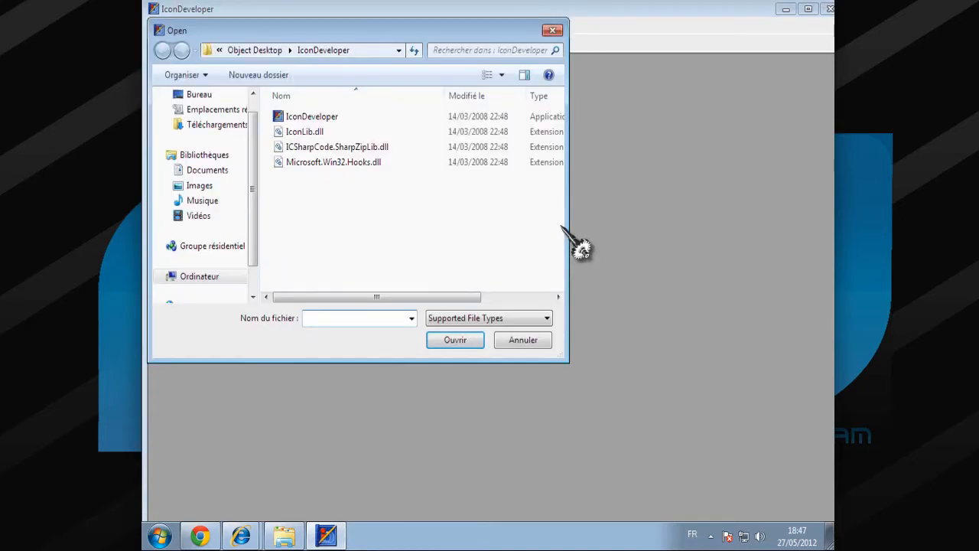
pyautogui.click(523, 342)
# Step: Create a new icon, browse Documents > Stardock > CursorFX > Sounds for a PNG source image, and cancel the image selection
pyautogui.click(161, 28)
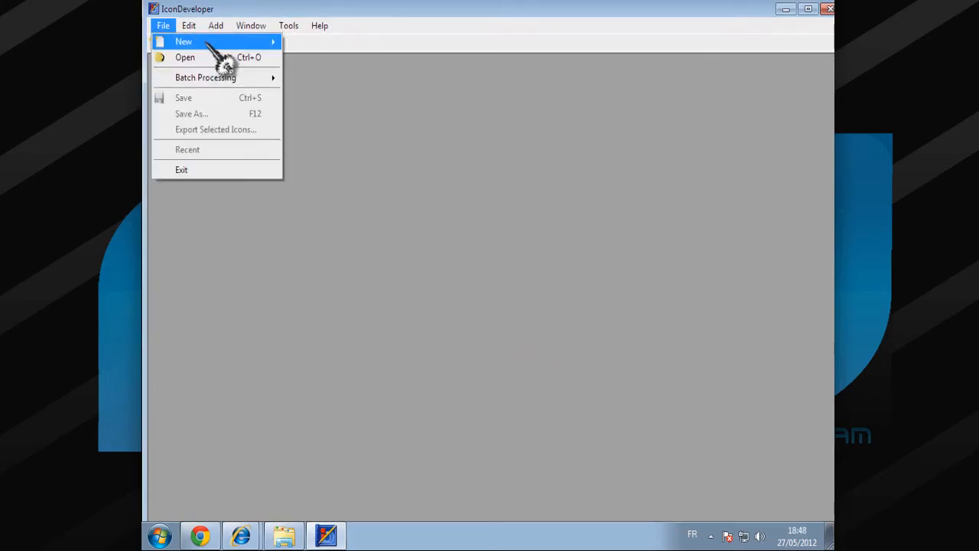
pyautogui.moveTo(227, 42)
pyautogui.click(381, 42)
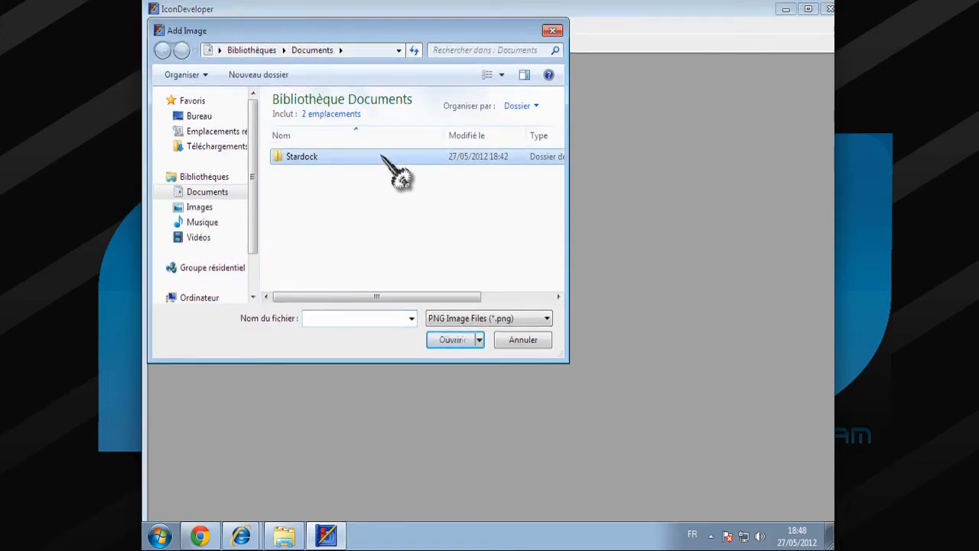
pyautogui.doubleClick(382, 156)
pyautogui.doubleClick(383, 157)
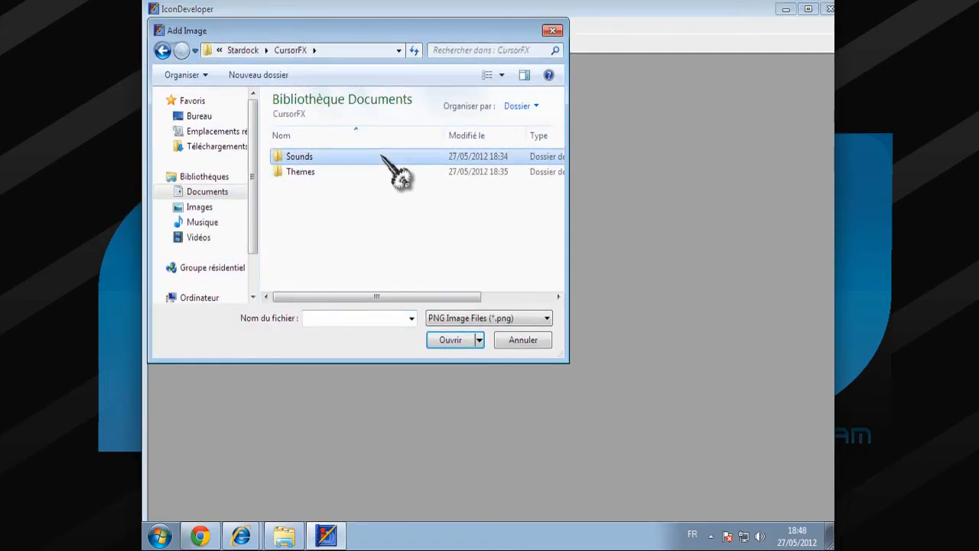
pyautogui.doubleClick(383, 159)
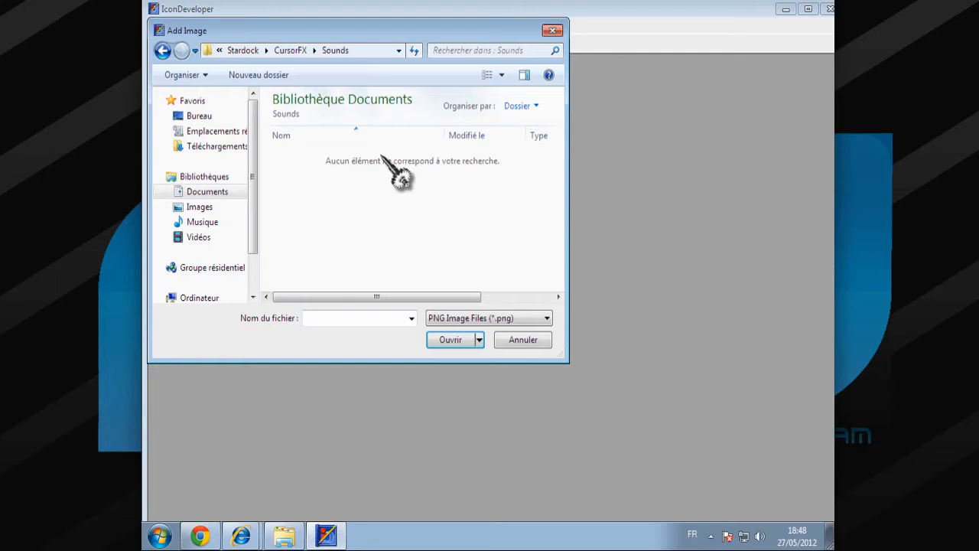
pyautogui.click(519, 342)
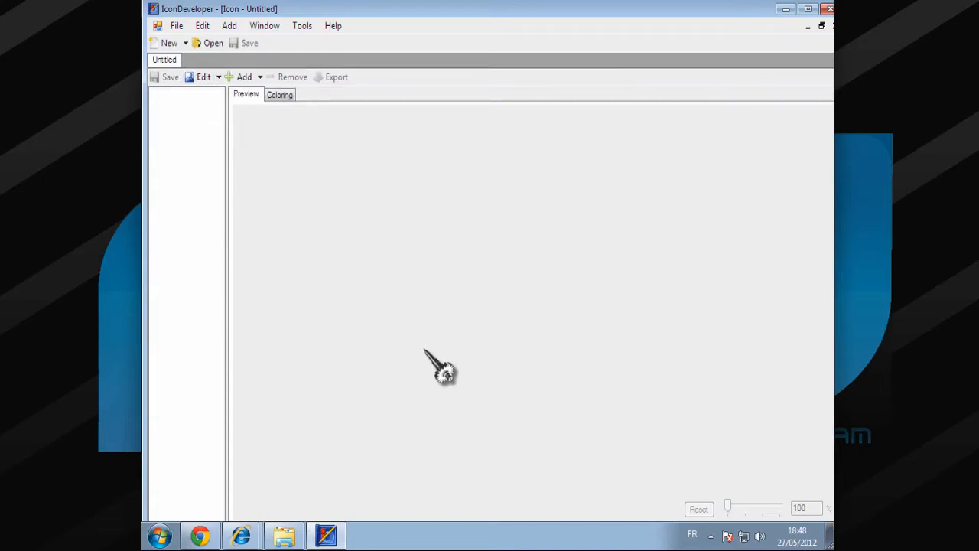
# Step: Try to add a PNG image from the Échantillons d'images folder to the untitled icon
pyautogui.click(239, 76)
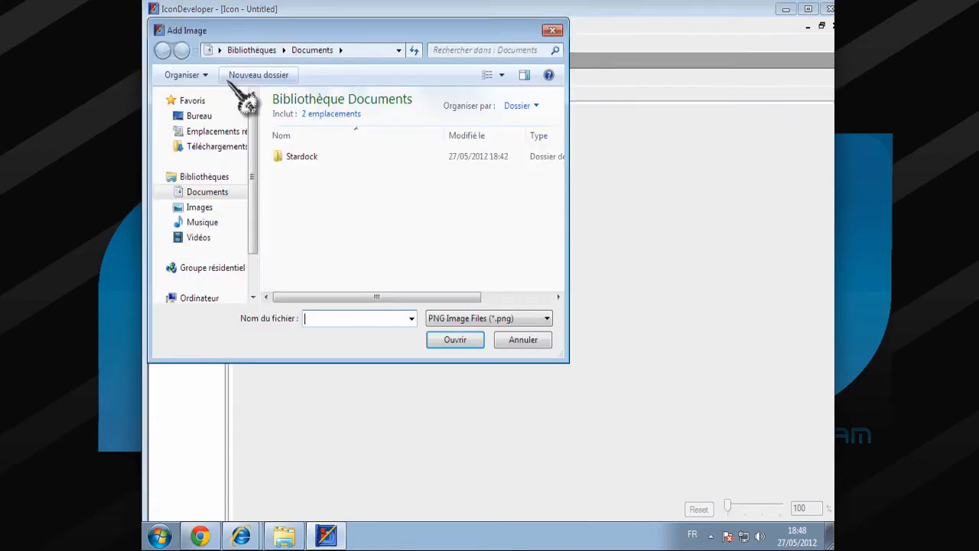
pyautogui.click(199, 206)
pyautogui.doubleClick(306, 191)
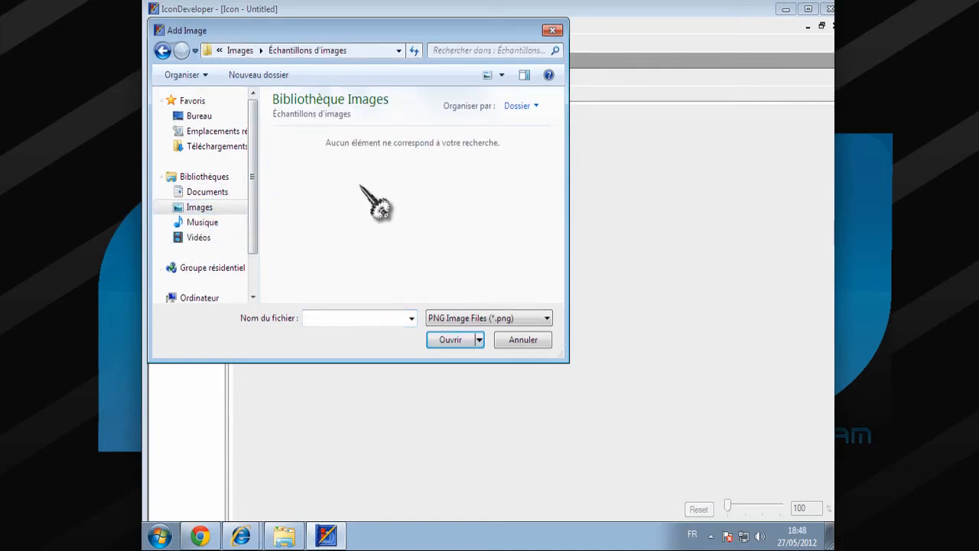
pyautogui.click(455, 318)
pyautogui.click(459, 332)
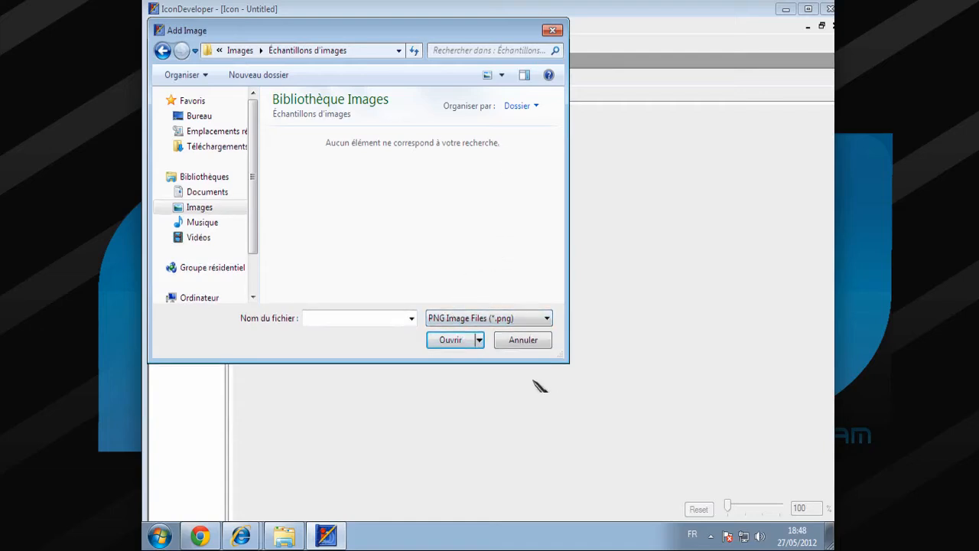
pyautogui.click(537, 344)
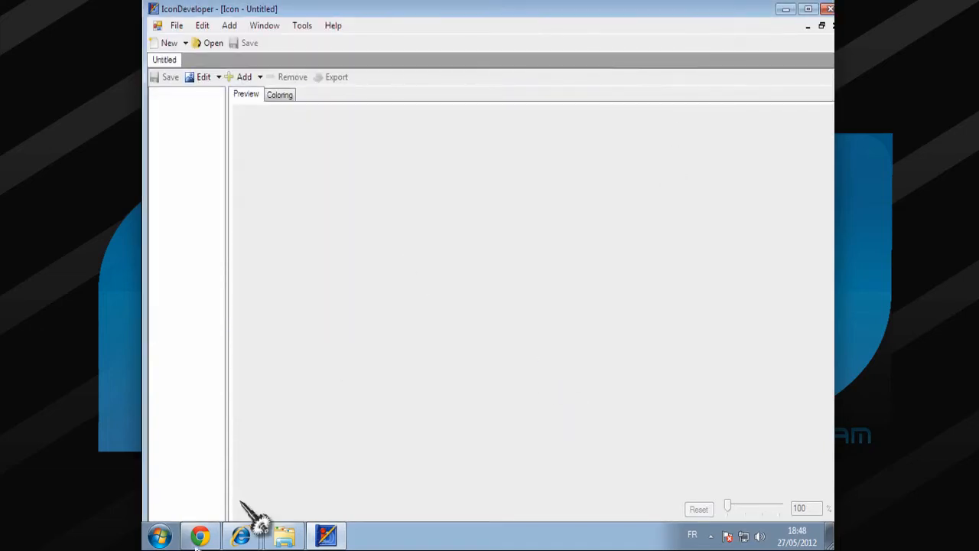
# Step: Rename the Phare picture in the Images library's Échantillons d'images folder as Phare.png through its properties
pyautogui.click(180, 540)
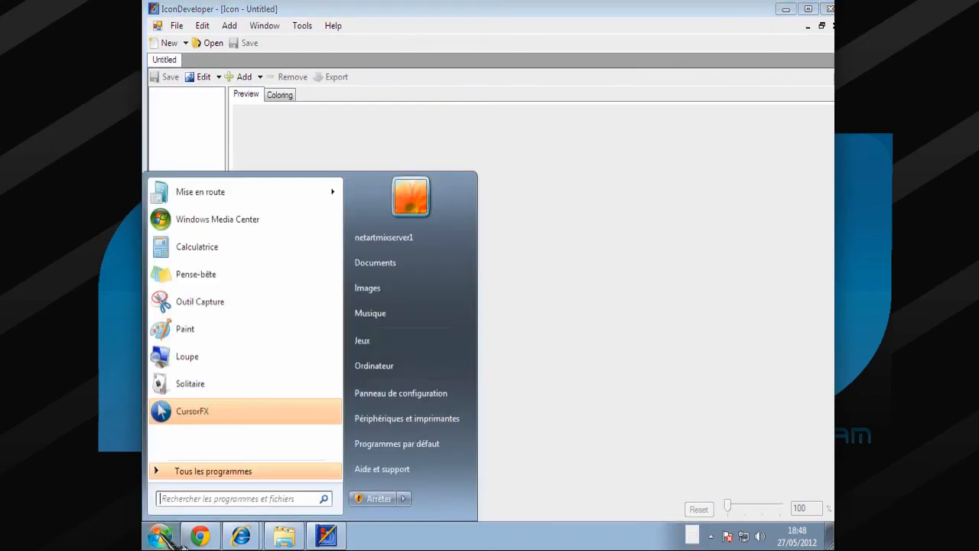
pyautogui.click(383, 294)
pyautogui.doubleClick(431, 371)
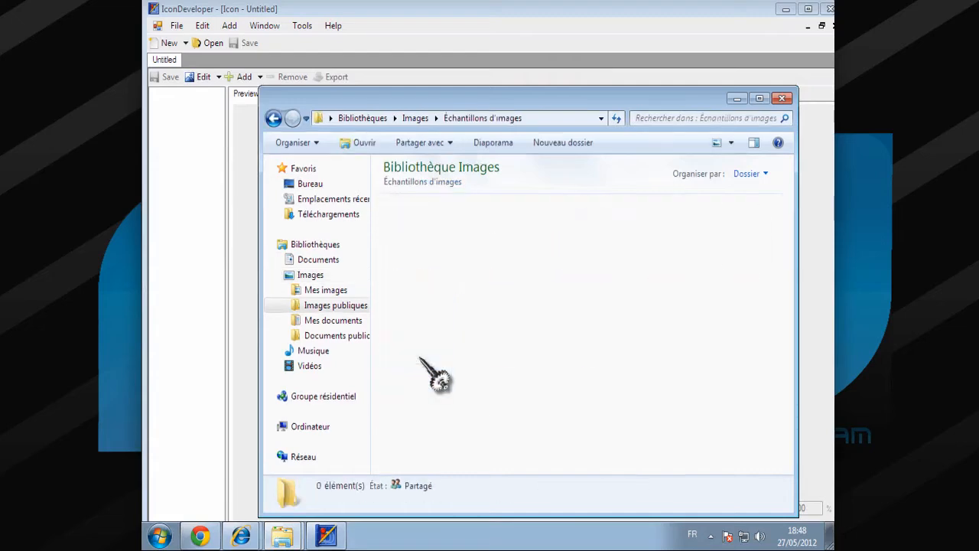
pyautogui.rightClick(430, 356)
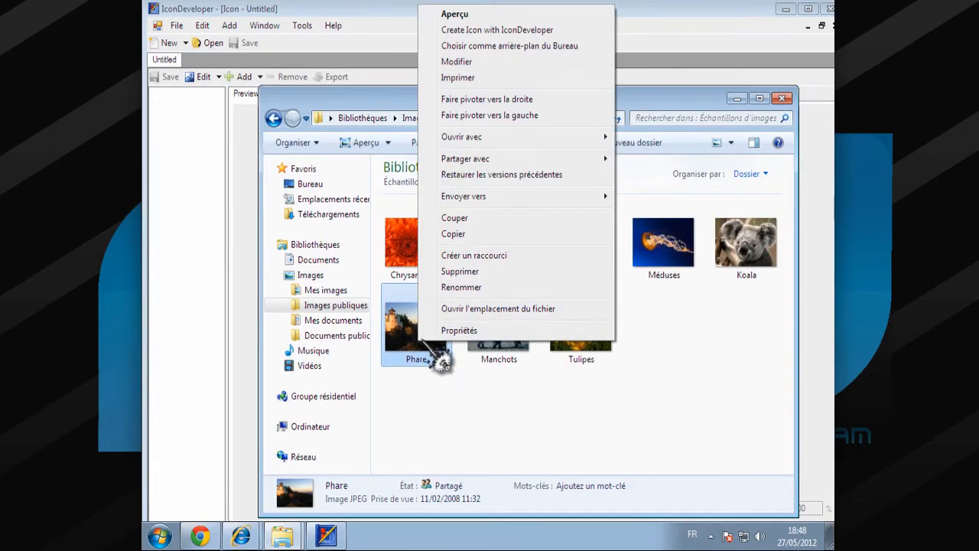
pyautogui.click(458, 331)
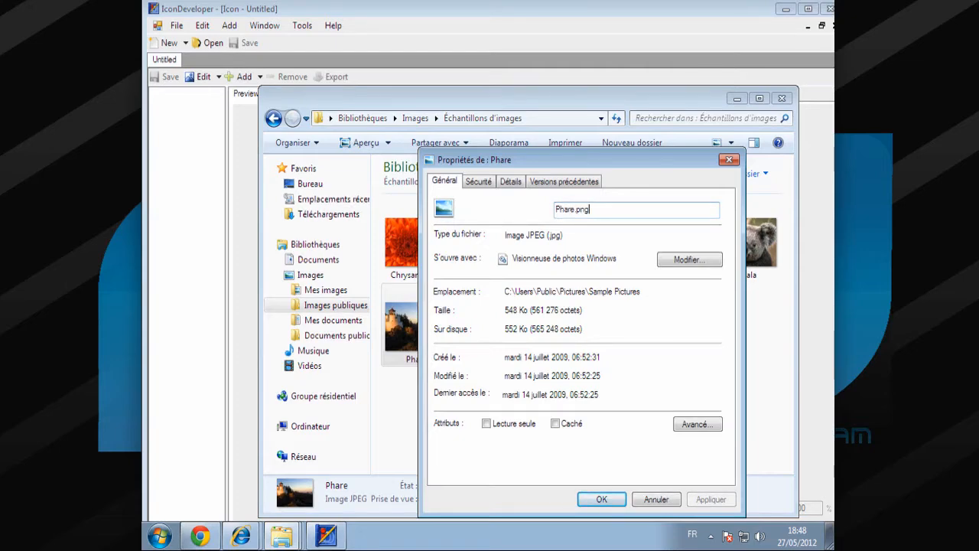
pyautogui.press('Return')
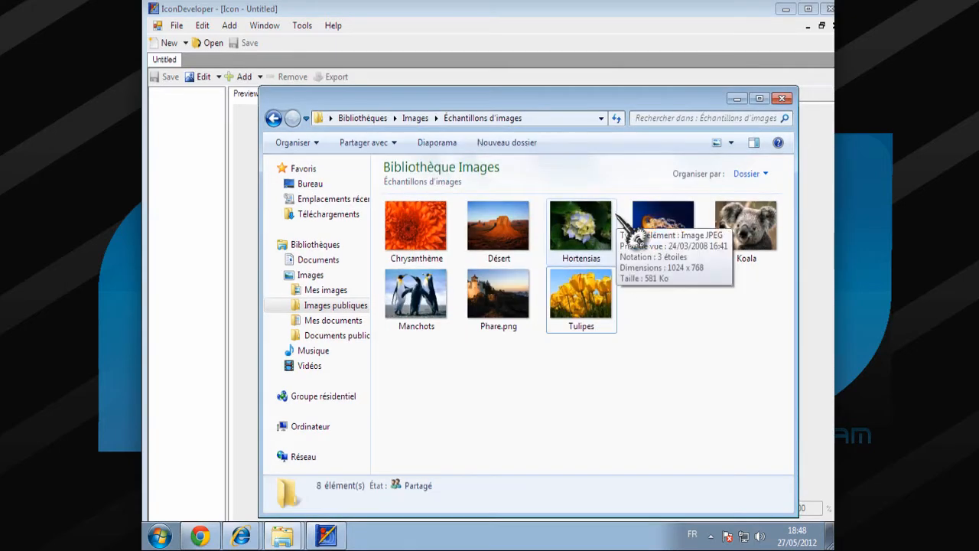
# Step: Check the file type of Phare.png in its properties and close them
pyautogui.rightClick(520, 310)
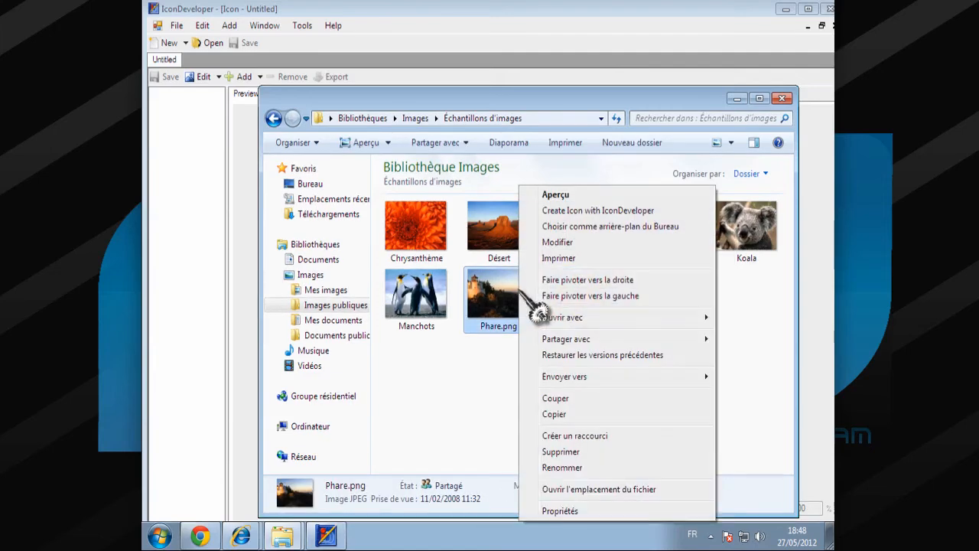
pyautogui.click(560, 511)
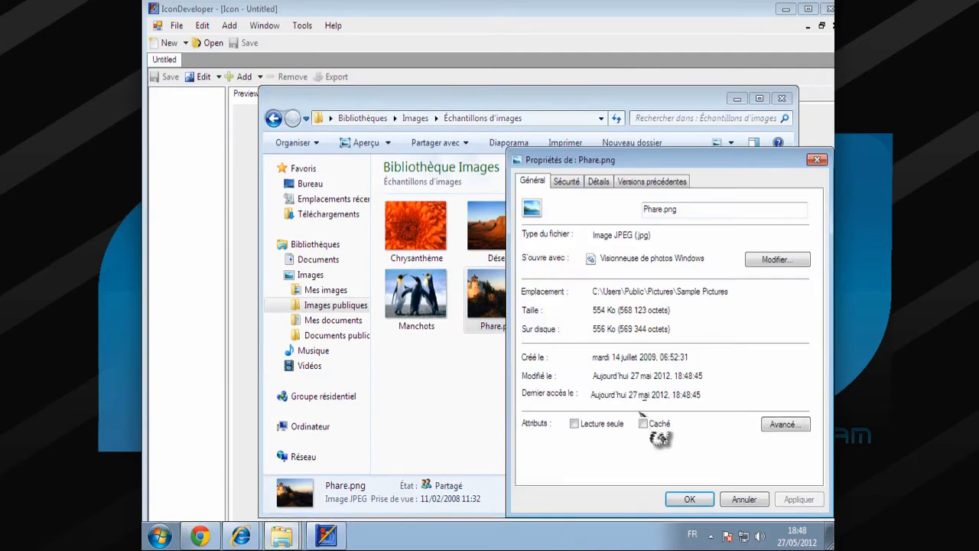
pyautogui.click(817, 161)
# Step: Close the sample pictures folder and exit IconDeveloper without saving the untitled icon
pyautogui.click(782, 98)
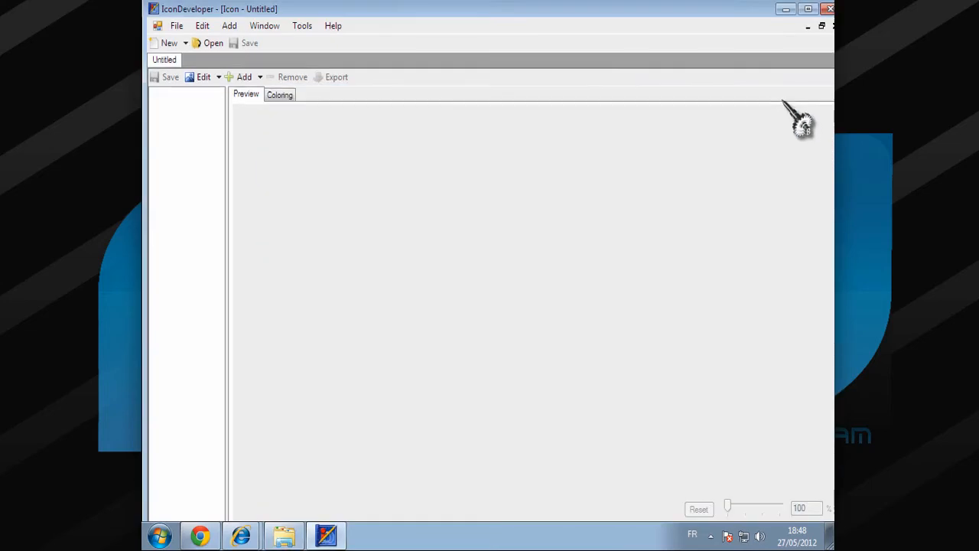
pyautogui.click(829, 9)
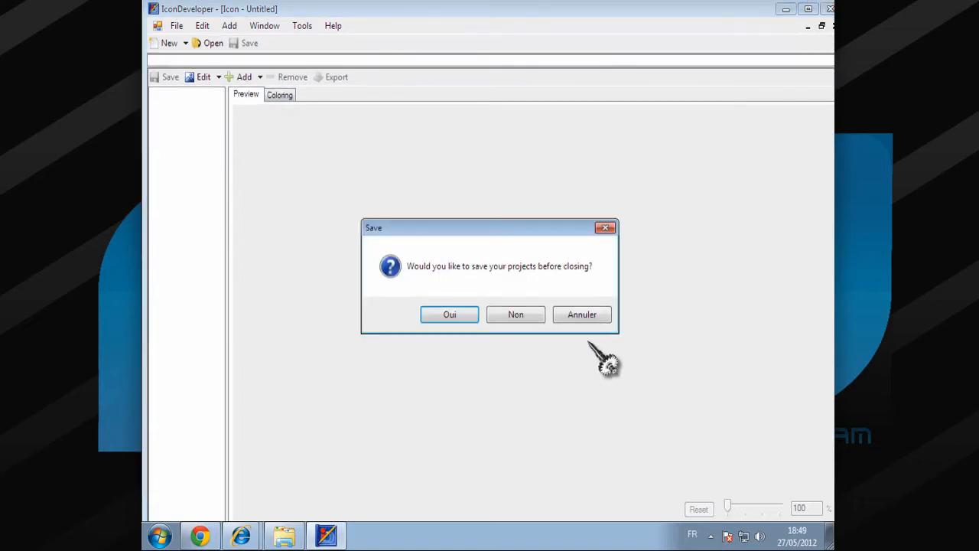
pyautogui.click(513, 314)
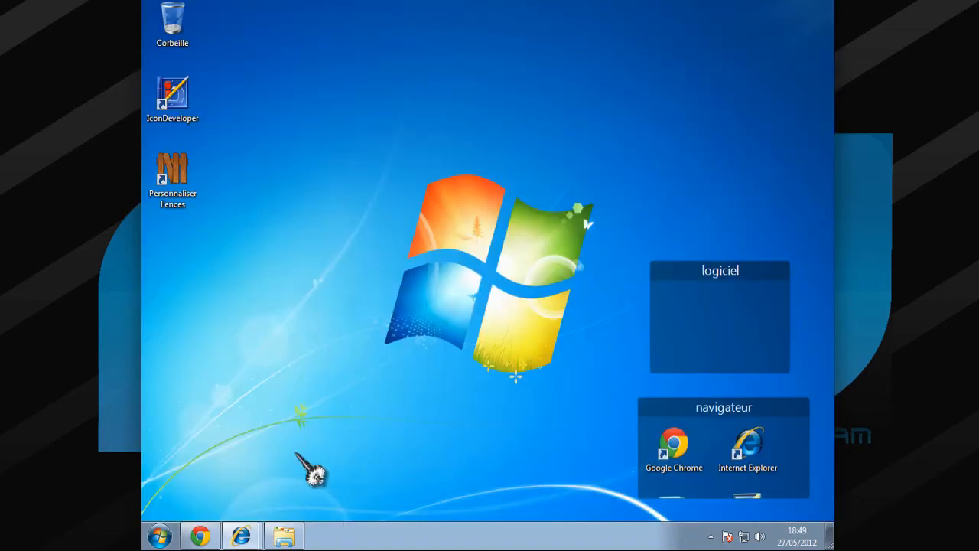
# Step: Install IconPackager from iconpackager_public in the Téléchargements folder, accepting the license and default destination, and run it on finishing
pyautogui.click(284, 536)
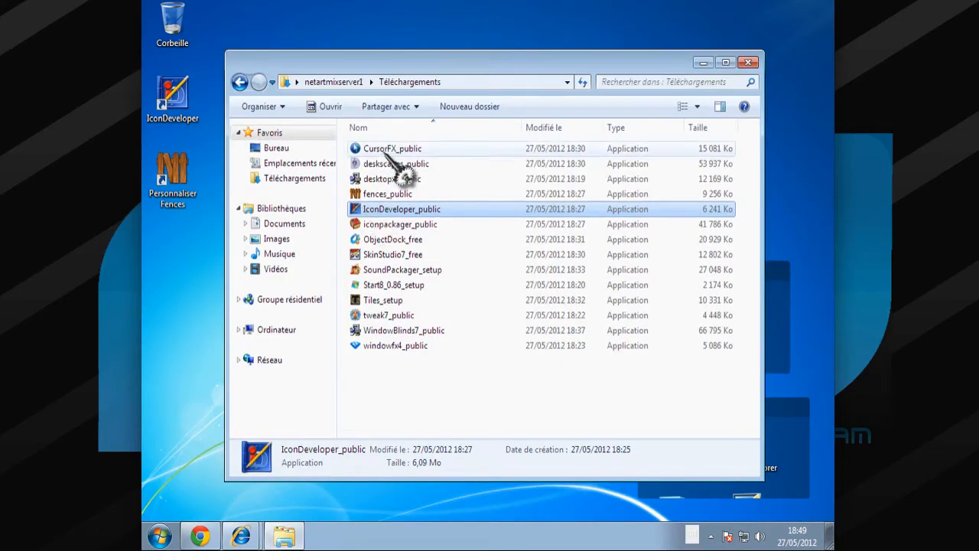
pyautogui.click(414, 225)
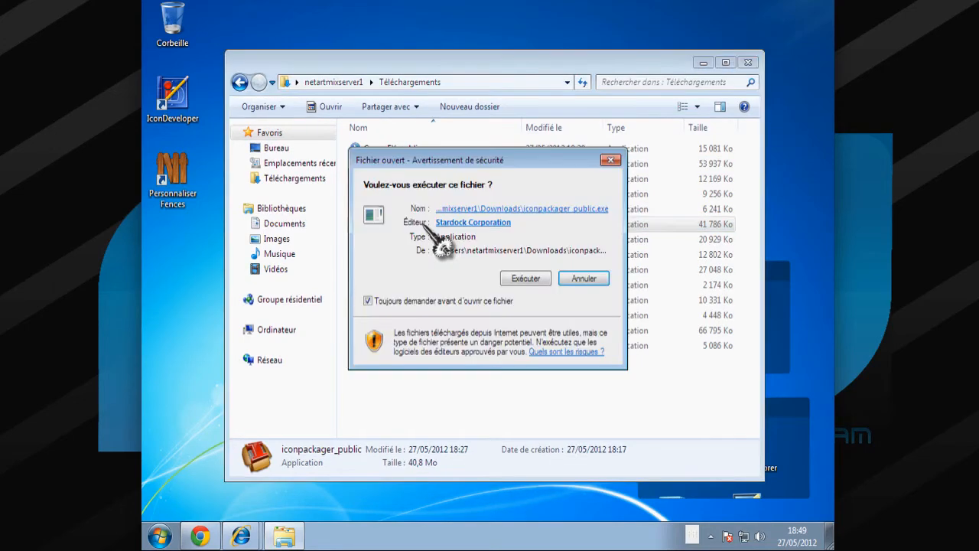
pyautogui.click(525, 279)
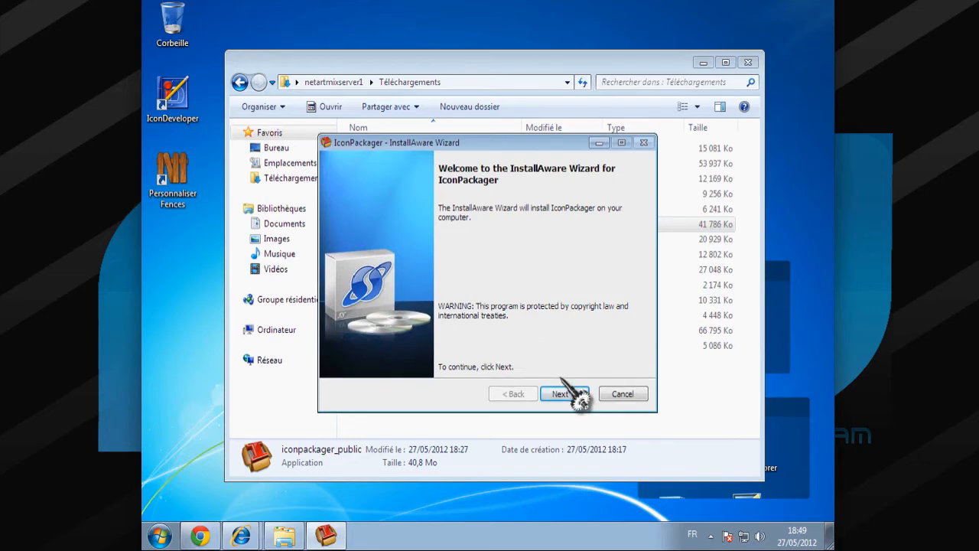
pyautogui.click(564, 393)
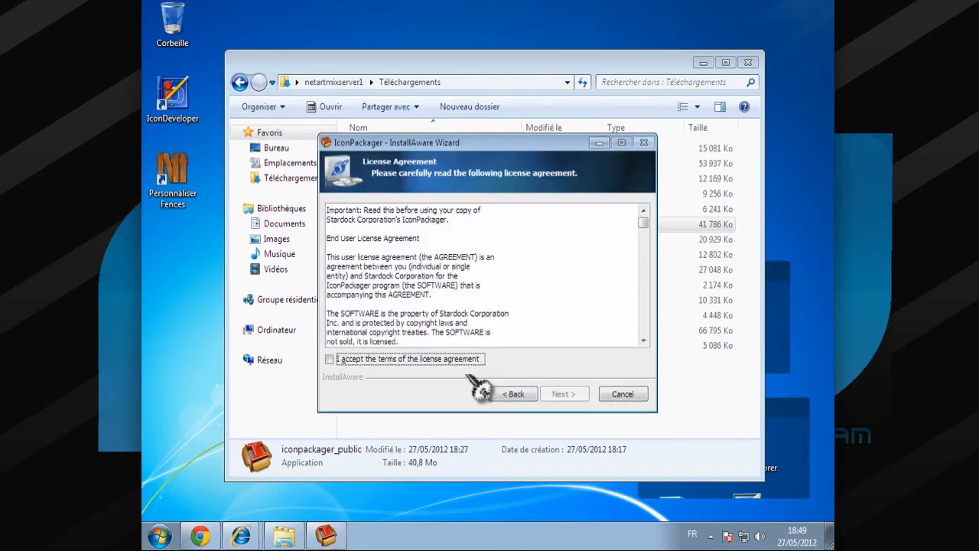
pyautogui.click(448, 358)
pyautogui.click(570, 392)
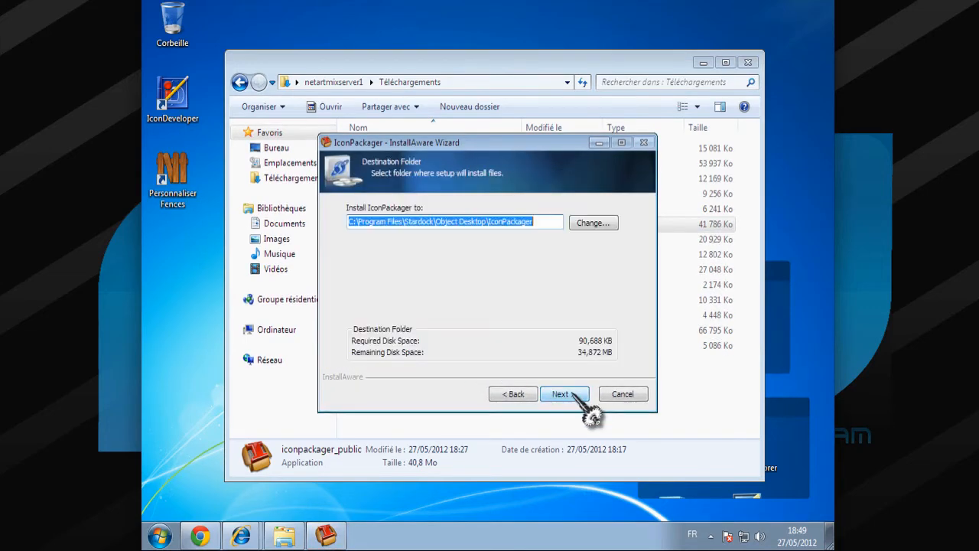
pyautogui.click(572, 393)
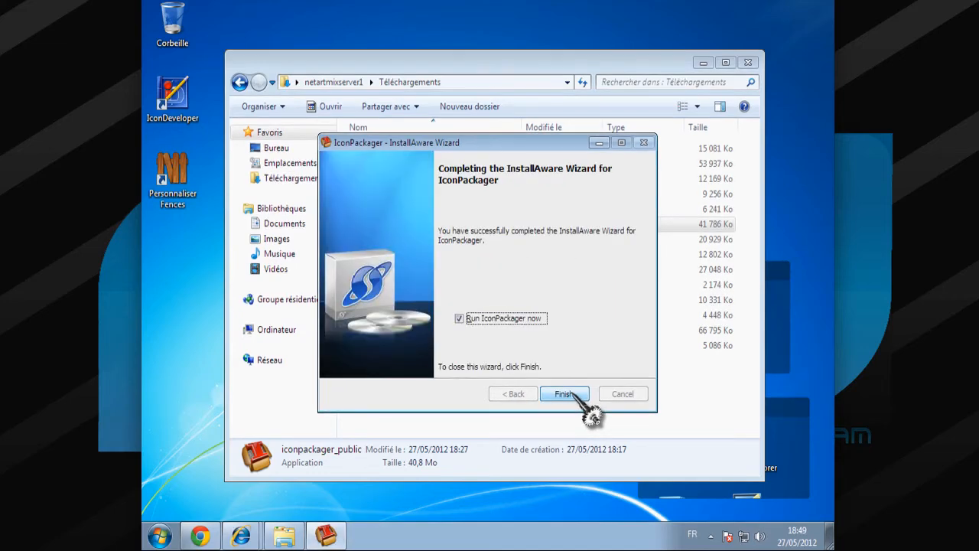
pyautogui.click(564, 394)
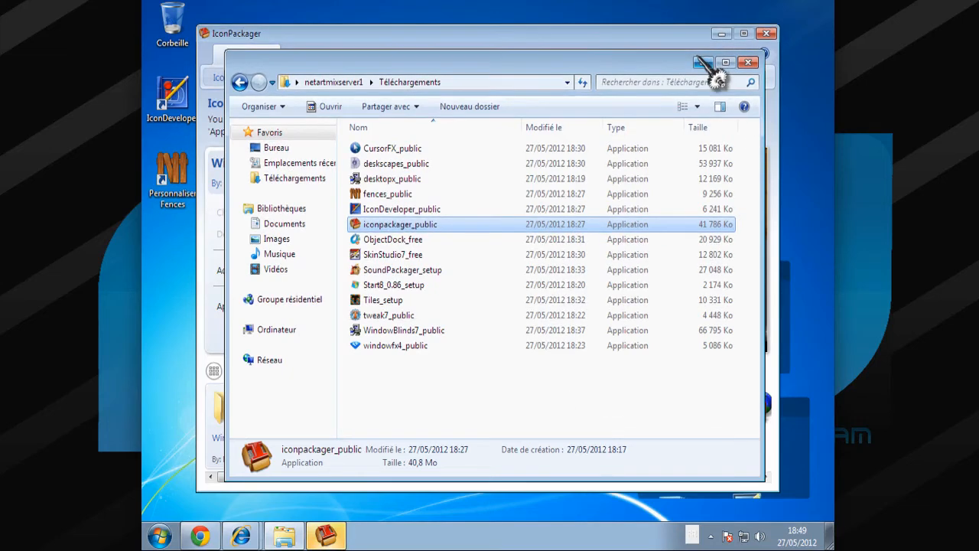
# Step: Minimize the Téléchargements window and apply the Flash Live icon package in IconPackager, allowing the desktop and taskbar to restart
pyautogui.click(701, 62)
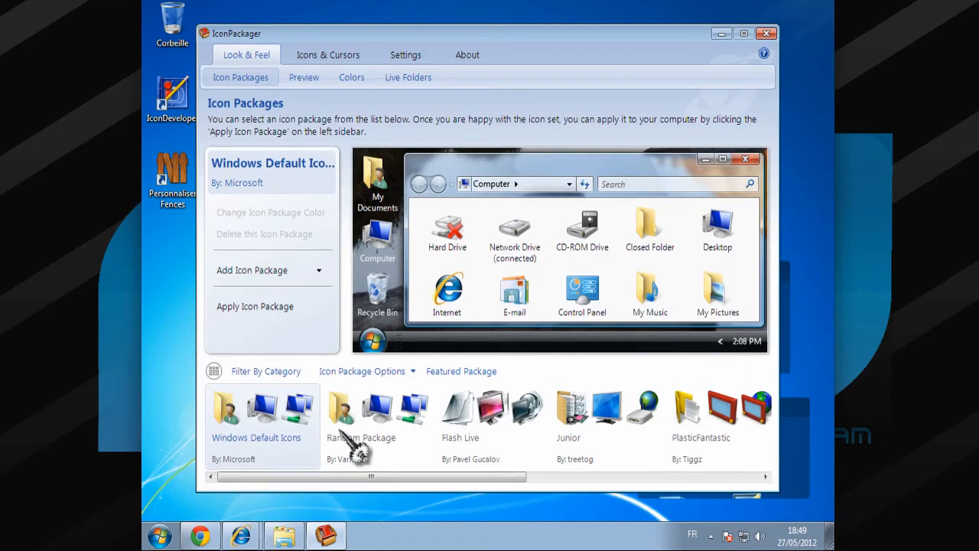
pyautogui.moveTo(498, 472); pyautogui.dragTo(605, 478)
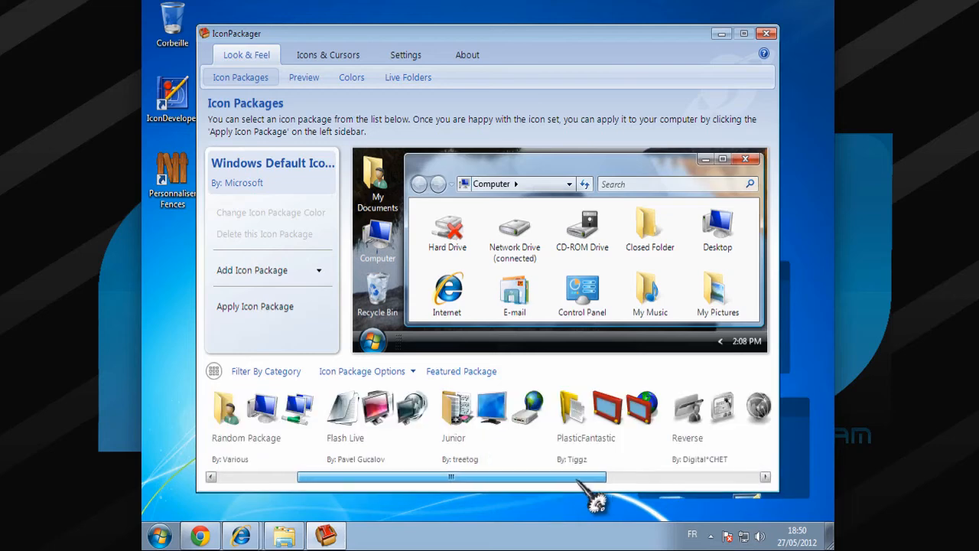
pyautogui.click(403, 430)
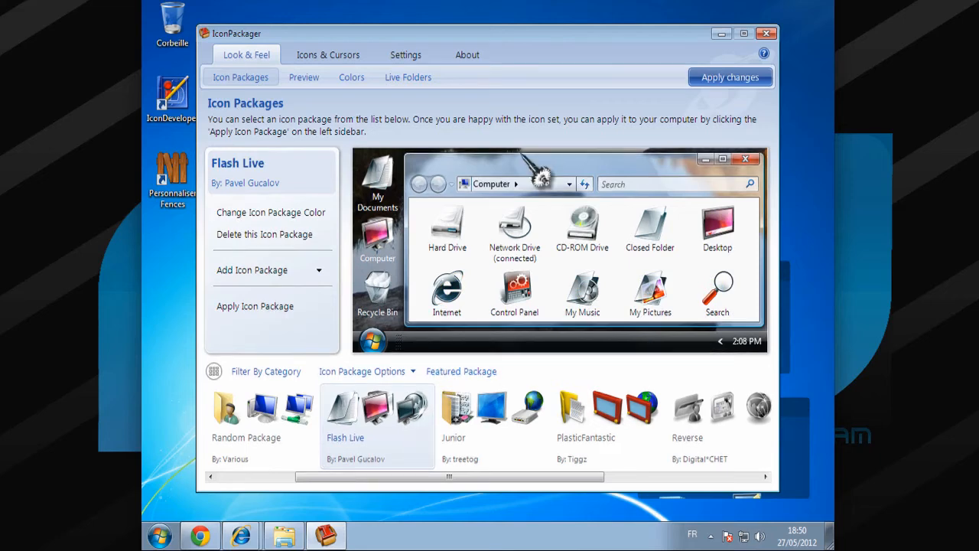
pyautogui.click(719, 83)
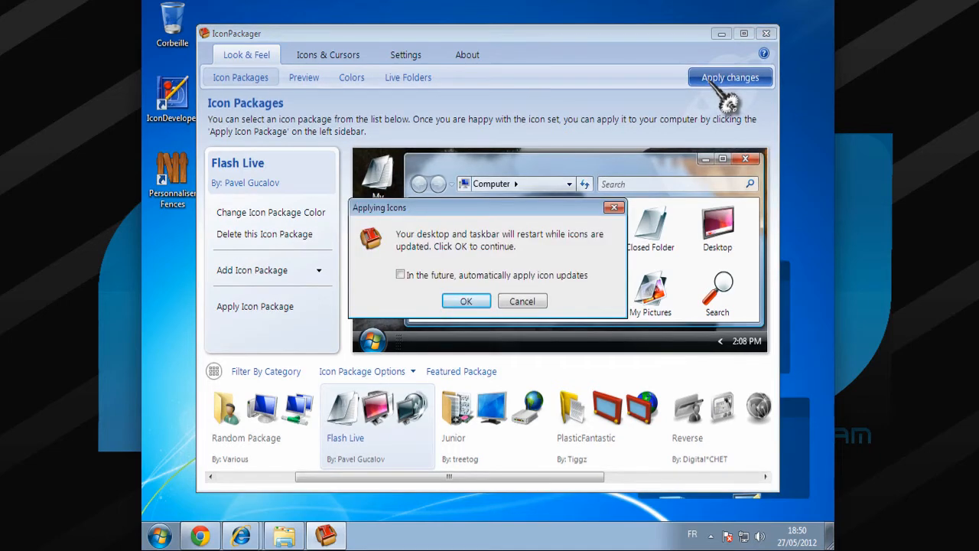
pyautogui.click(466, 301)
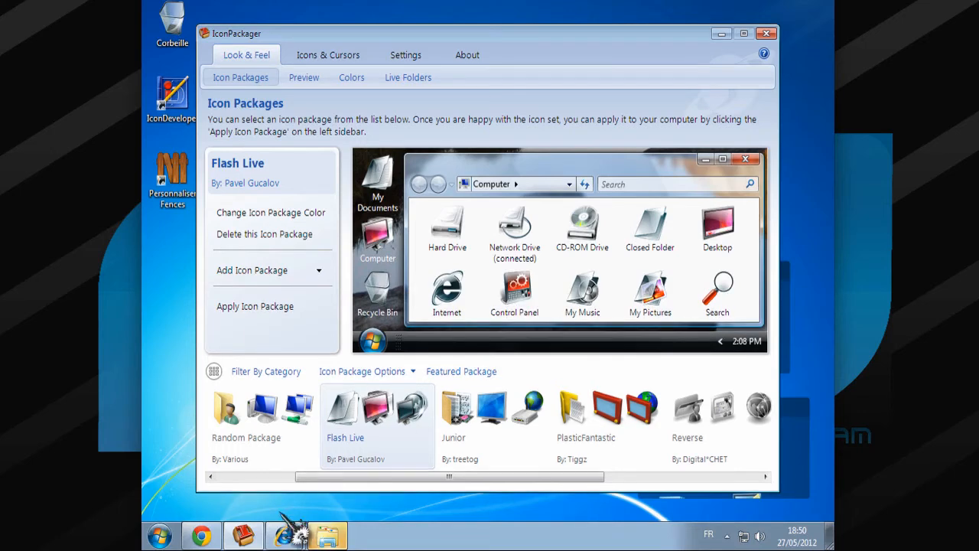
# Step: Inspect the icons in the Windows Start menu and Control Panel with the Flash Live package applied
pyautogui.moveTo(234, 542)
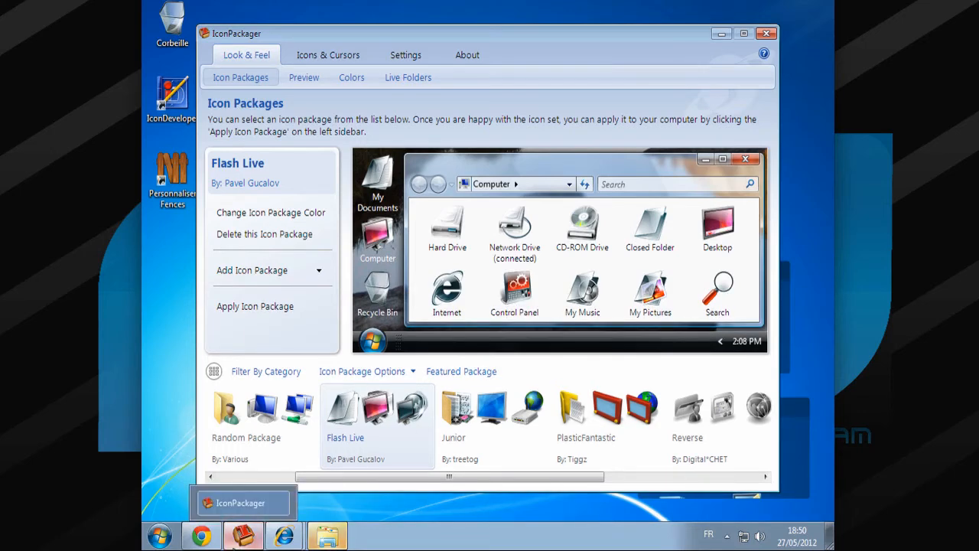
pyautogui.click(159, 536)
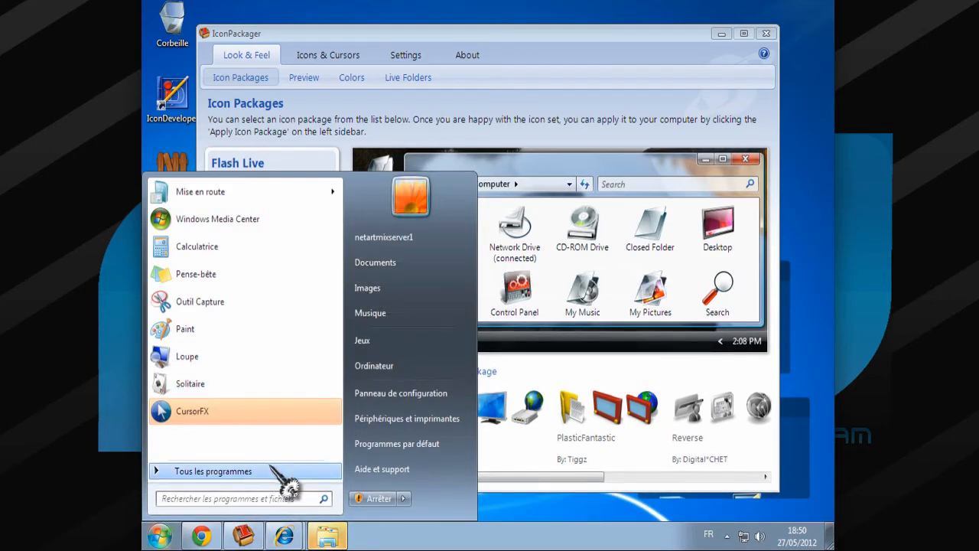
pyautogui.click(410, 398)
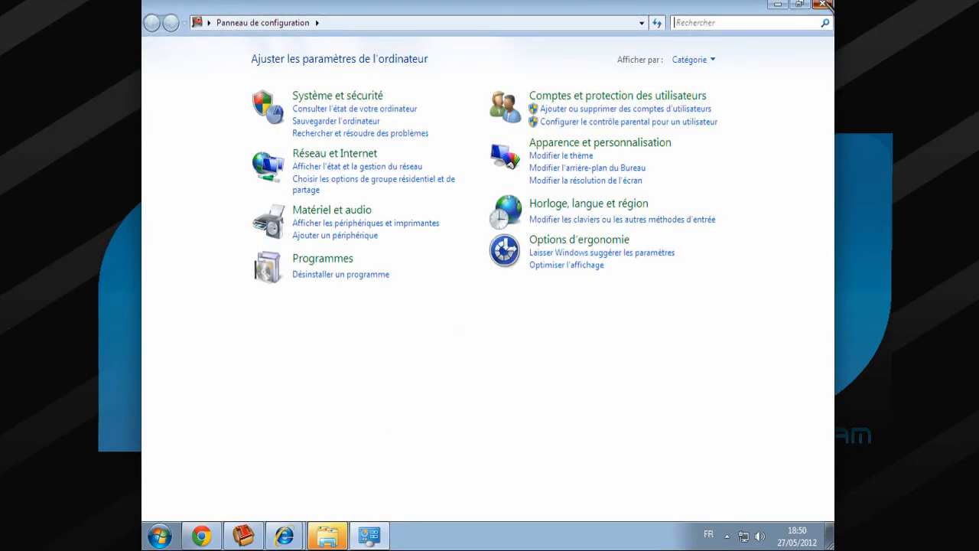
pyautogui.click(823, 4)
pyautogui.moveTo(201, 535)
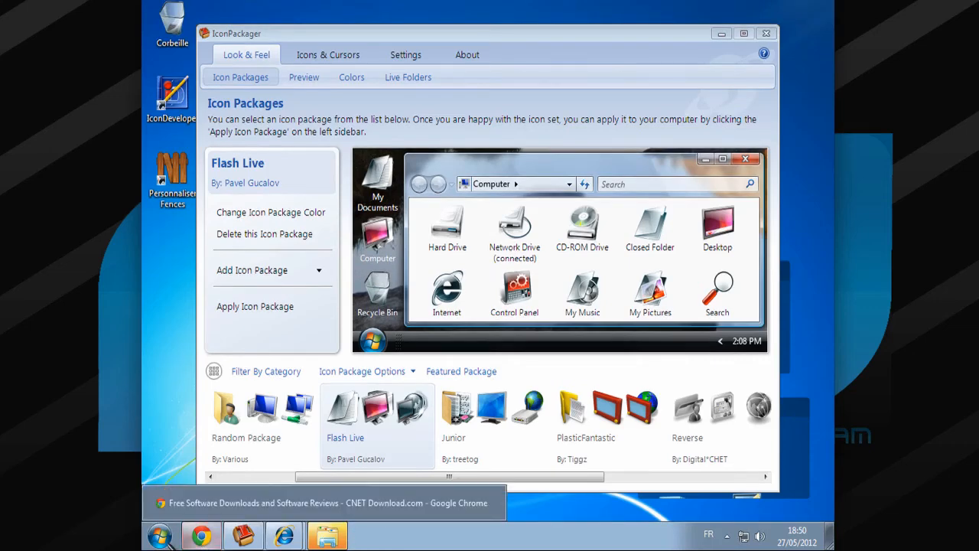
pyautogui.click(165, 538)
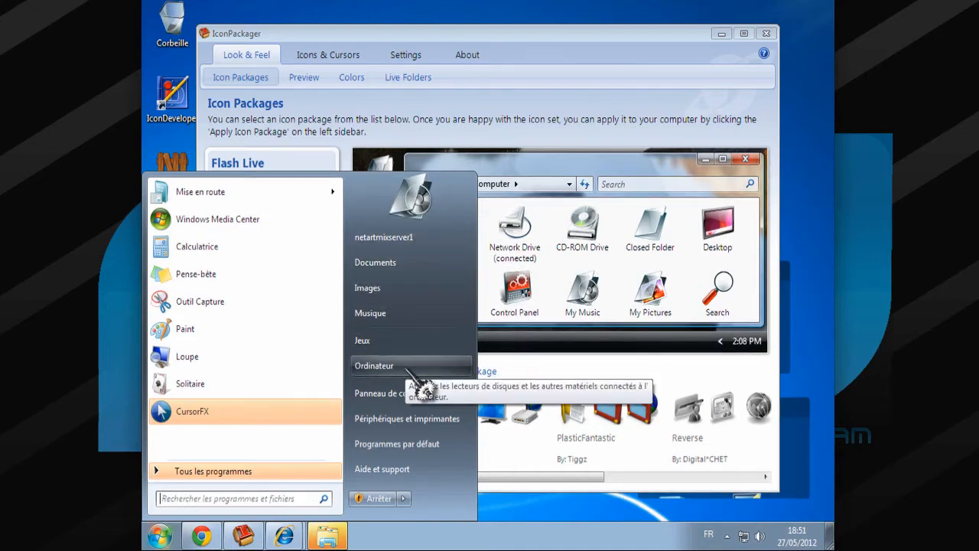
pyautogui.click(741, 157)
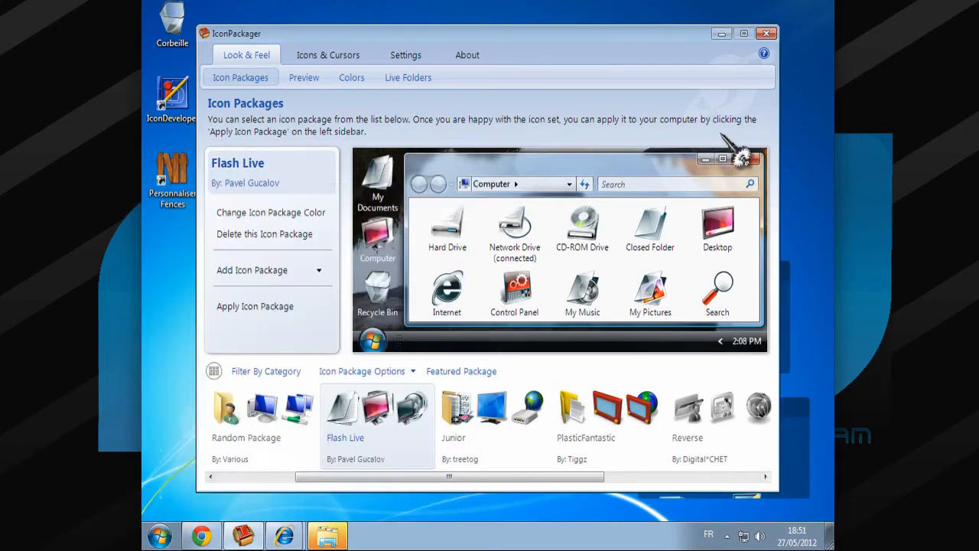
# Step: Look at the color settings for the Flash Live package, dismissing the registration offer, and at the options for adding icon packages
pyautogui.click(296, 218)
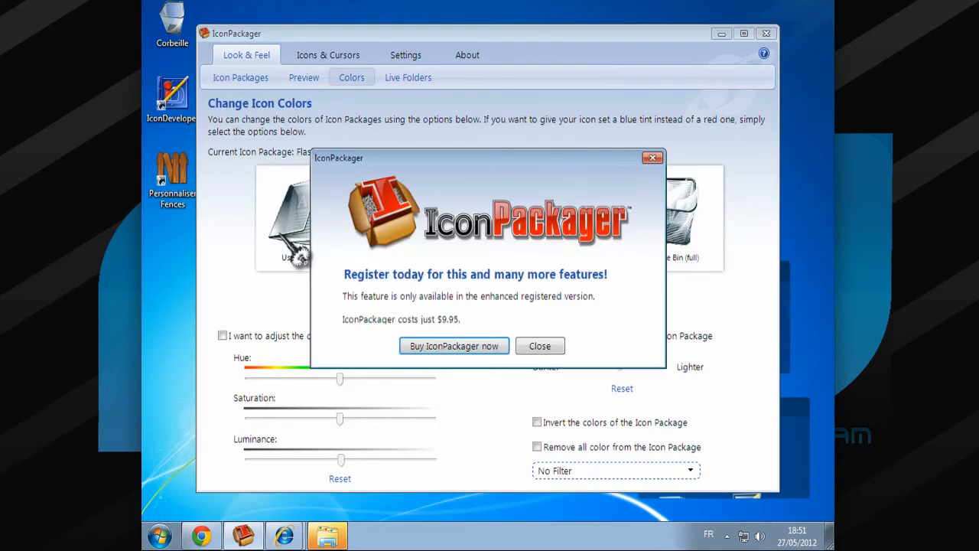
pyautogui.click(535, 346)
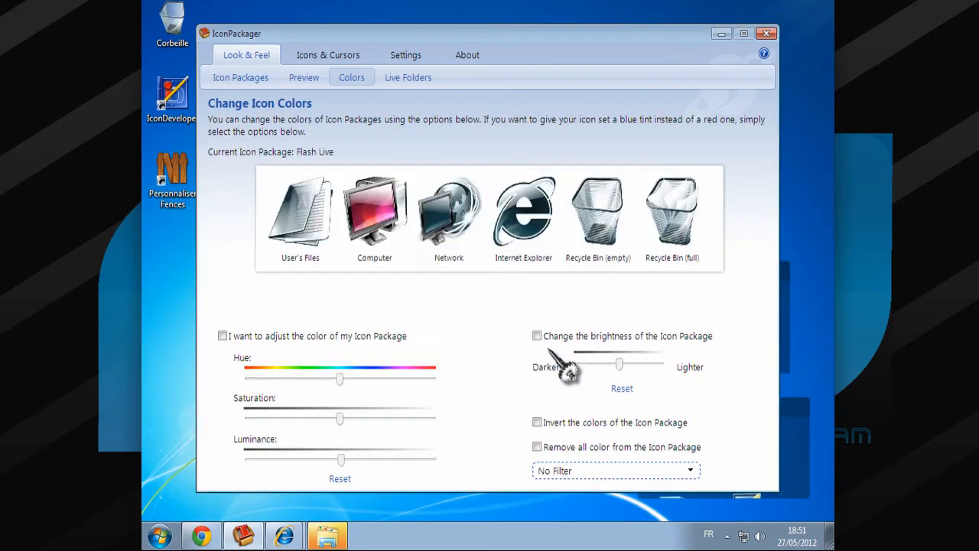
pyautogui.click(249, 77)
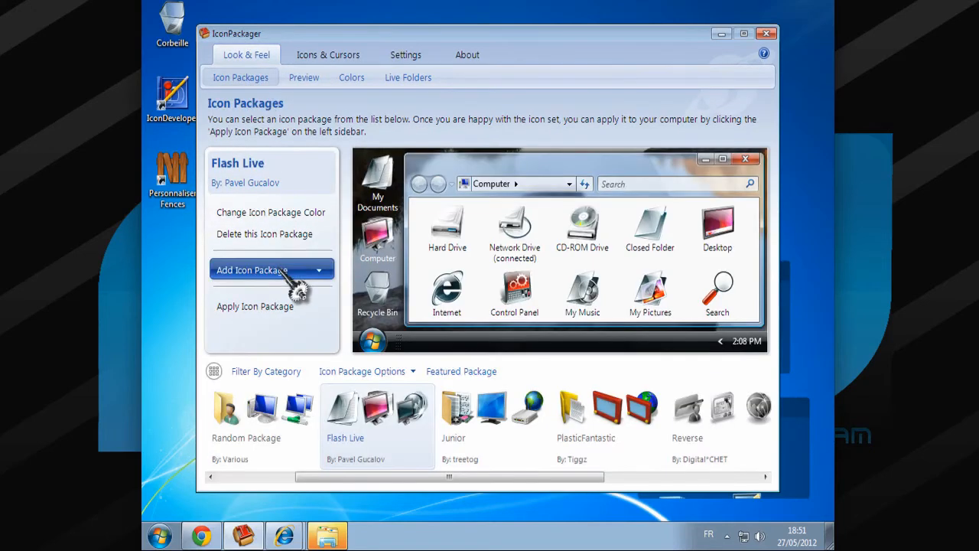
pyautogui.click(319, 272)
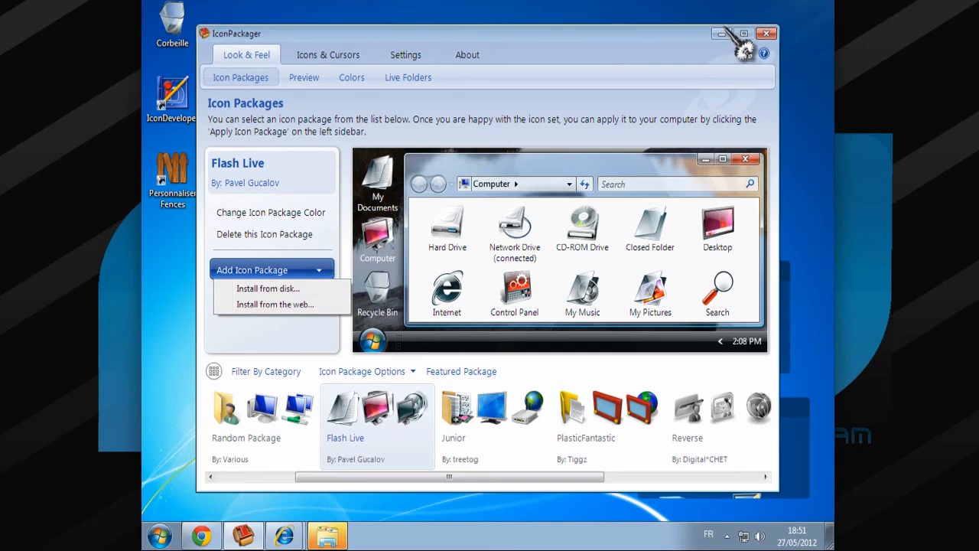
# Step: Close IconPackager and dismiss its evaluation notice
pyautogui.click(766, 33)
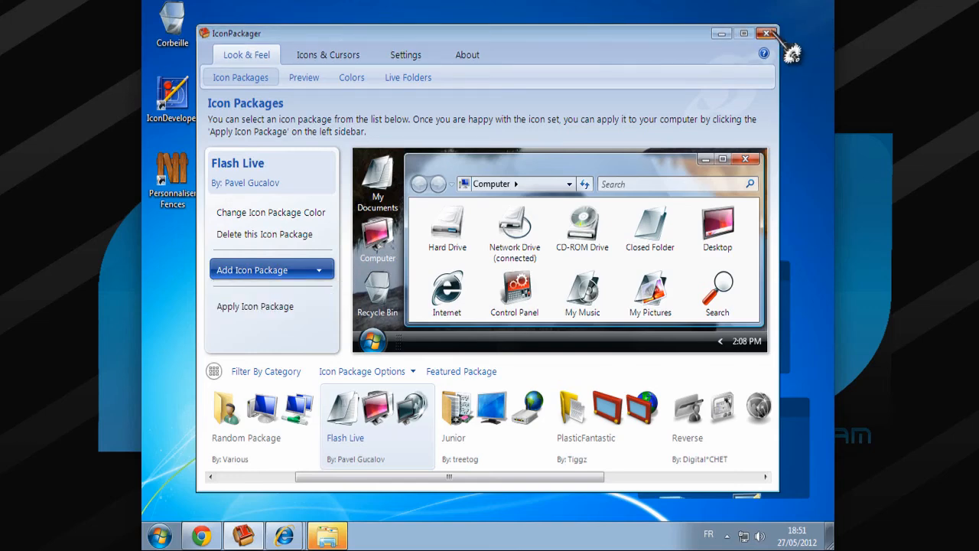
pyautogui.click(766, 33)
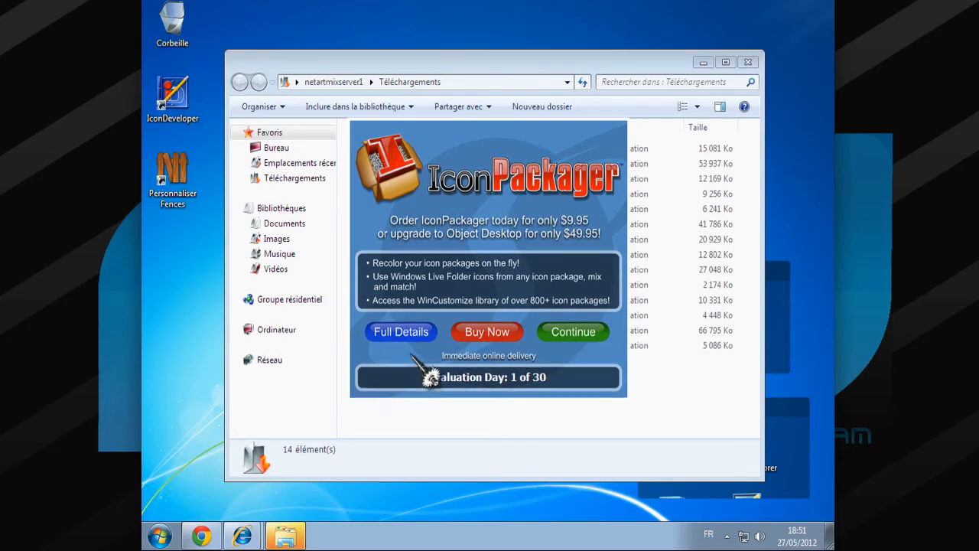
pyautogui.click(558, 331)
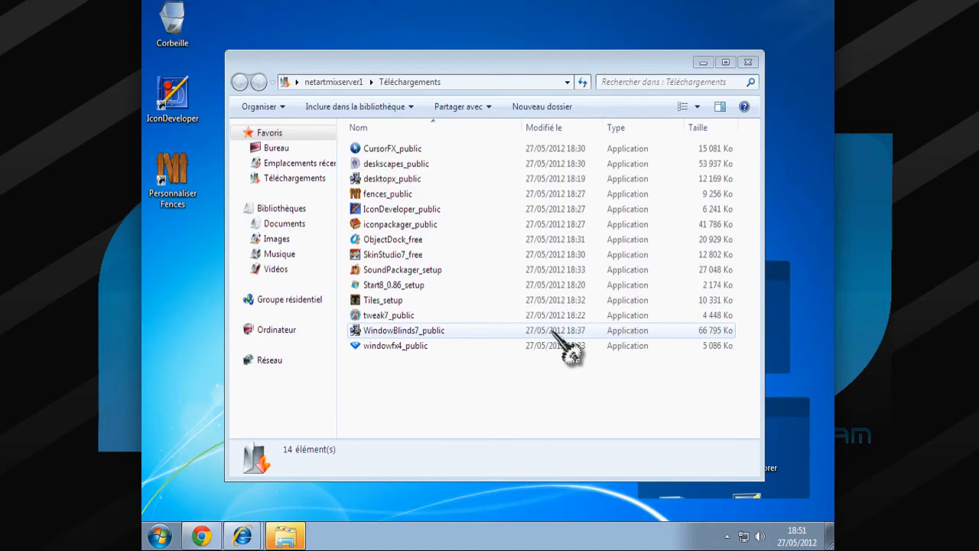
# Step: Install ObjectDock Free from ObjectDock_free in the Téléchargements folder, accepting the license agreement, and run it on finishing
pyautogui.click(414, 239)
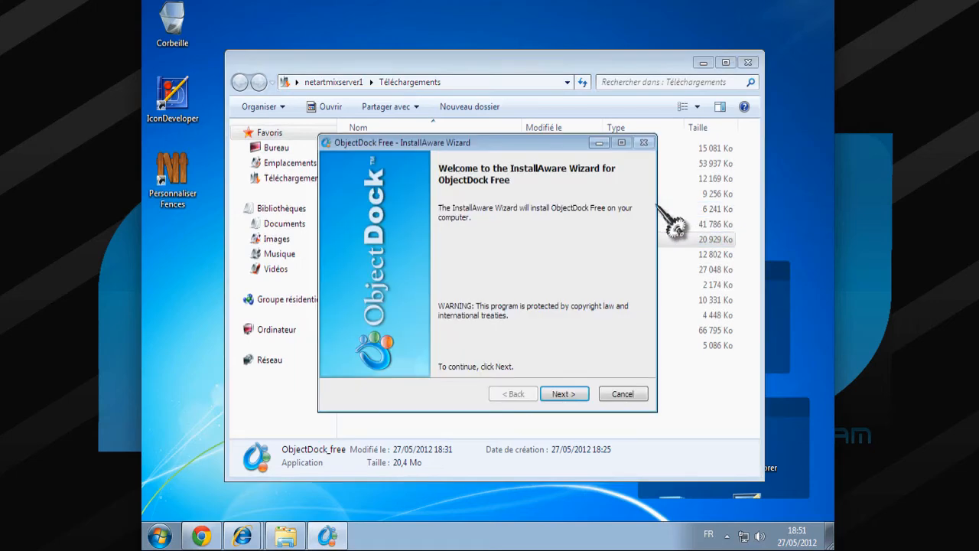
pyautogui.click(564, 395)
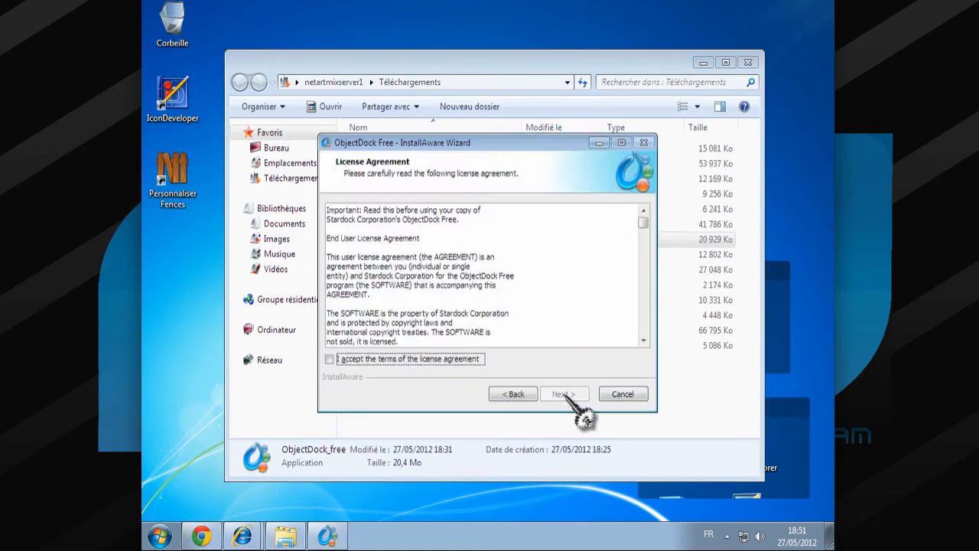
pyautogui.click(478, 360)
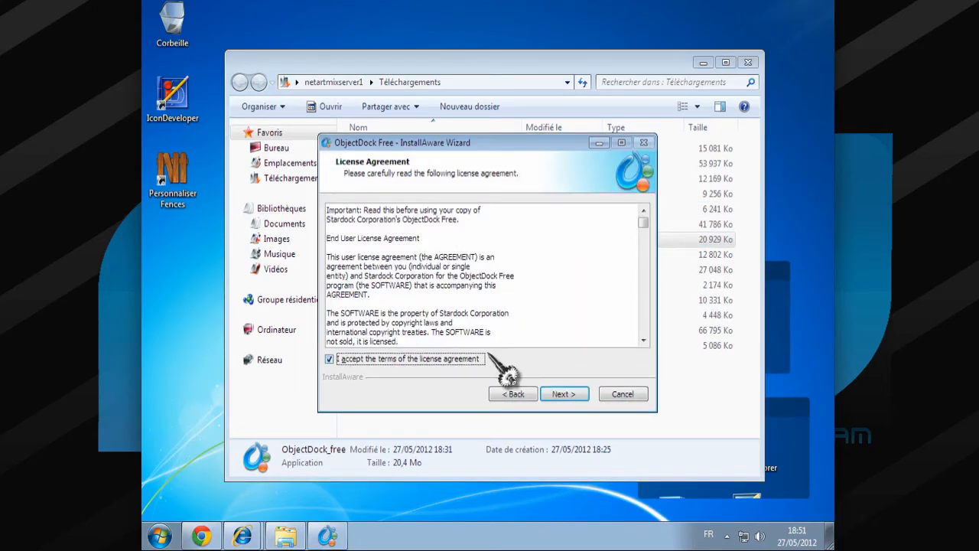
pyautogui.click(563, 394)
pyautogui.click(562, 394)
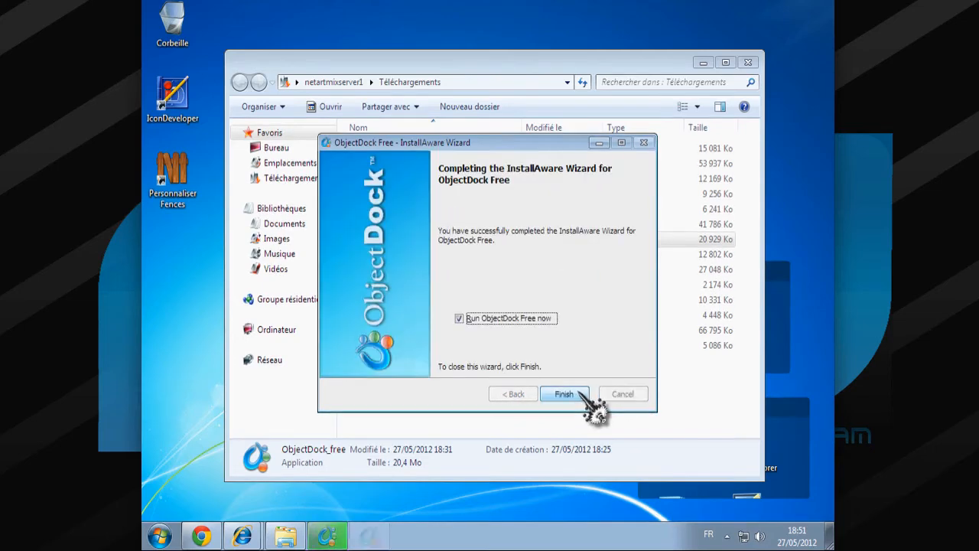
pyautogui.click(566, 393)
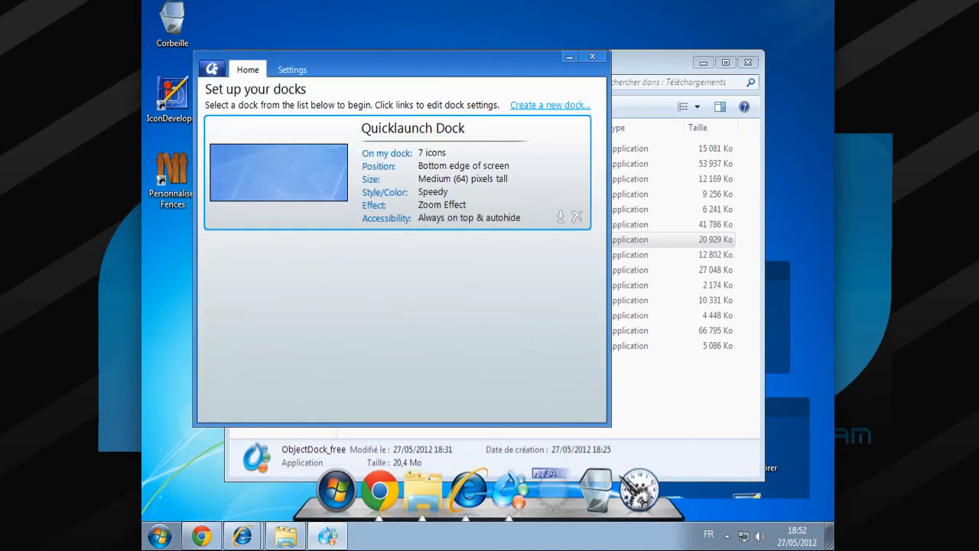
# Step: Look at ObjectDock's general settings, including the option to hide the Windows taskbar, and return to the dock setup overview
pyautogui.click(291, 73)
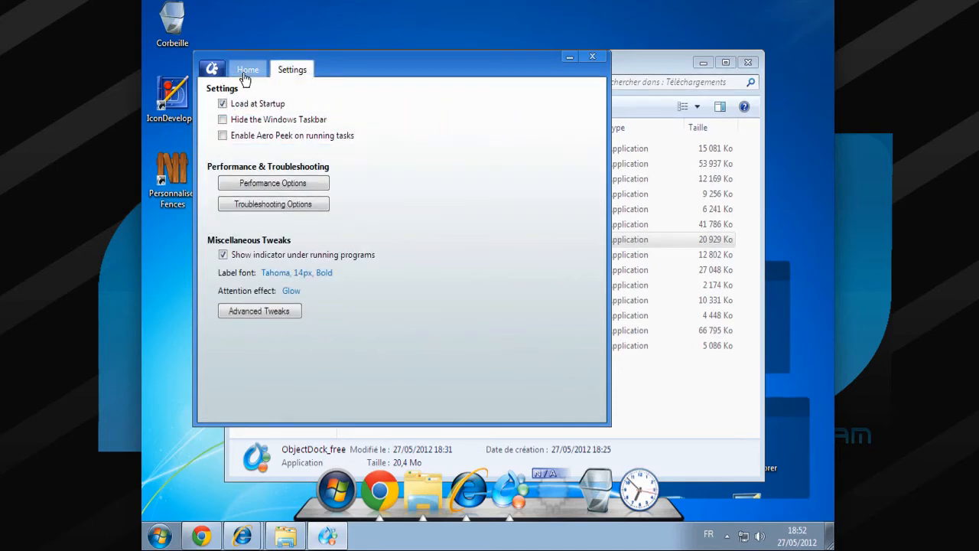
pyautogui.click(279, 120)
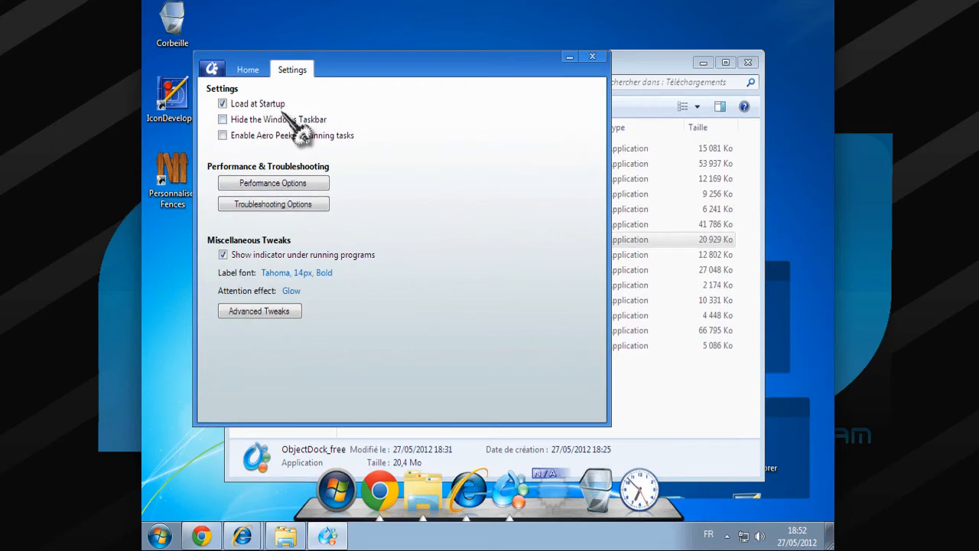
pyautogui.click(242, 71)
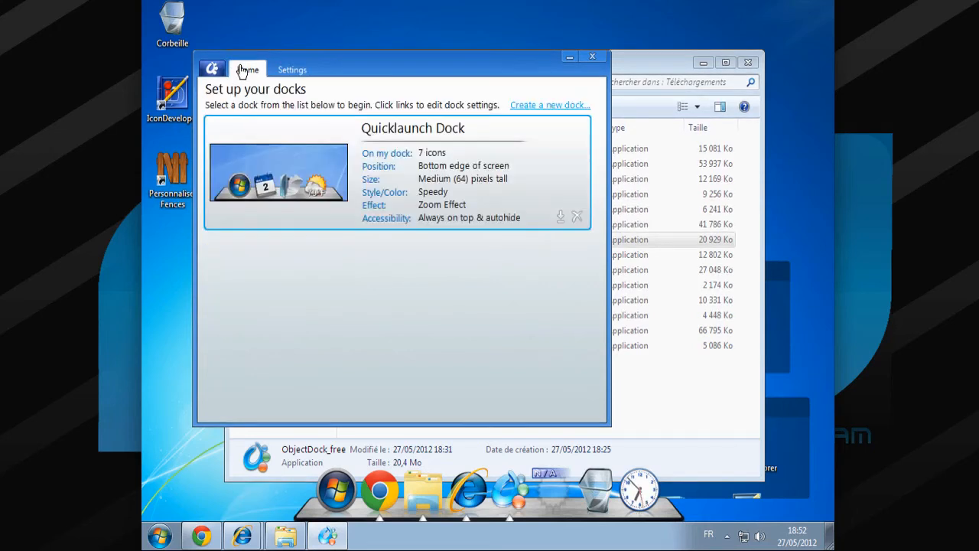
# Step: Try to create a new quick-launch (animated) dock, dismiss the ObjectDock Plus offer and close the dock configuration
pyautogui.click(534, 107)
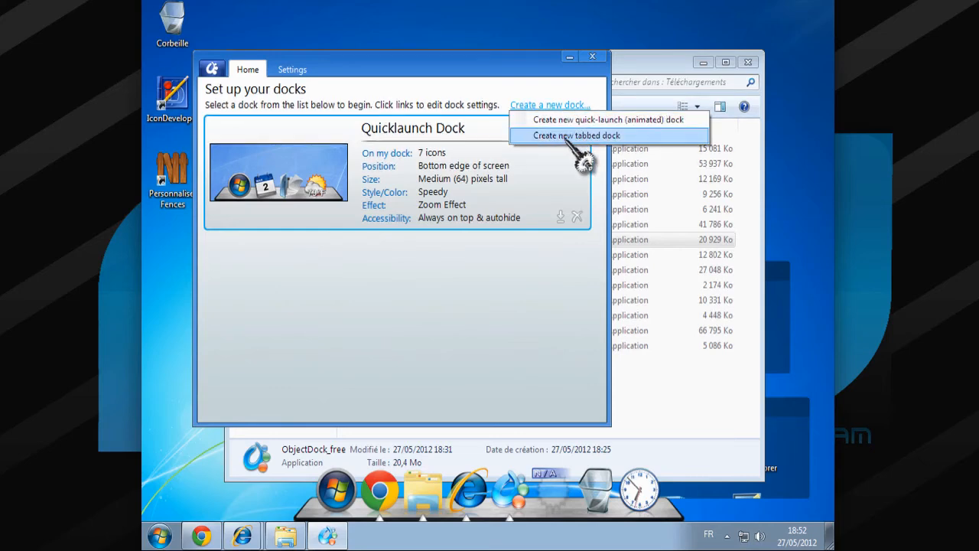
pyautogui.click(567, 119)
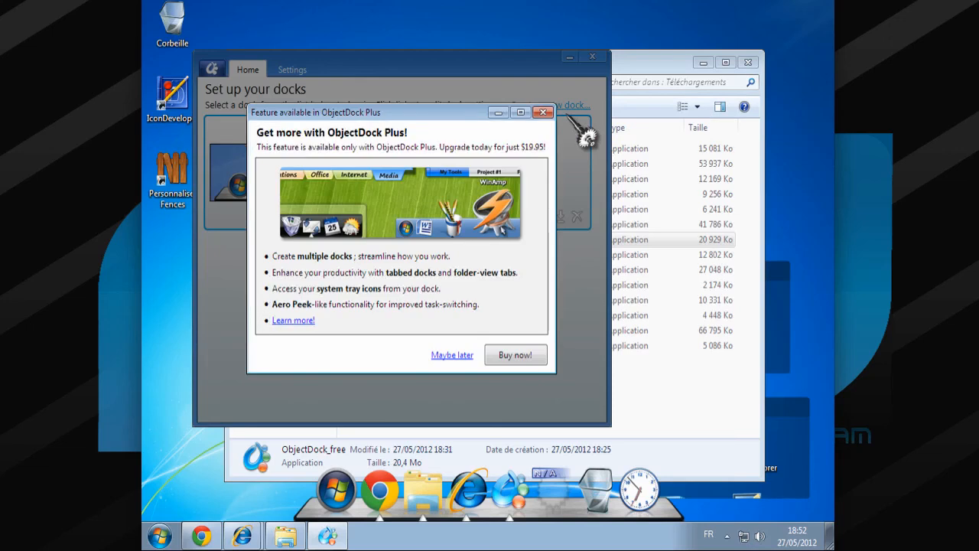
pyautogui.click(542, 112)
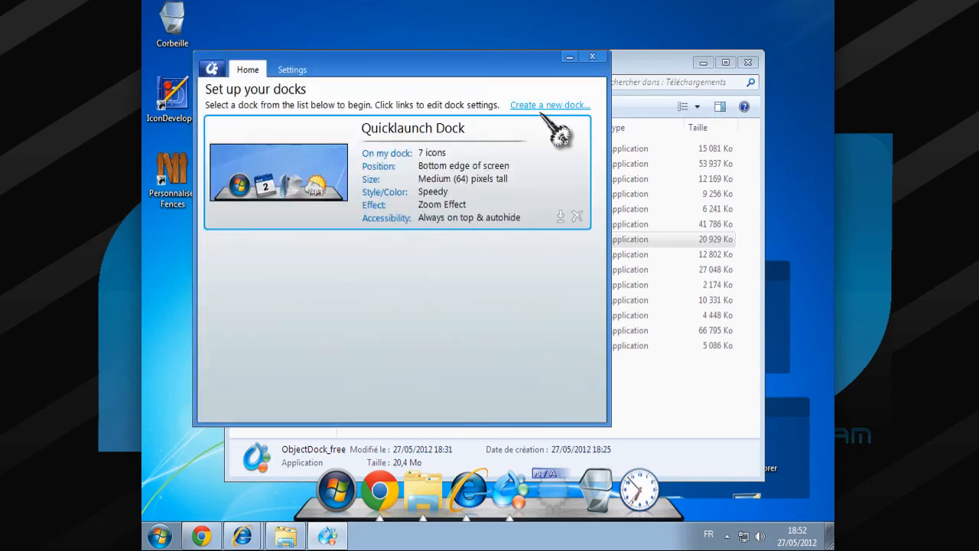
pyautogui.click(594, 57)
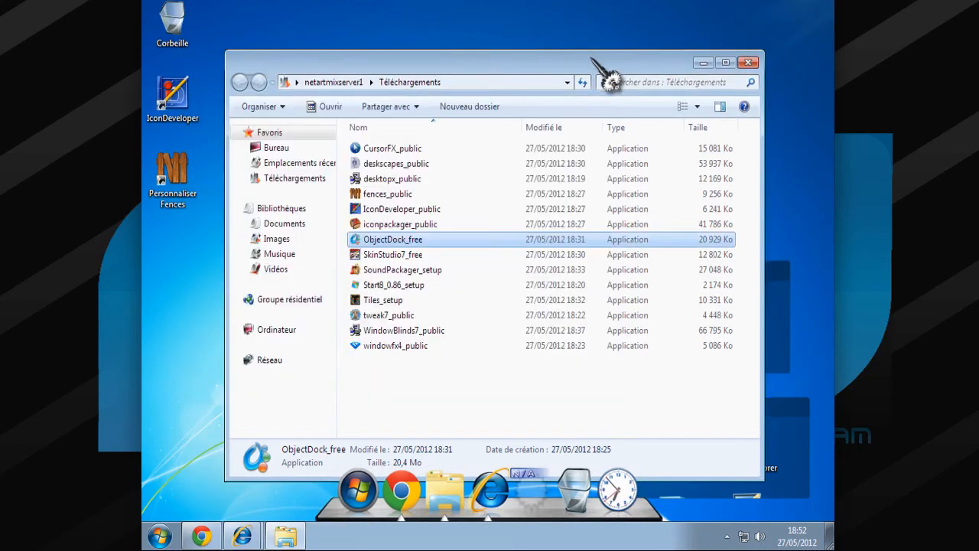
# Step: Add the IconDeveloper desktop shortcut to the dock twice, once beside the Start icon and once after the Internet Explorer icon
pyautogui.click(172, 99)
pyautogui.moveTo(373, 482)
pyautogui.mouseDown()
pyautogui.moveTo(405, 507)
pyautogui.moveTo(393, 521)
pyautogui.moveTo(375, 474)
pyautogui.moveTo(365, 381)
pyautogui.moveTo(367, 483)
pyautogui.moveTo(381, 486)
pyautogui.mouseUp()
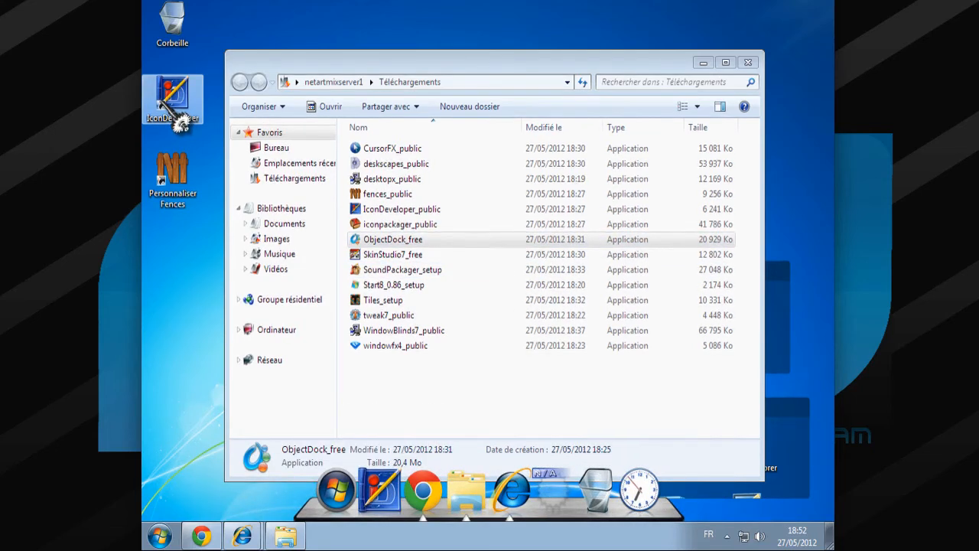
pyautogui.moveTo(178, 114); pyautogui.dragTo(545, 491)
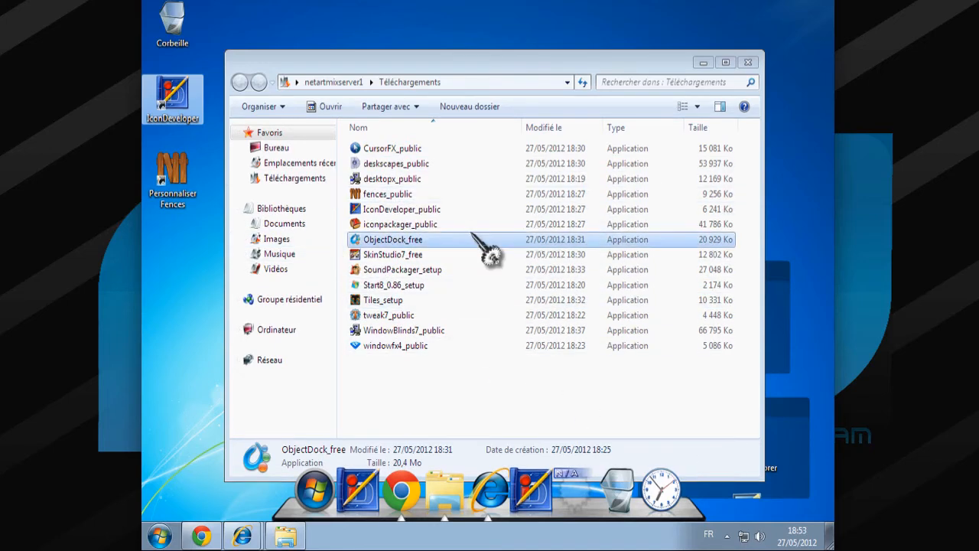
# Step: Start installing SkinStudio 7 from SkinStudio7_free in the Téléchargements folder, accepting the license agreement
pyautogui.click(417, 256)
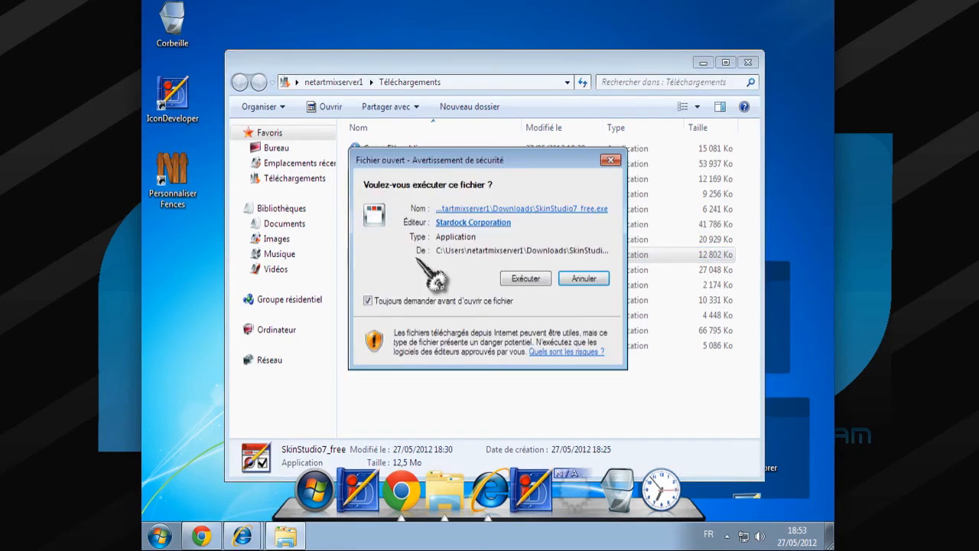
pyautogui.click(536, 279)
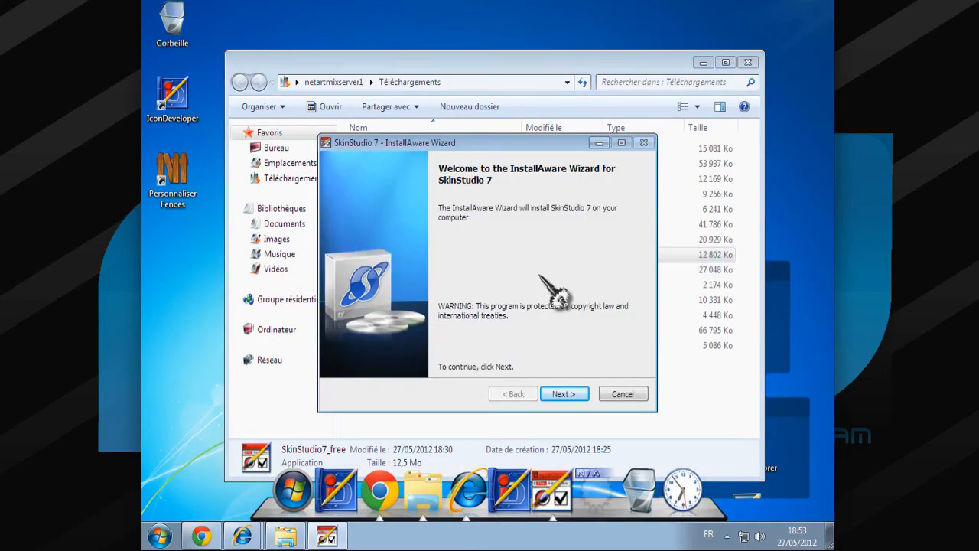
pyautogui.click(561, 395)
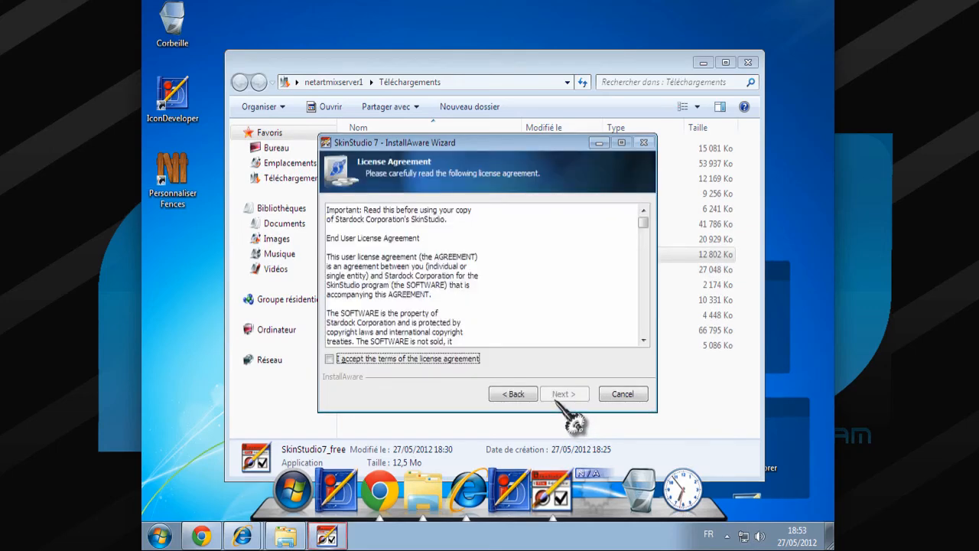
pyautogui.click(452, 359)
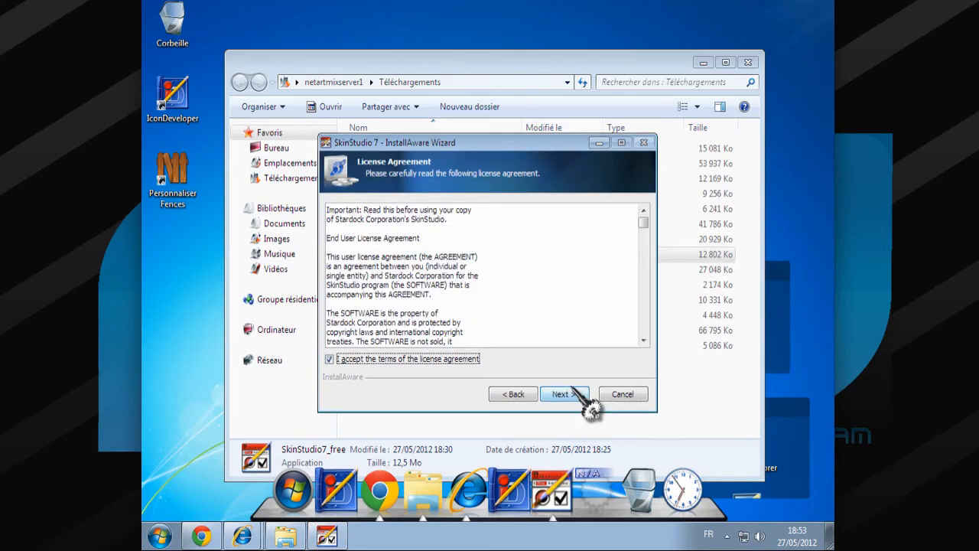
pyautogui.click(570, 395)
pyautogui.click(573, 394)
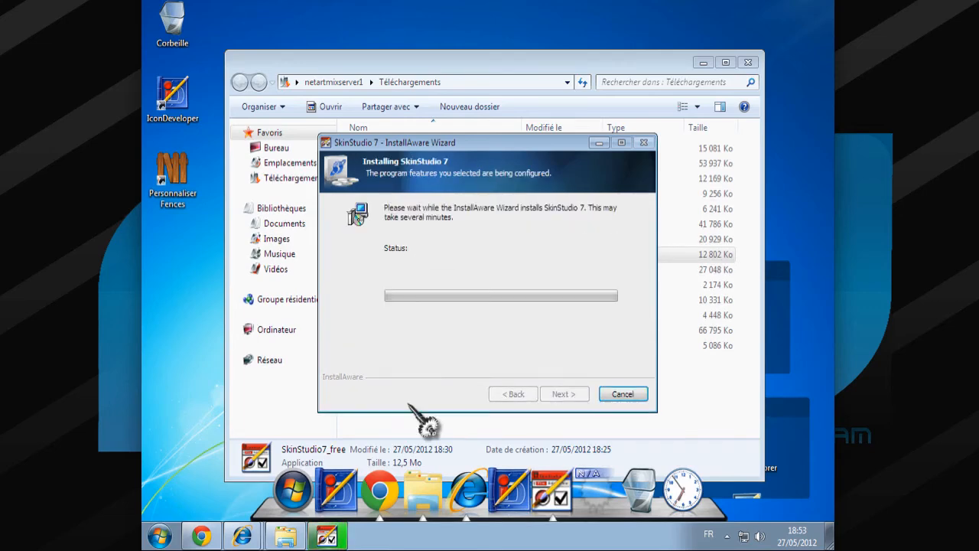
# Step: Minimize the Téléchargements folder, finish the SkinStudio 7 setup with the program set to run, and dismiss the WindowBlinds requirement error
pyautogui.click(159, 535)
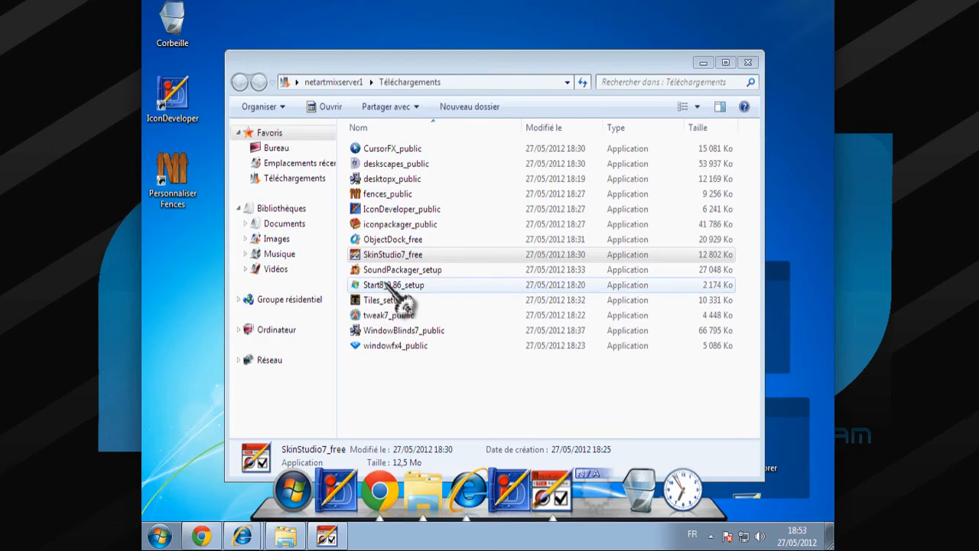
pyautogui.click(703, 62)
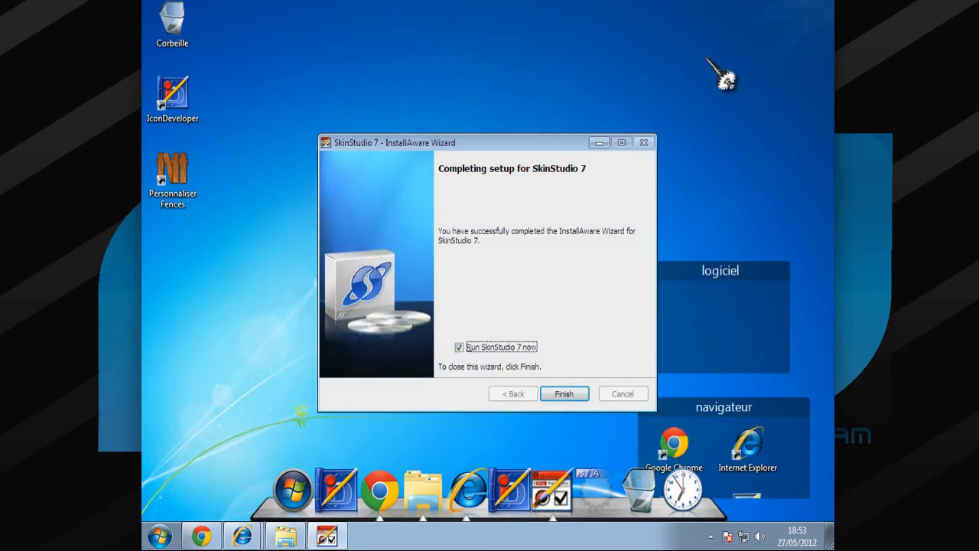
pyautogui.click(572, 394)
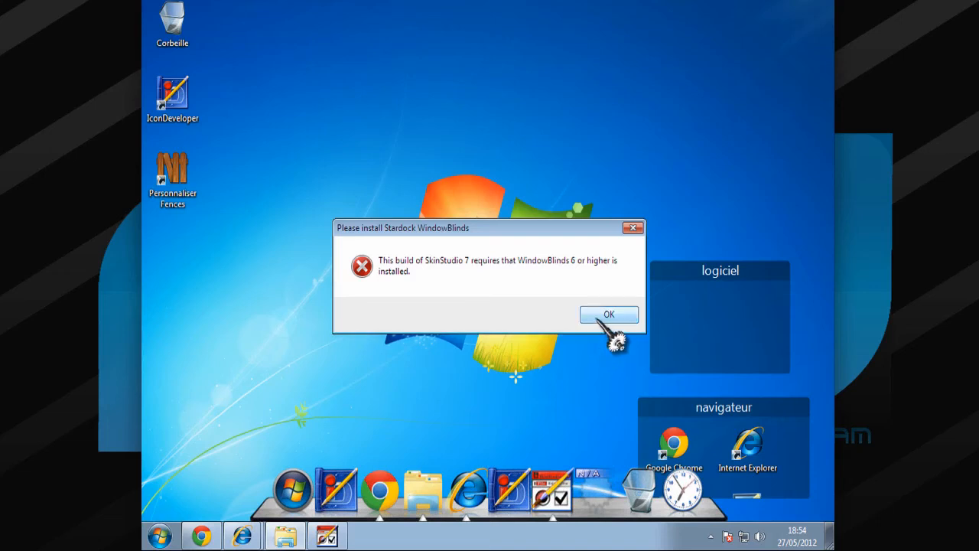
pyautogui.click(605, 315)
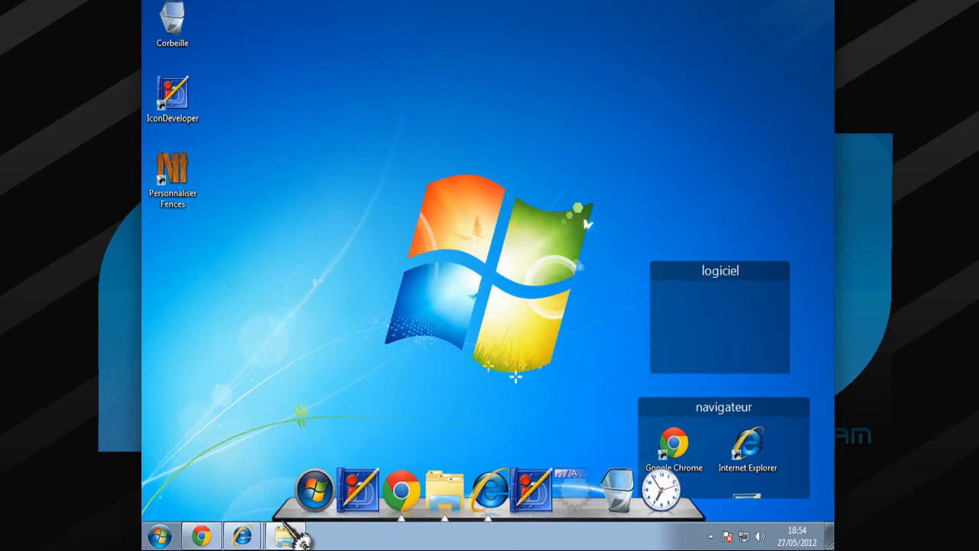
# Step: Install SoundPackager from SoundPackager_setup in the Téléchargements folder for all users, accepting the license agreement, and run it on finishing
pyautogui.click(286, 537)
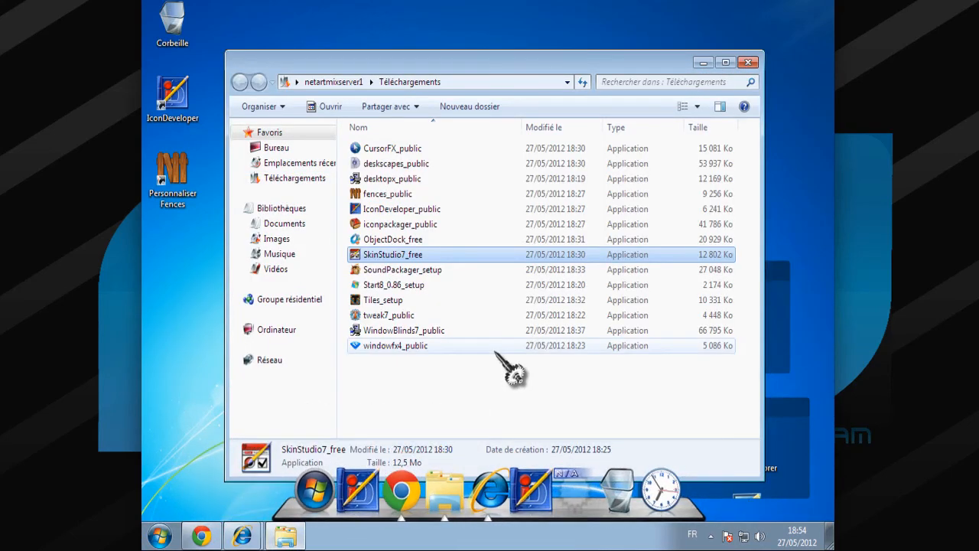
pyautogui.click(422, 274)
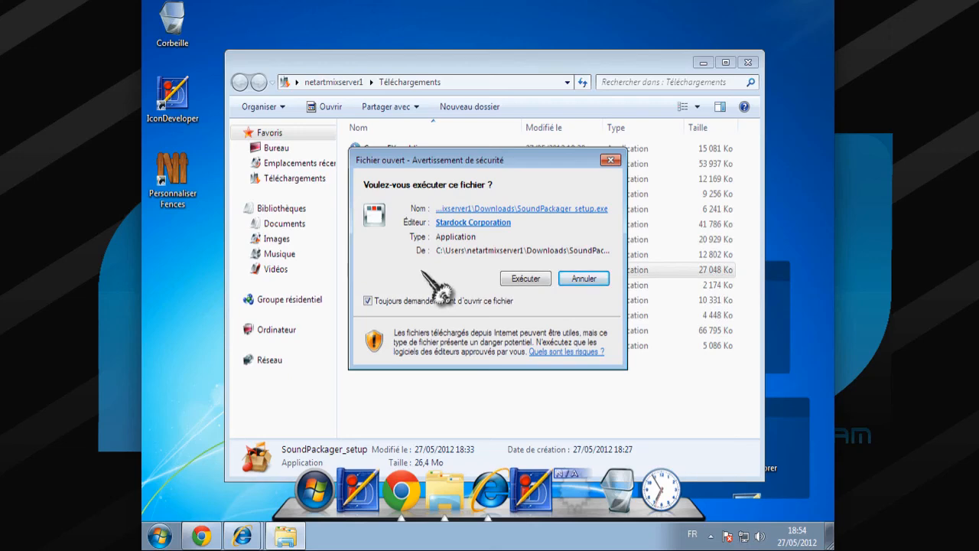
pyautogui.click(526, 279)
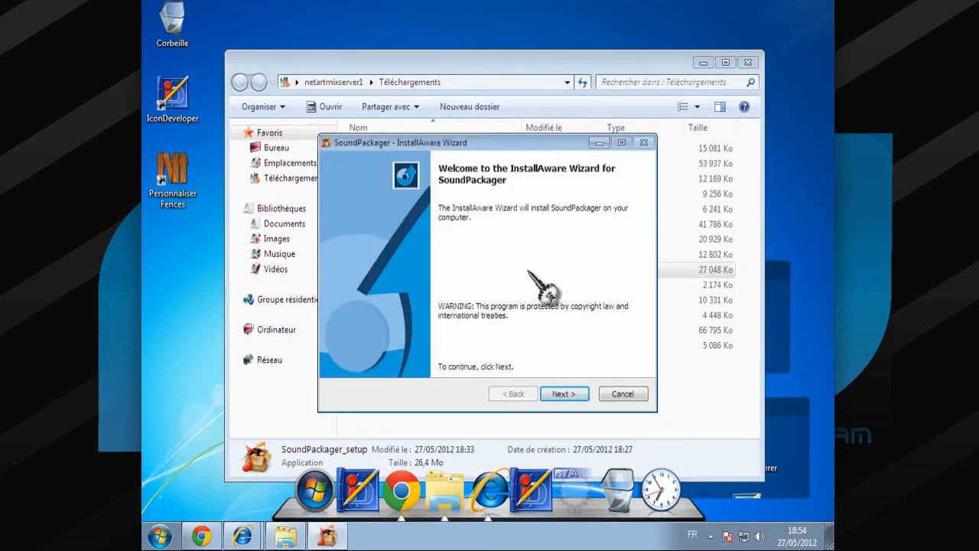
pyautogui.click(564, 394)
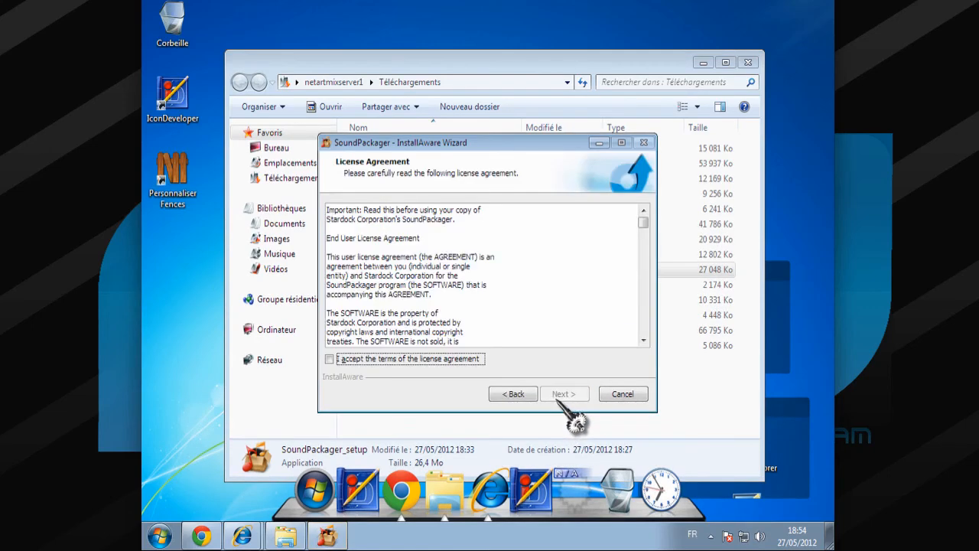
pyautogui.click(419, 360)
pyautogui.click(565, 393)
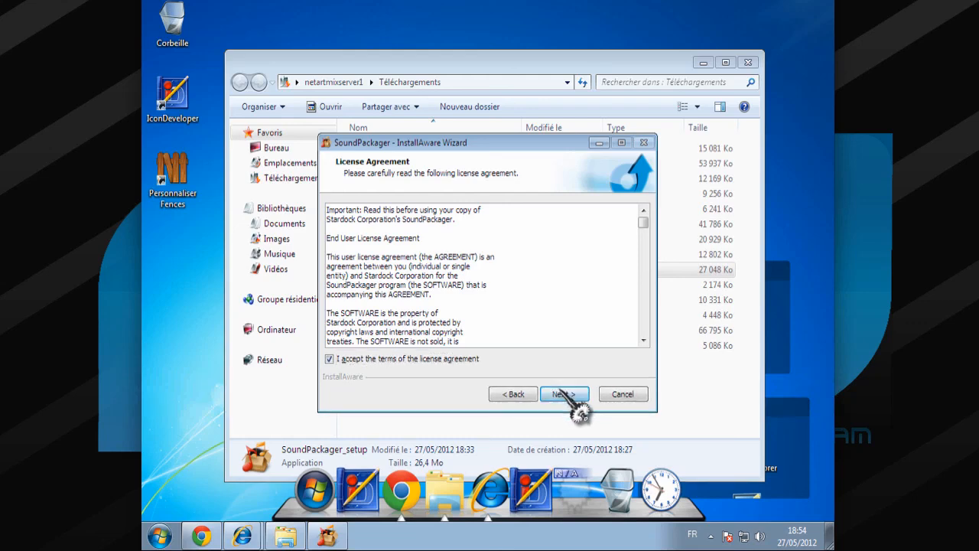
pyautogui.click(564, 394)
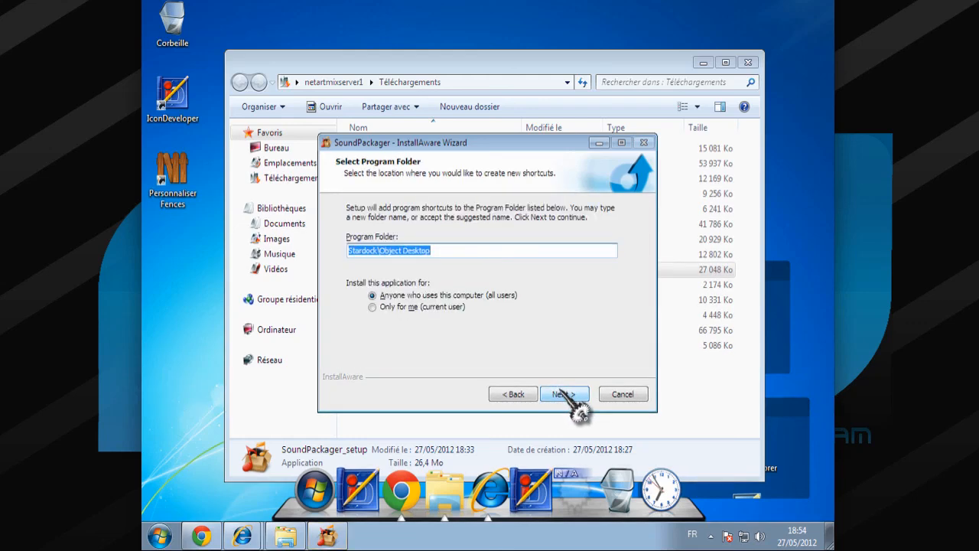
pyautogui.click(564, 394)
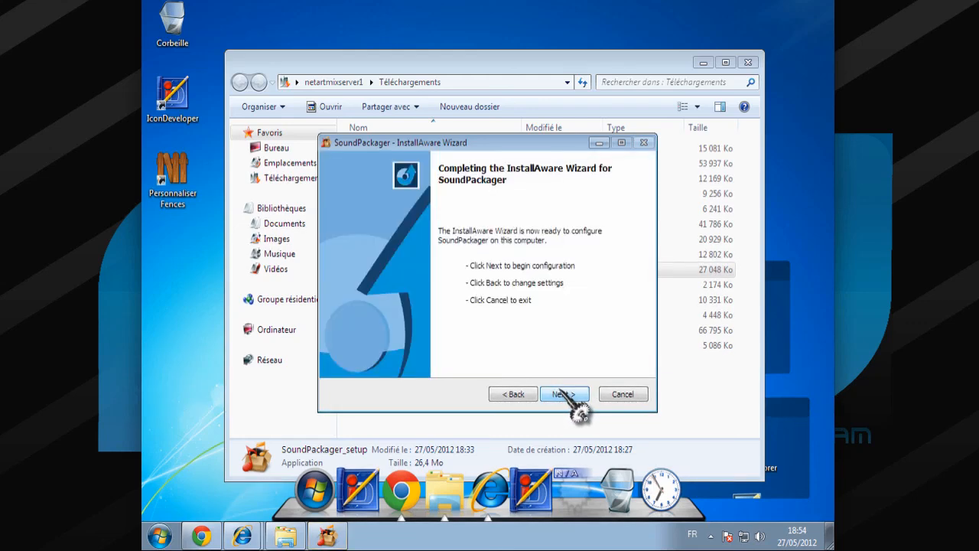
pyautogui.click(564, 394)
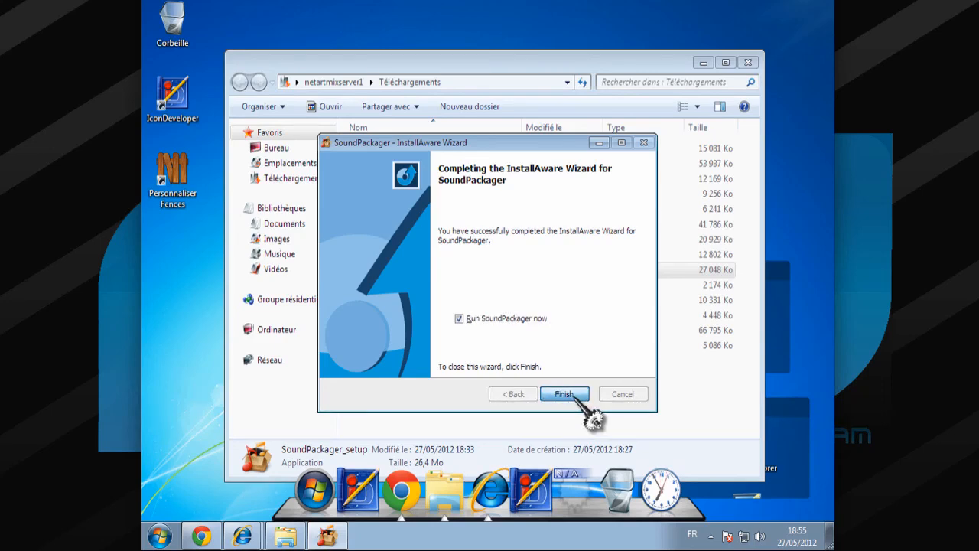
pyautogui.click(576, 395)
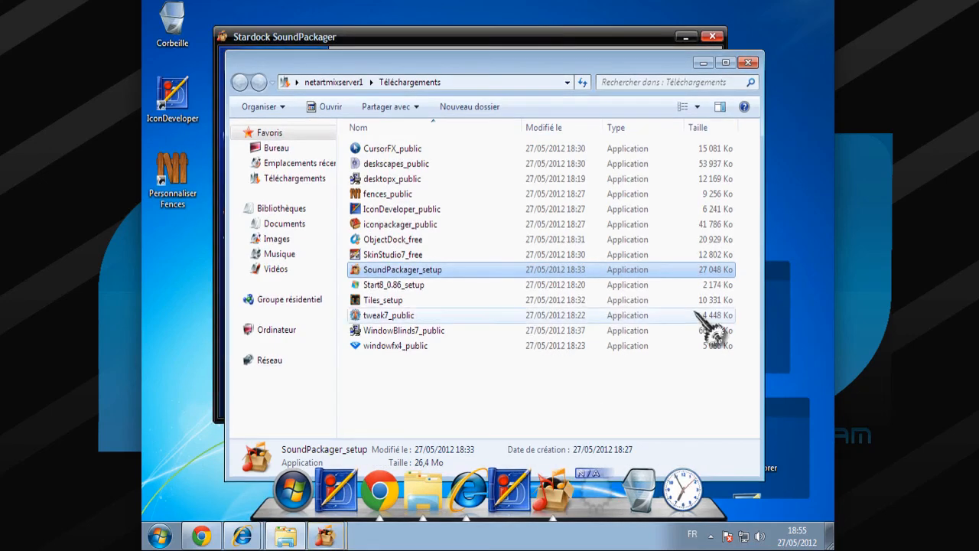
# Step: Continue with the SoundPackager trial and apply the Aquarium sound package as an enhanced package
pyautogui.click(704, 62)
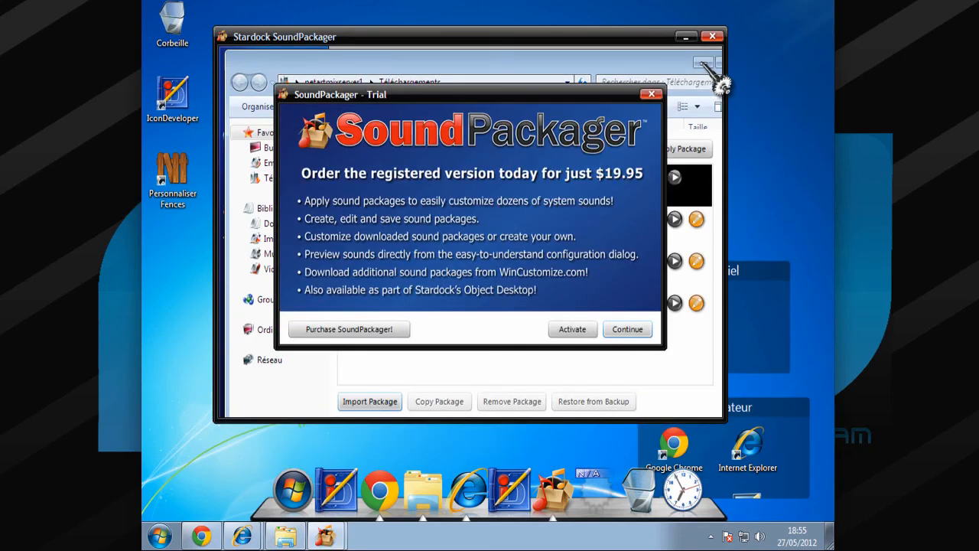
pyautogui.click(624, 326)
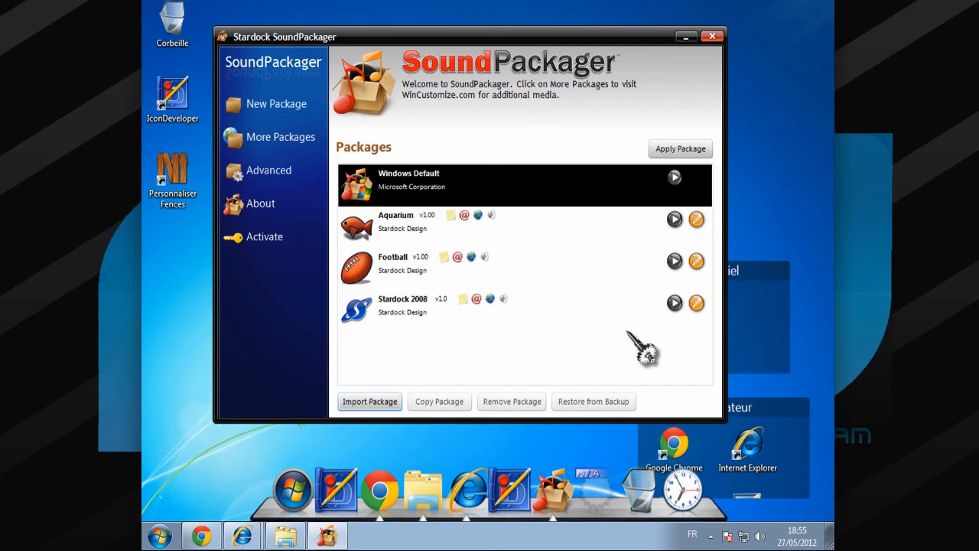
pyautogui.click(417, 218)
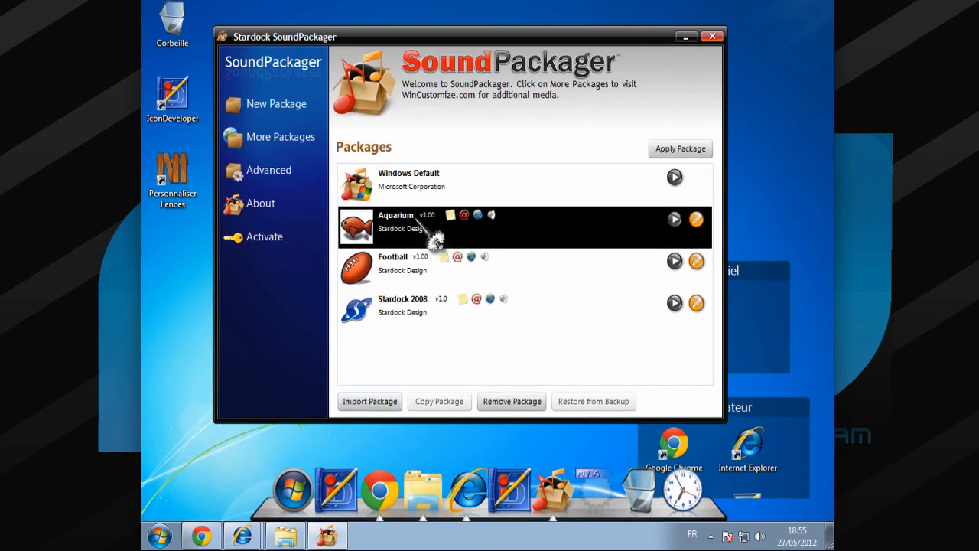
pyautogui.click(675, 222)
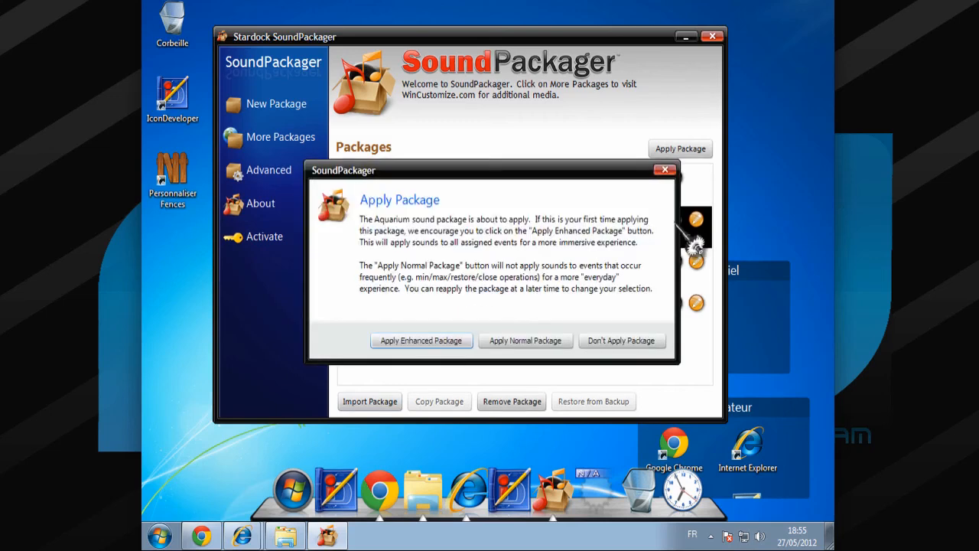
pyautogui.click(464, 342)
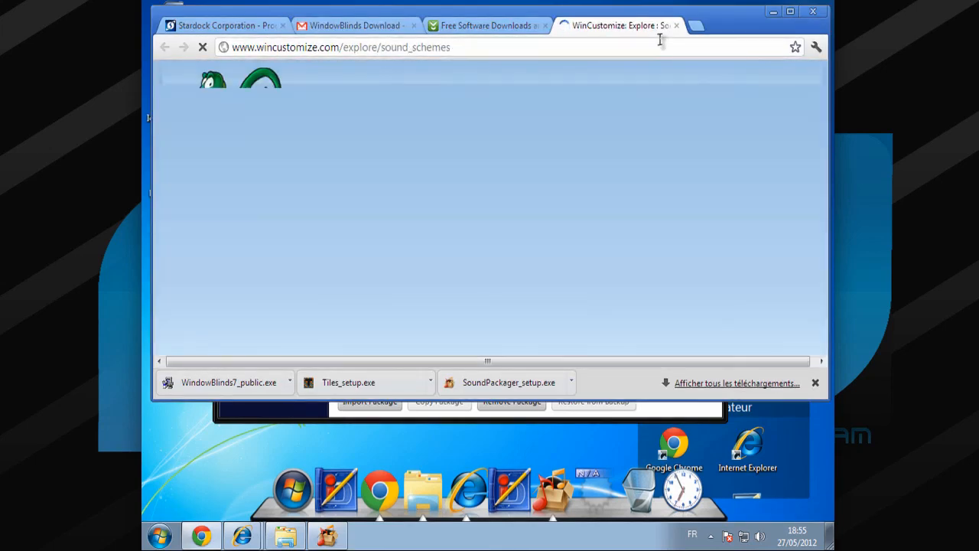
# Step: Close the WinCustomize sound schemes page, minimize the browser and close SoundPackager
pyautogui.click(676, 25)
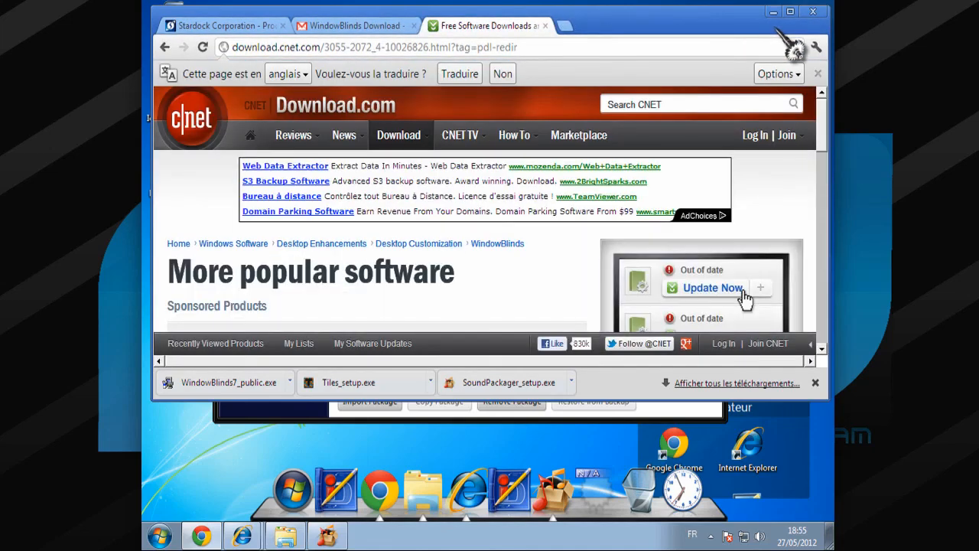
pyautogui.click(776, 11)
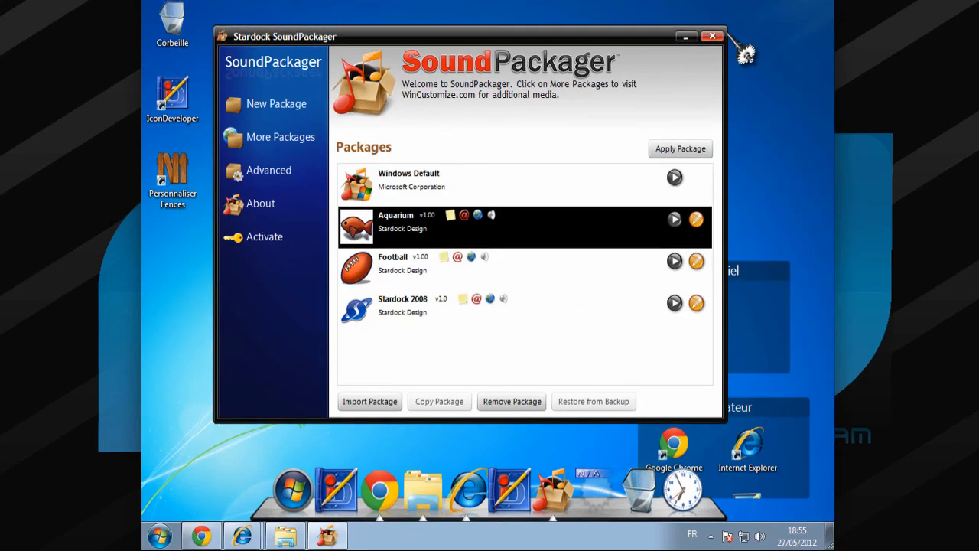
pyautogui.click(712, 36)
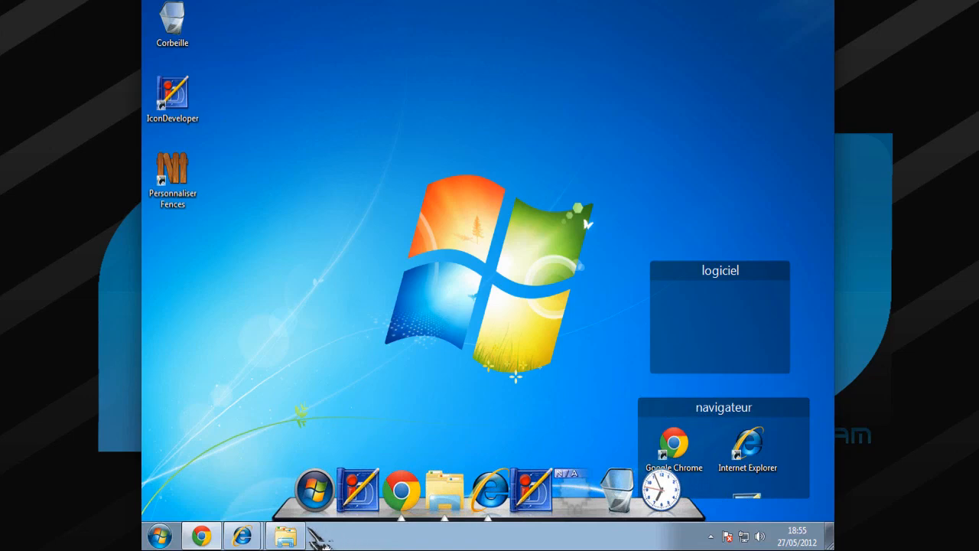
# Step: Launch Start8_0.86_setup from the Téléchargements folder, allow it to run and continue past the minimum system requirements notice
pyautogui.click(305, 535)
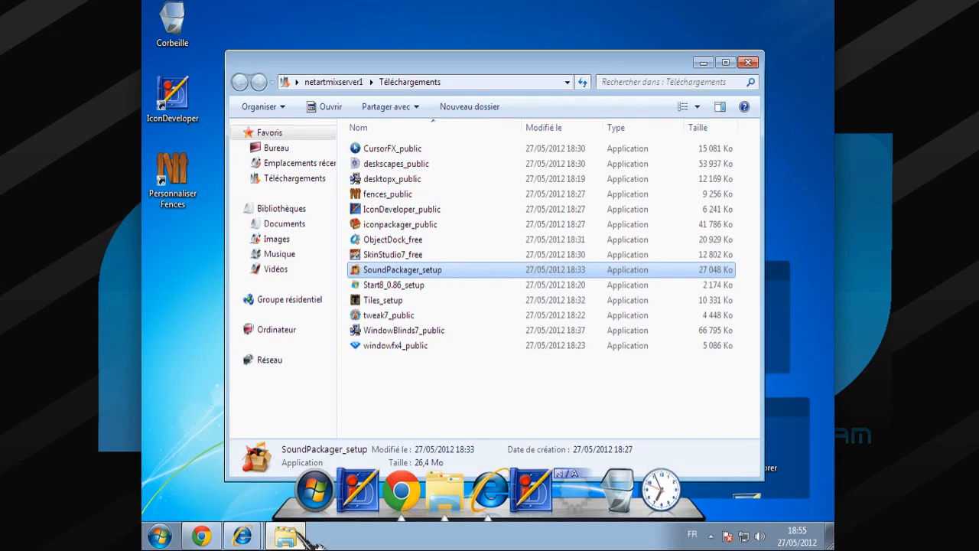
pyautogui.click(310, 538)
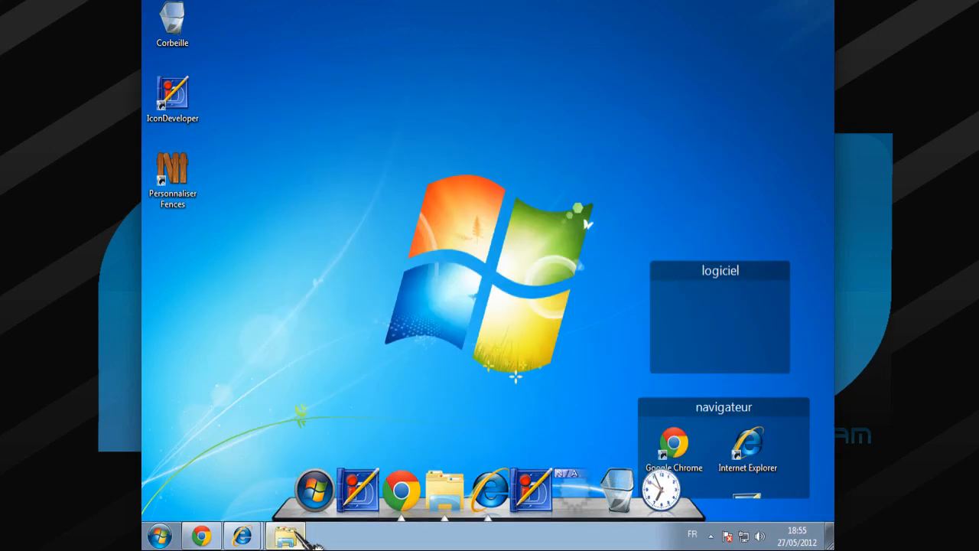
pyautogui.click(314, 539)
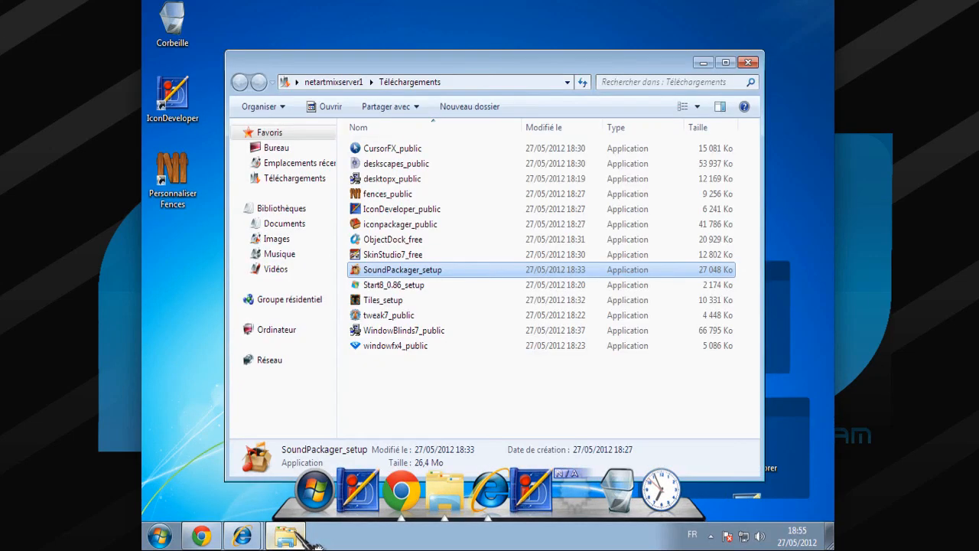
pyautogui.doubleClick(386, 286)
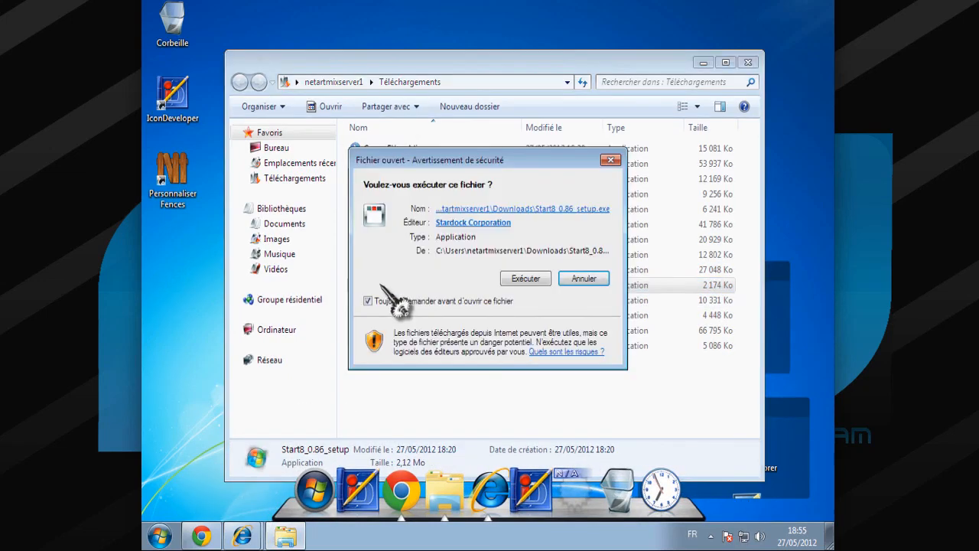
pyautogui.click(525, 278)
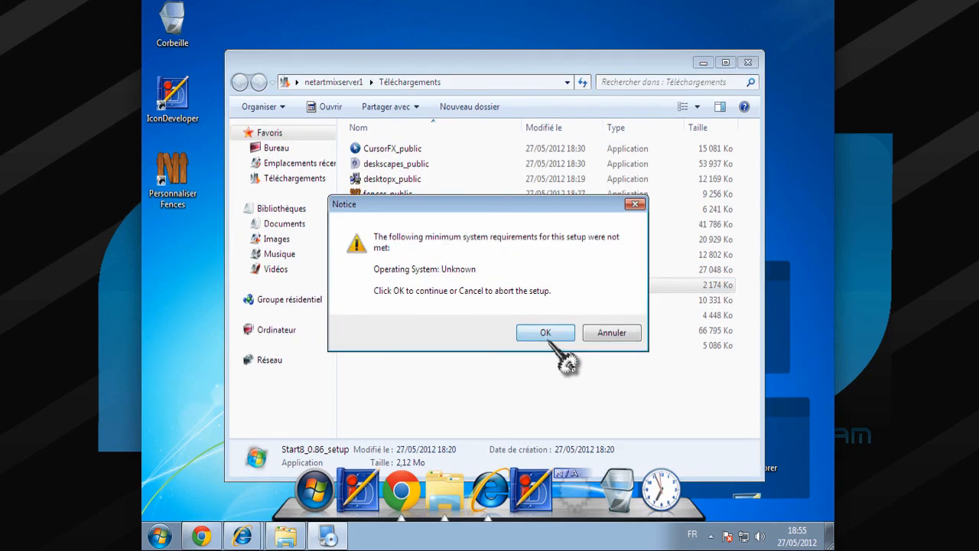
pyautogui.click(545, 332)
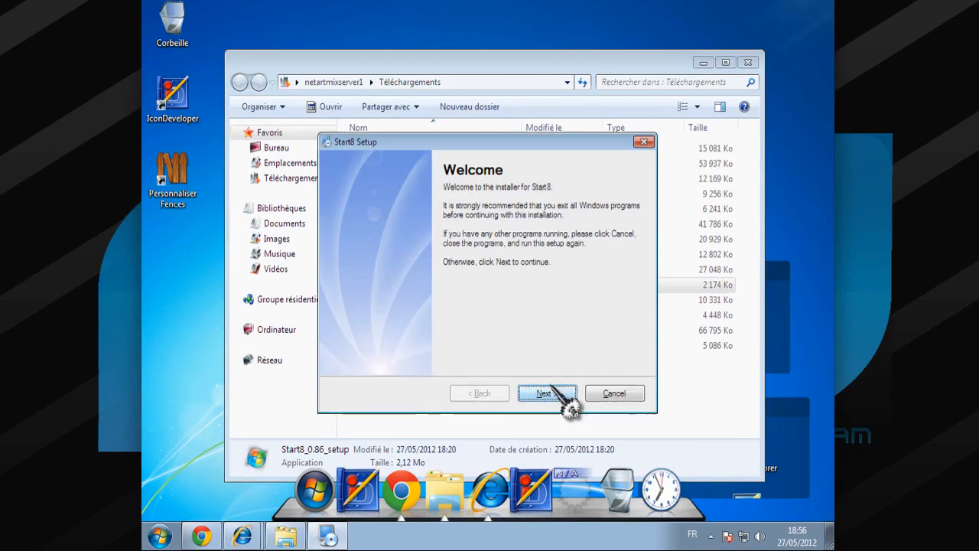
# Step: Accept the Start8 license agreement, install the program and finish the setup
pyautogui.click(548, 391)
pyautogui.click(410, 348)
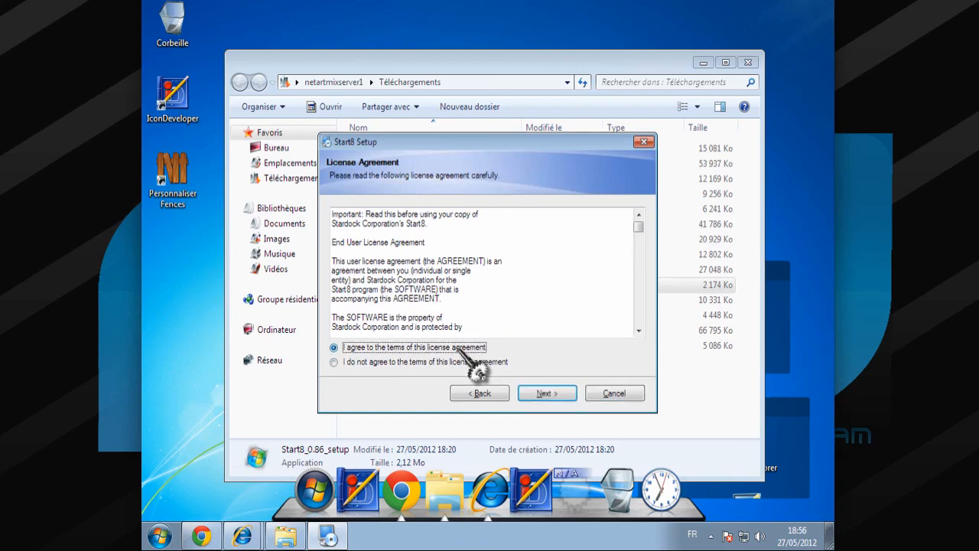
pyautogui.click(546, 393)
pyautogui.click(546, 393)
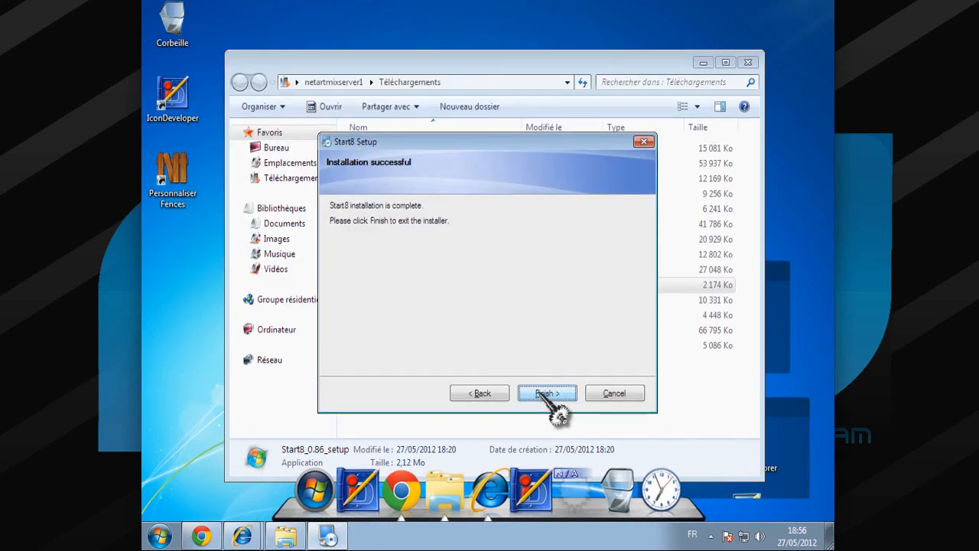
pyautogui.click(546, 394)
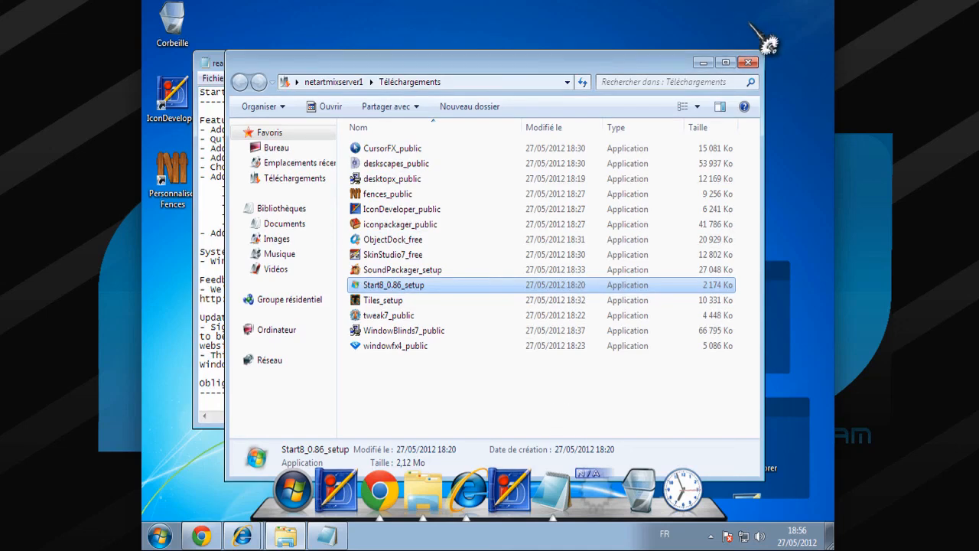
# Step: Minimize the Téléchargements folder and close the Start8 readme in Notepad
pyautogui.click(705, 63)
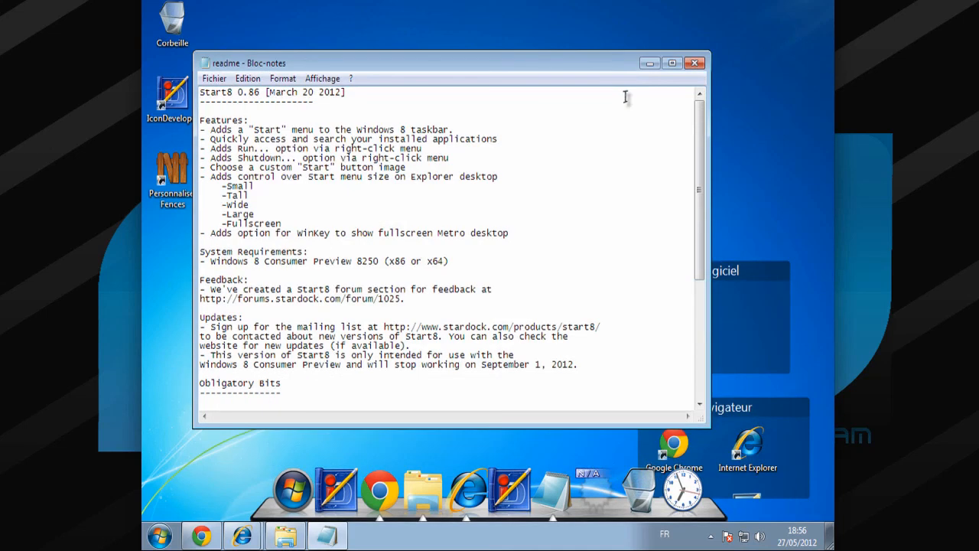
pyautogui.click(694, 63)
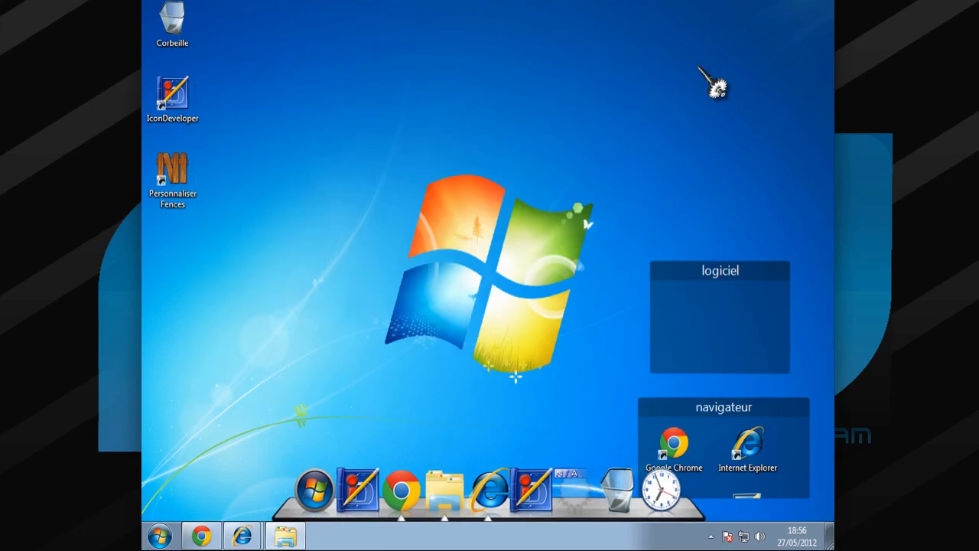
pyautogui.rightClick(375, 238)
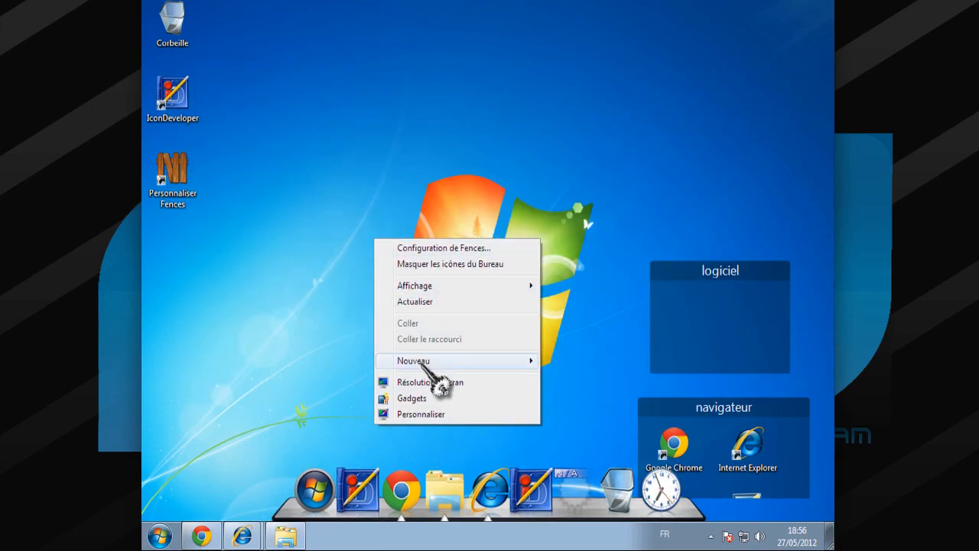
pyautogui.click(329, 400)
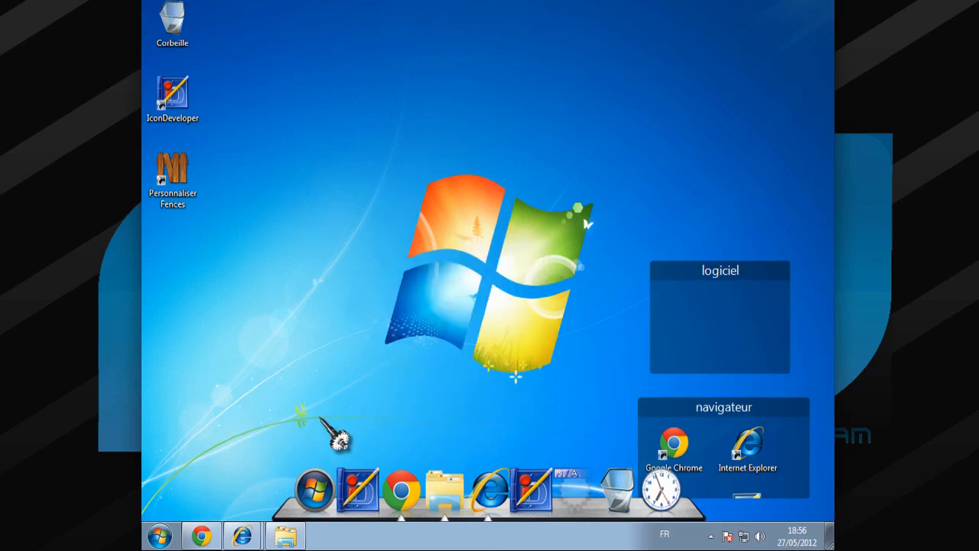